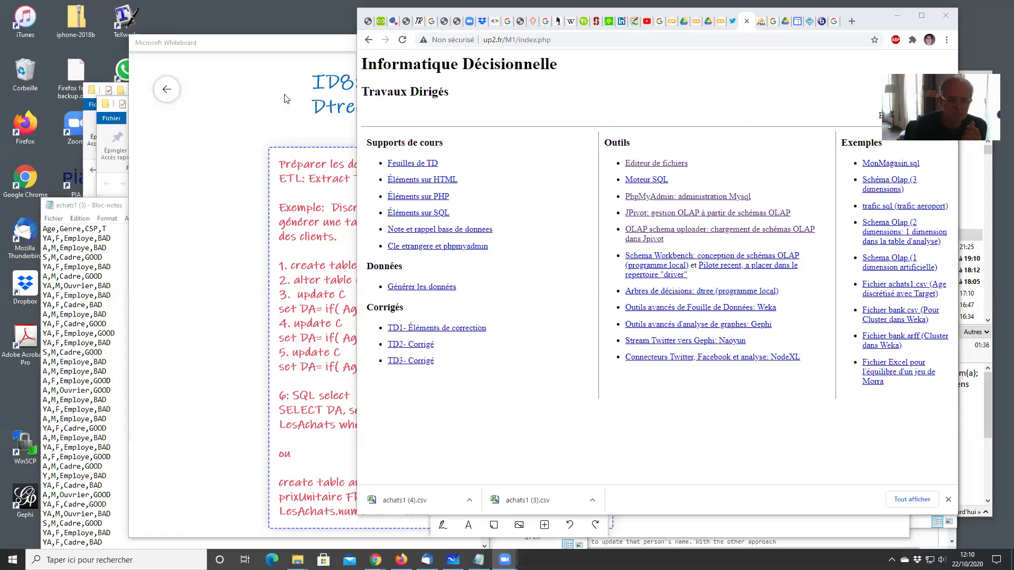
# Step: Switch to Chrome and load up2.fr in the tab holding the Twitter developer page
pyautogui.moveTo(504, 561)
pyautogui.click(540, 455)
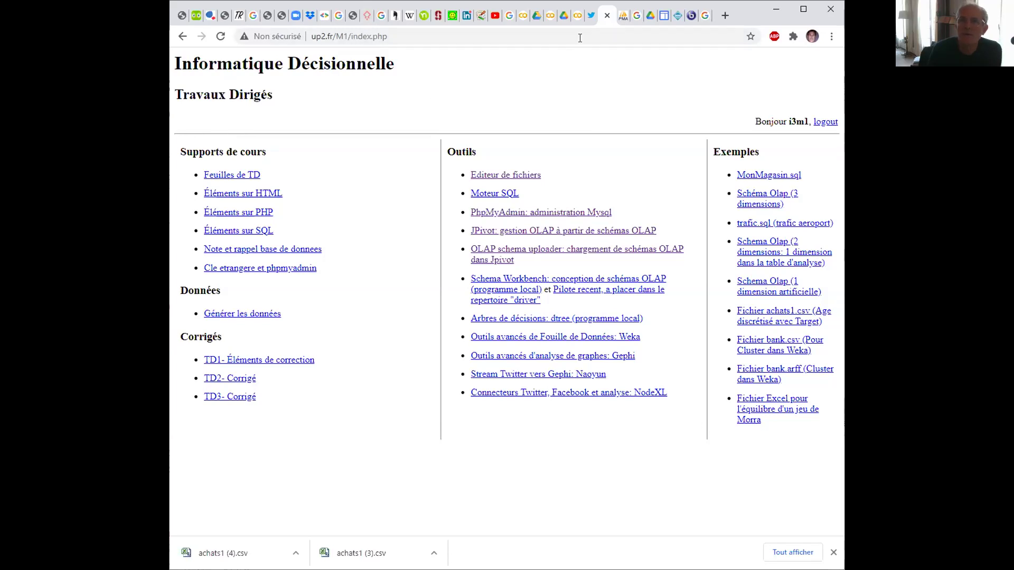
pyautogui.click(591, 20)
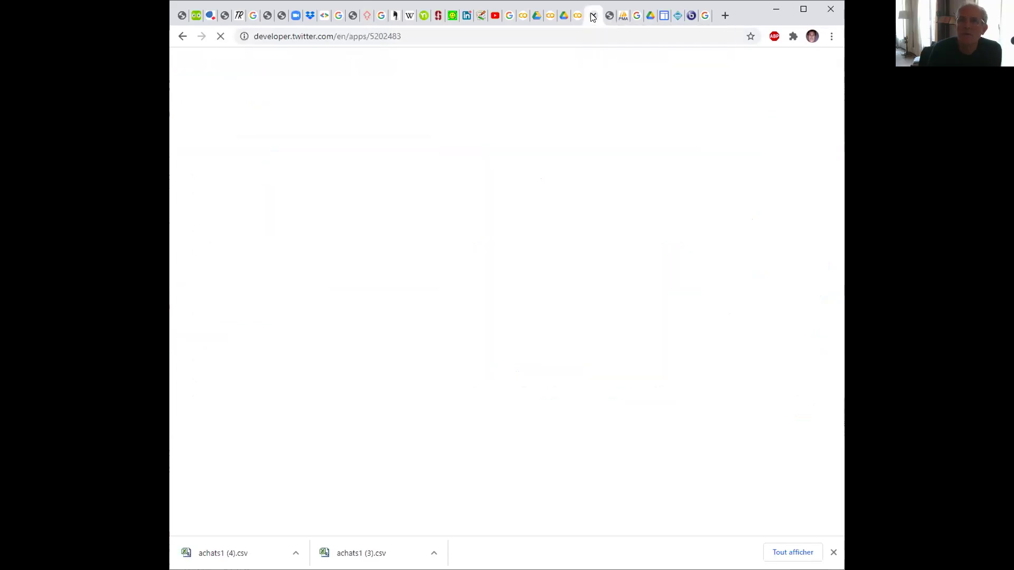
pyautogui.click(411, 35)
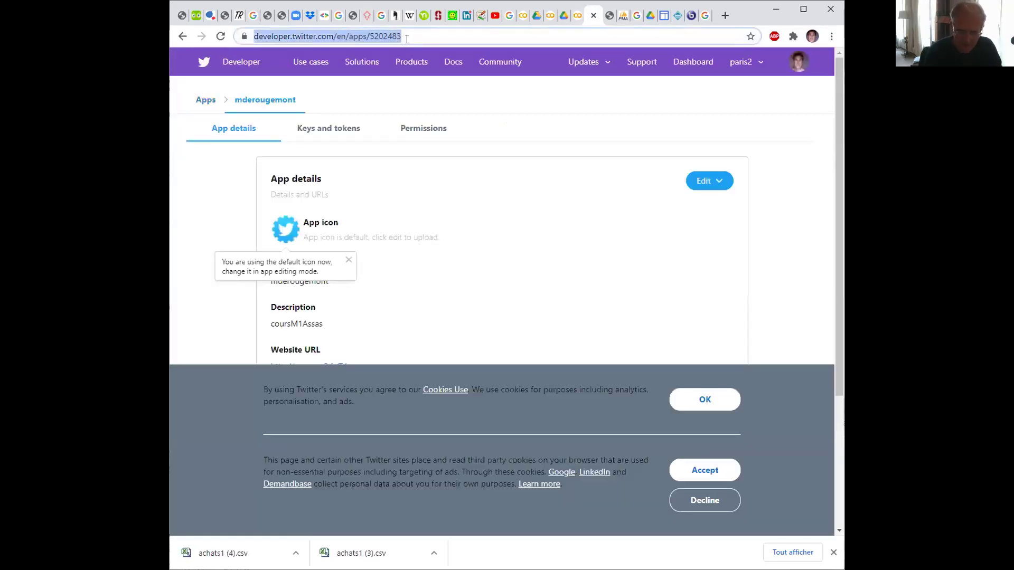
pyautogui.press('BackSpace')
pyautogui.write('up2.')
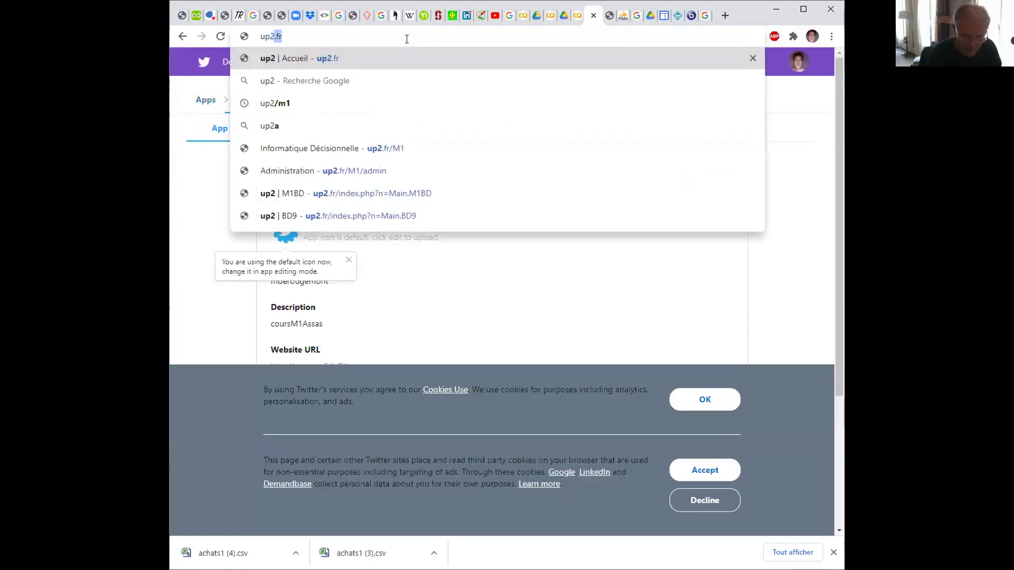
pyautogui.write('fr')
pyautogui.press('Return')
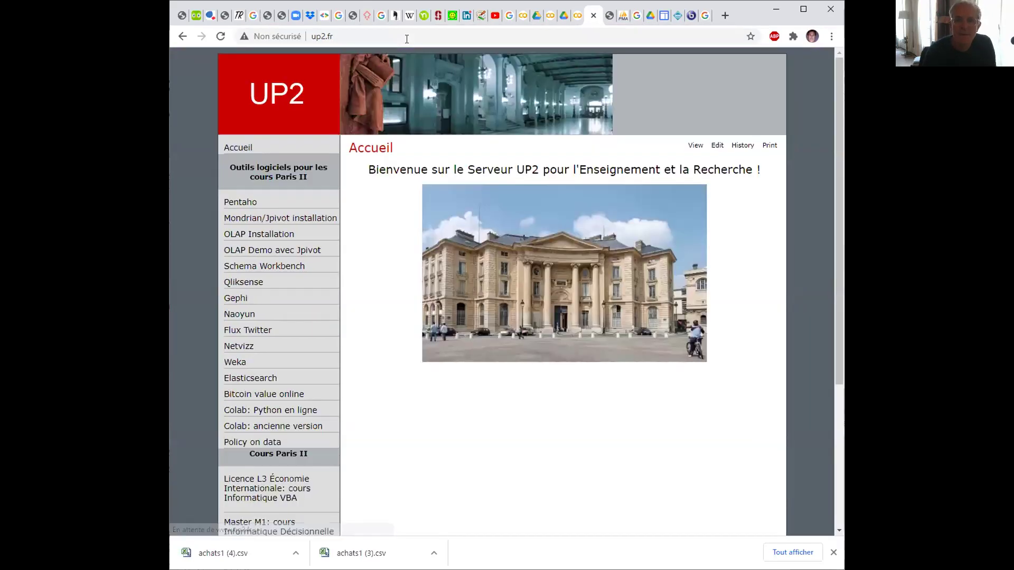
# Step: Open the Master M1 Informatique Décisionnelle course page, review its list of sessions, and return to the Travaux Dirigés page
pyautogui.scroll(-3, 275, 406)
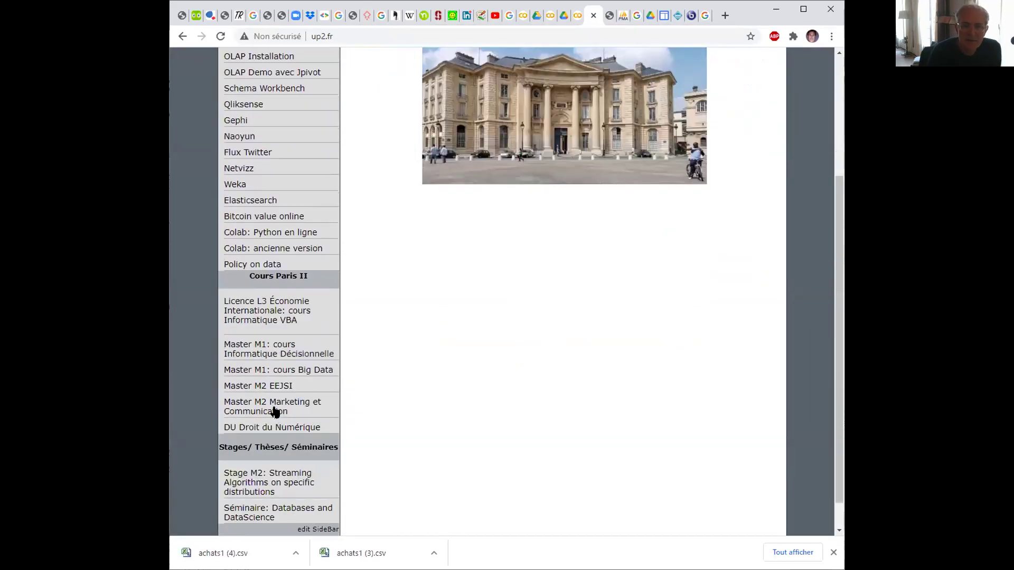
pyautogui.click(270, 353)
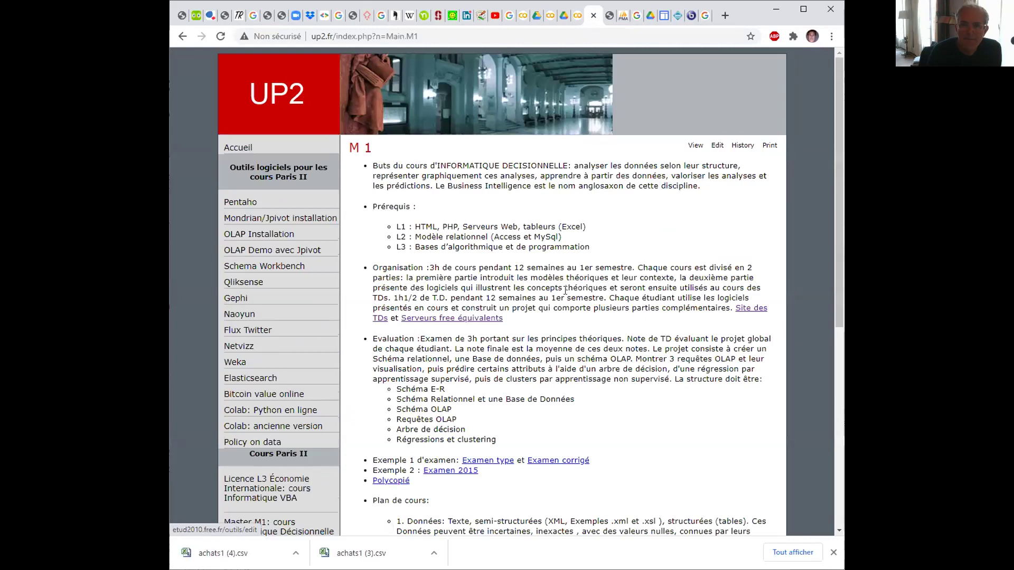
pyautogui.scroll(-3, 572, 302)
pyautogui.scroll(-4, 571, 302)
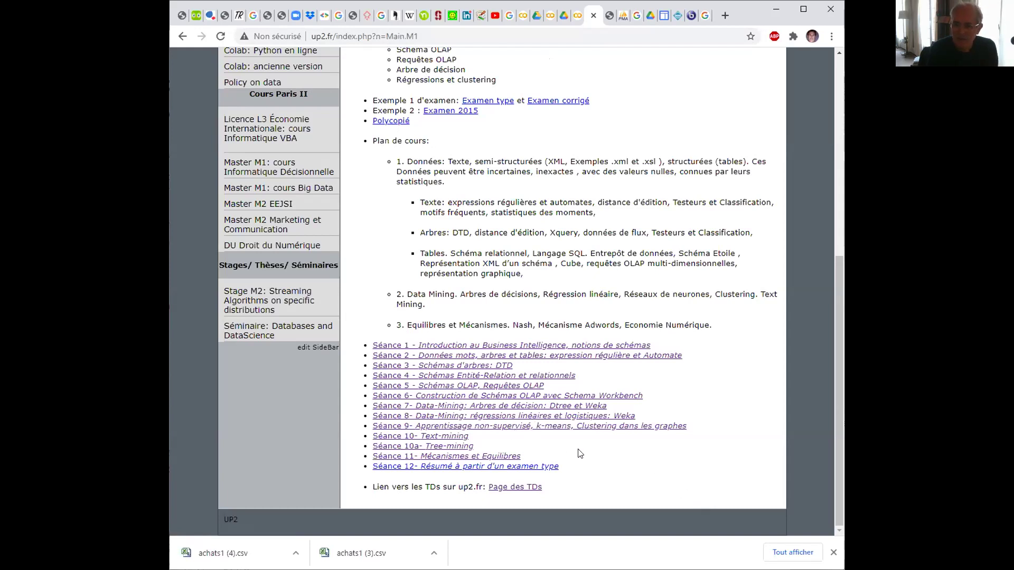
pyautogui.click(609, 17)
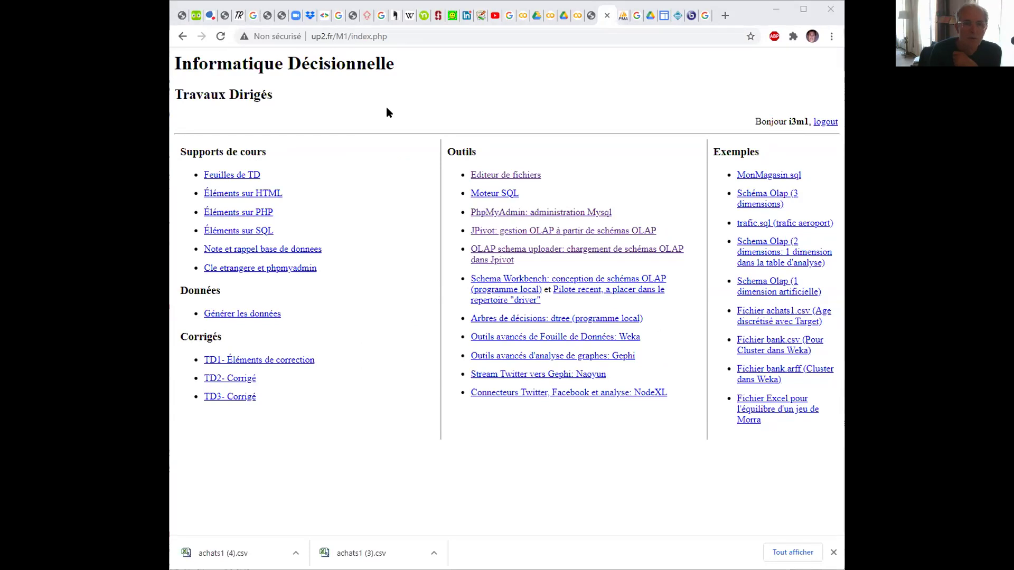
# Step: Switch to Notepad and examine the header and rows of the achats1 (3) and achats1 (4) data files
pyautogui.hotkey('alt', 'Tab')
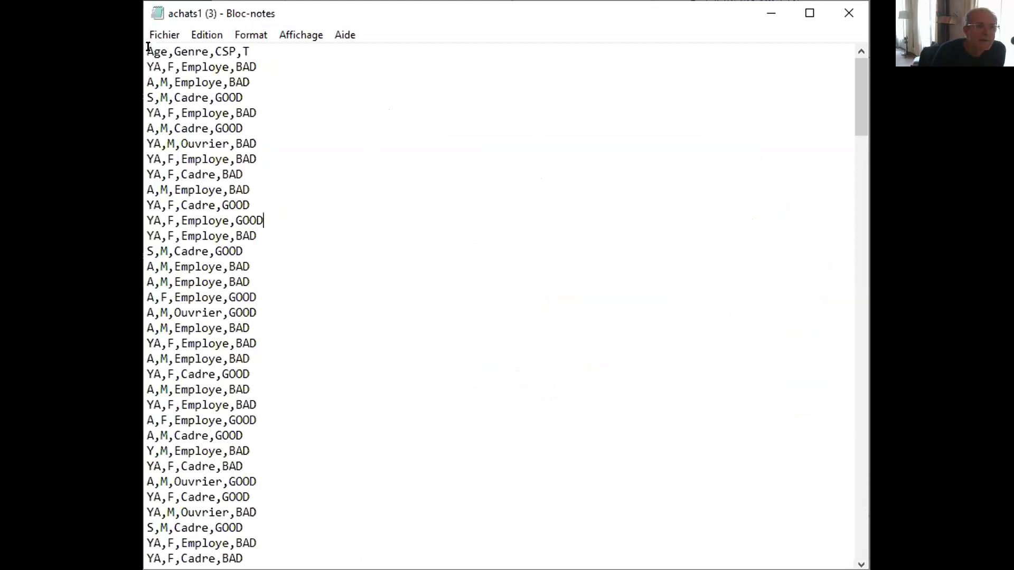
pyautogui.moveTo(148, 47); pyautogui.dragTo(248, 51)
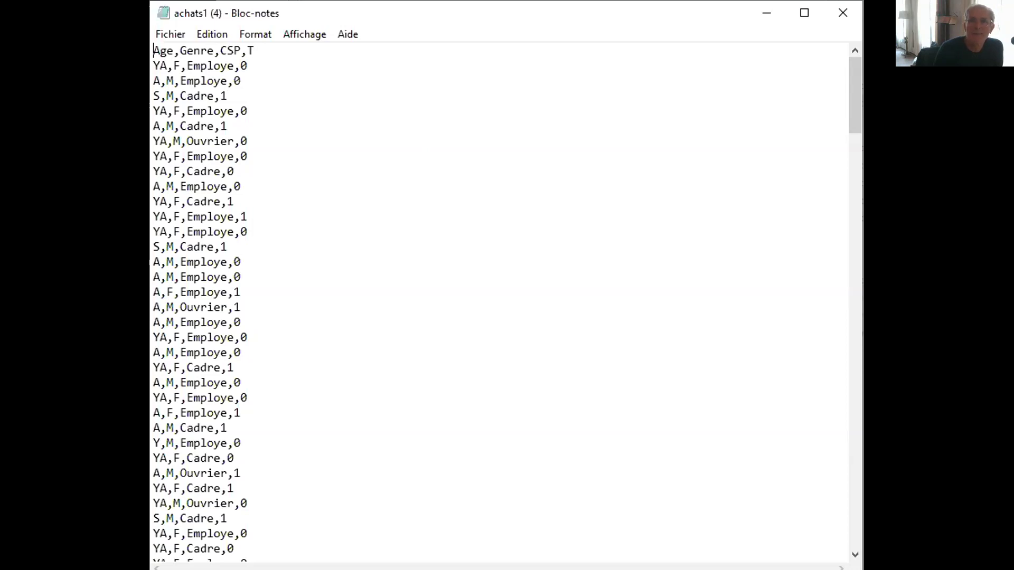
pyautogui.hotkey('alt', 'Tab')
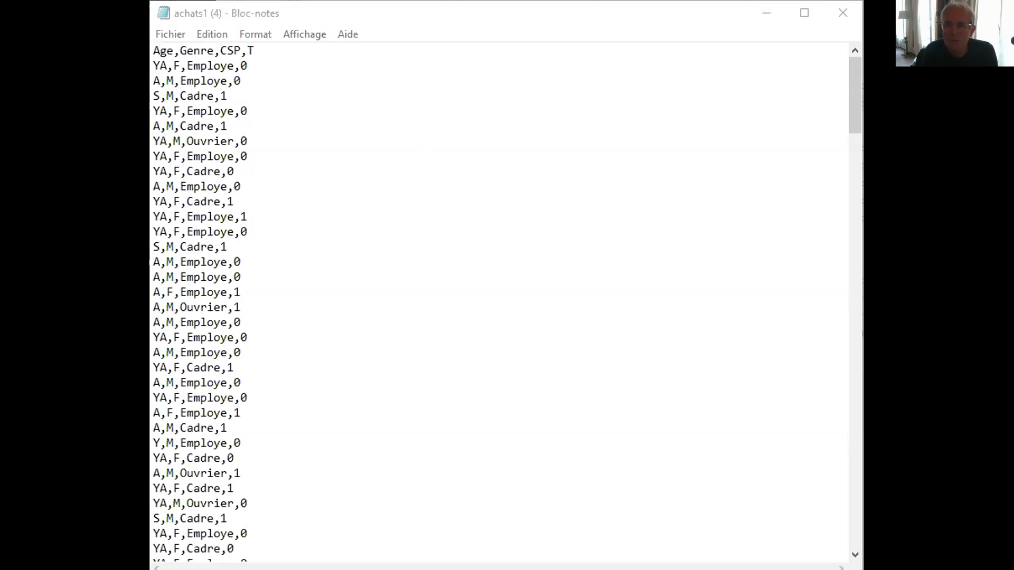
# Step: Switch to Microsoft Whiteboard and examine the ETL notes with the SQL steps for discretising the clients' age
pyautogui.hotkey('alt', 'Tab')
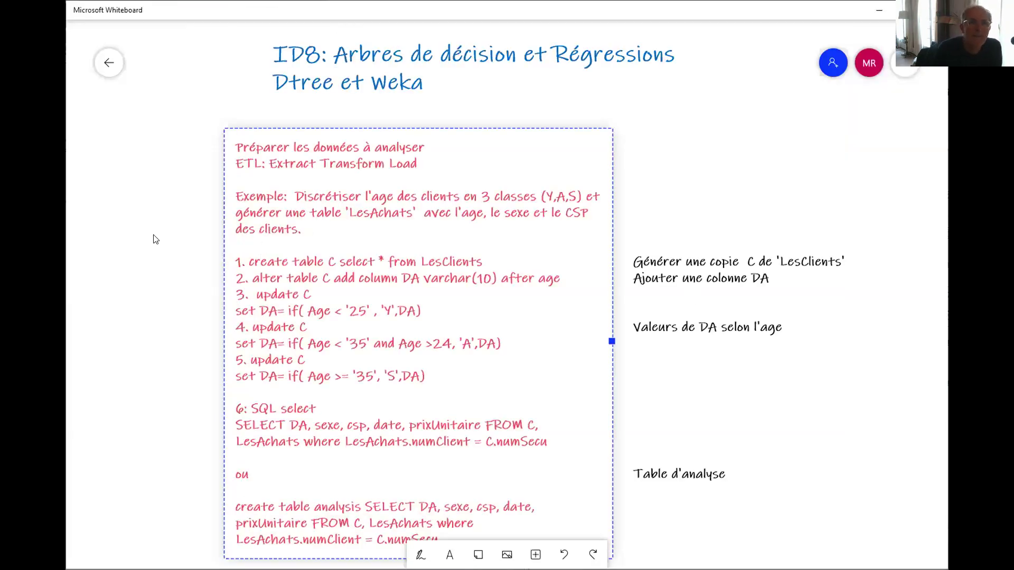
pyautogui.moveTo(135, 205); pyautogui.dragTo(163, 223)
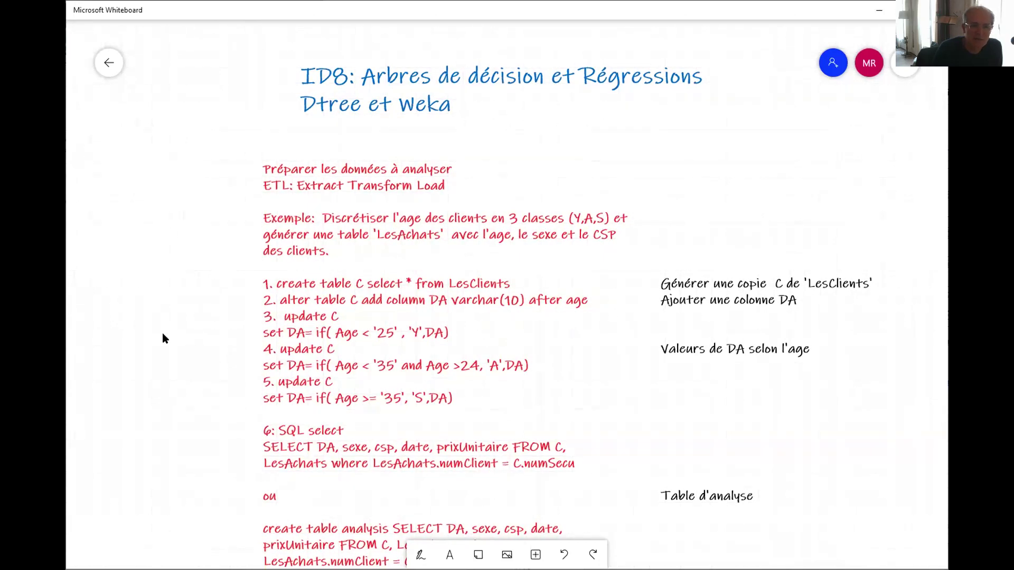
pyautogui.scroll(-5, 165, 336)
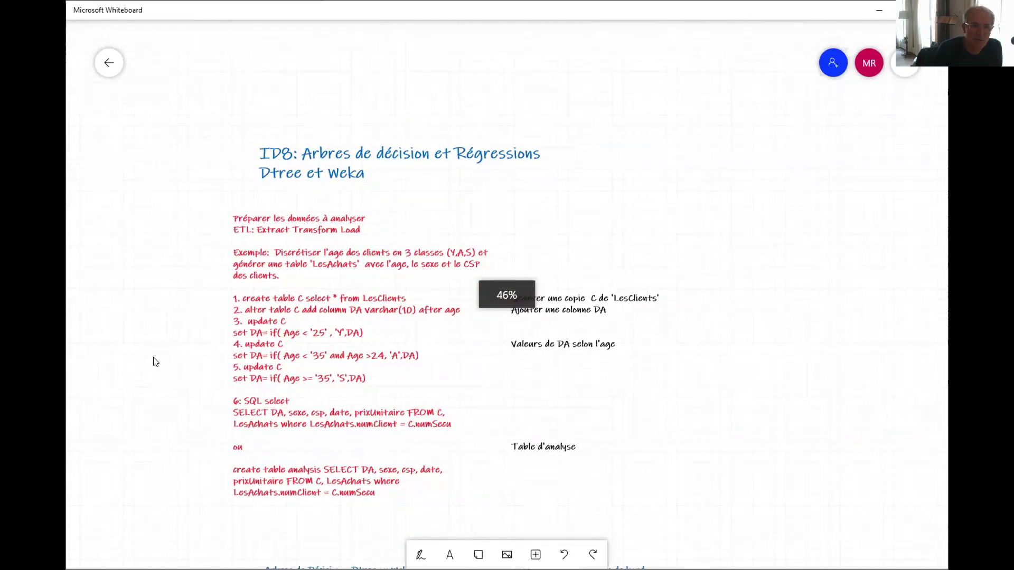
pyautogui.moveTo(164, 349); pyautogui.dragTo(227, 332)
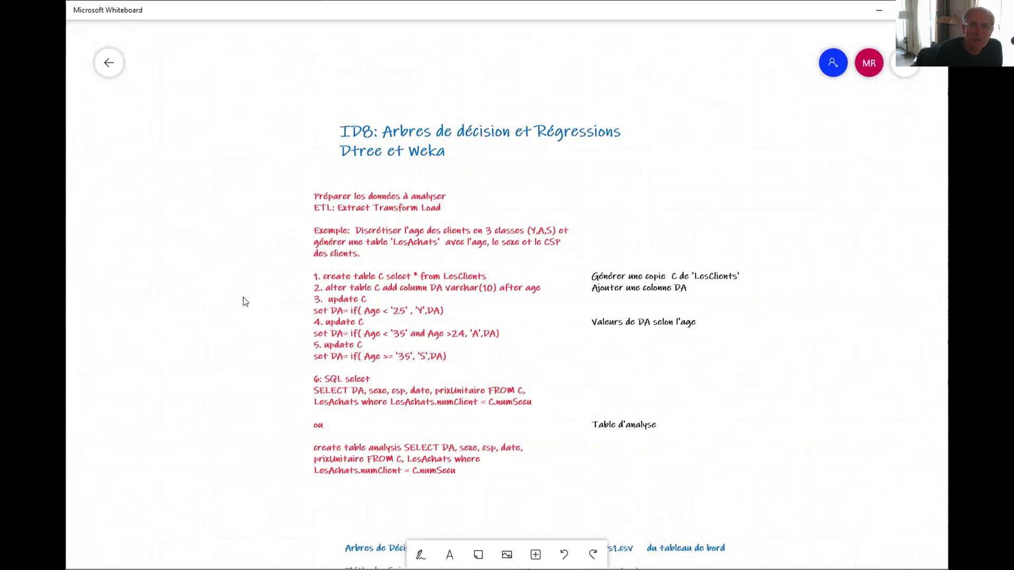
pyautogui.scroll(2, 245, 301)
pyautogui.scroll(2, 245, 301)
pyautogui.moveTo(260, 276); pyautogui.dragTo(227, 226)
pyautogui.scroll(2, 243, 193)
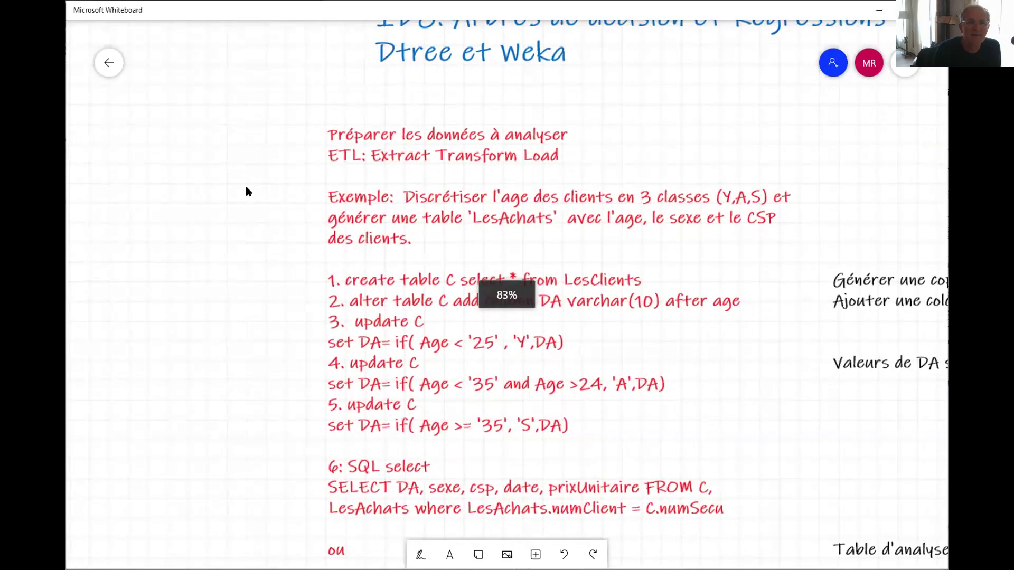
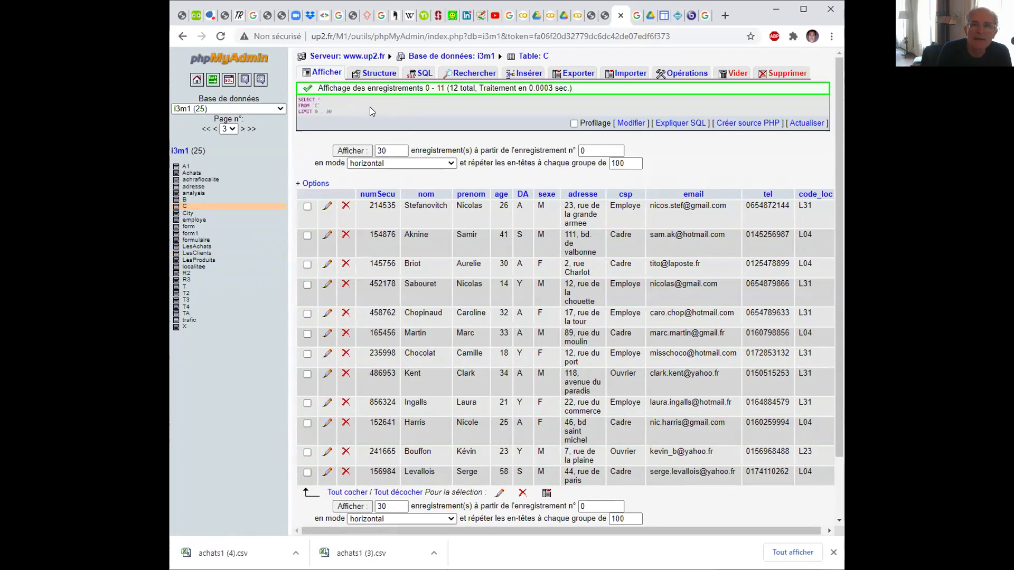
# Step: Open the SQL query editor for table C and prefix the default SELECT statement with "create table D"
pyautogui.click(421, 72)
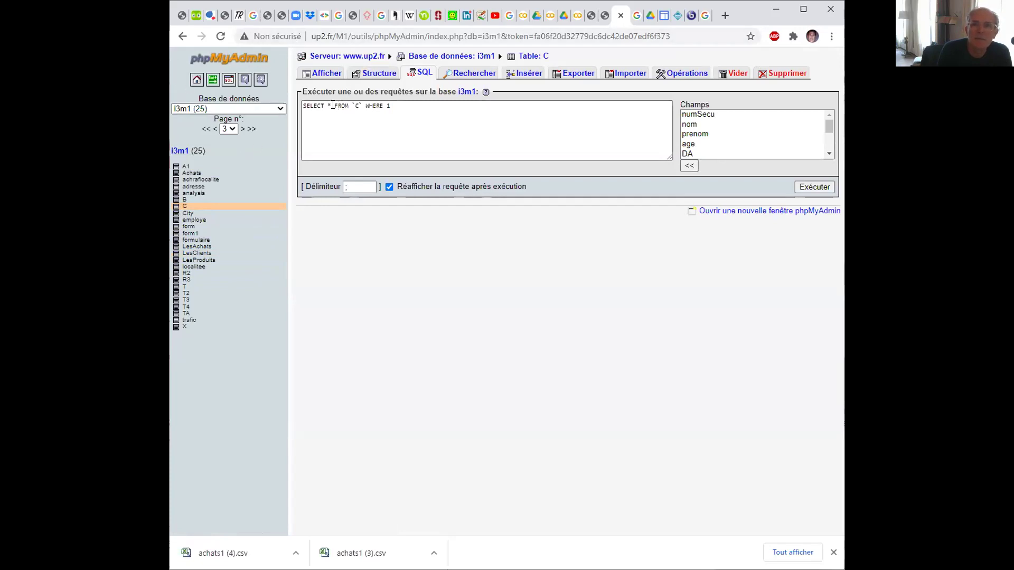
pyautogui.click(302, 108)
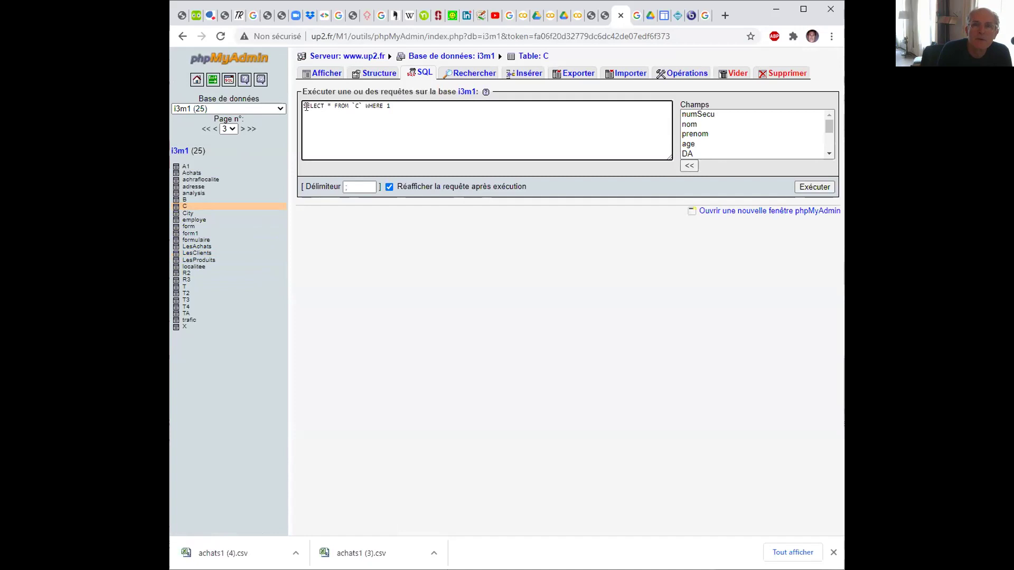
pyautogui.write('ree')
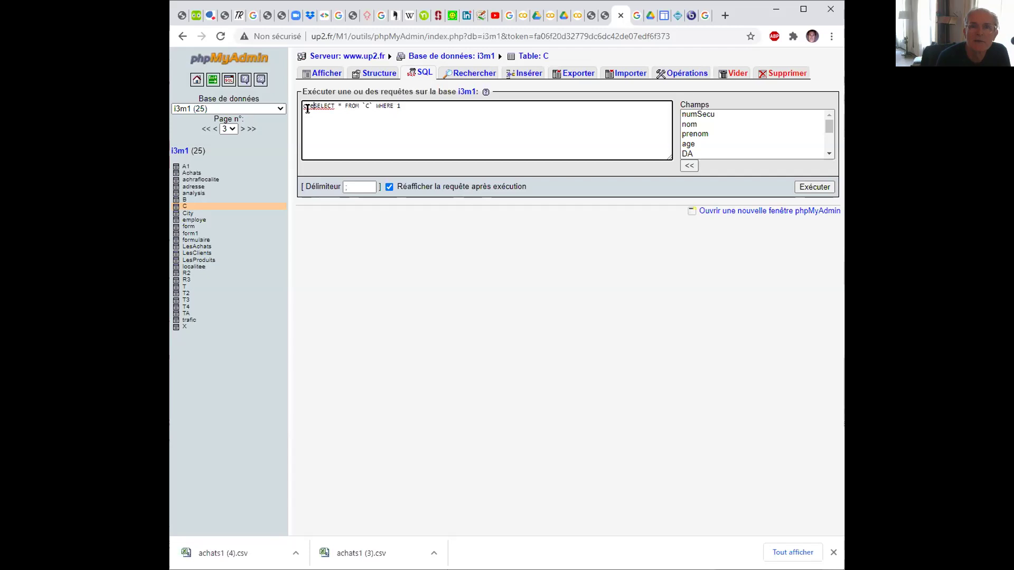
pyautogui.write('ate ta')
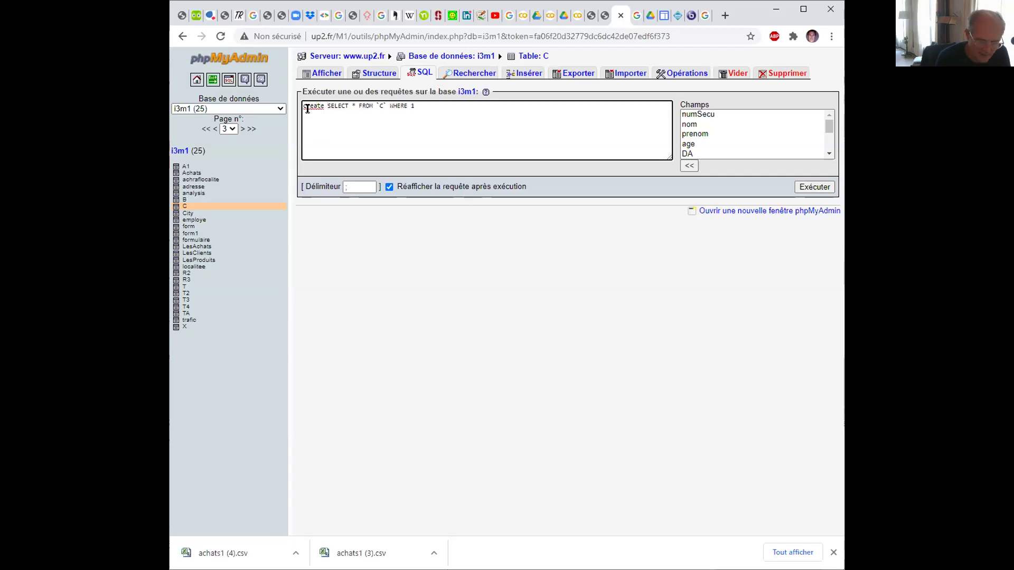
pyautogui.write('ble ')
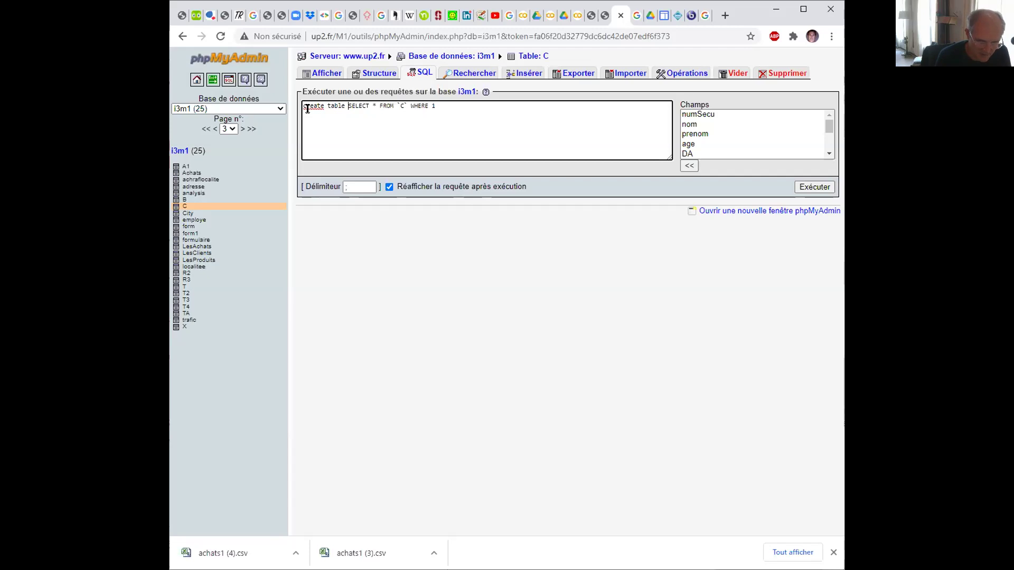
pyautogui.write('D')
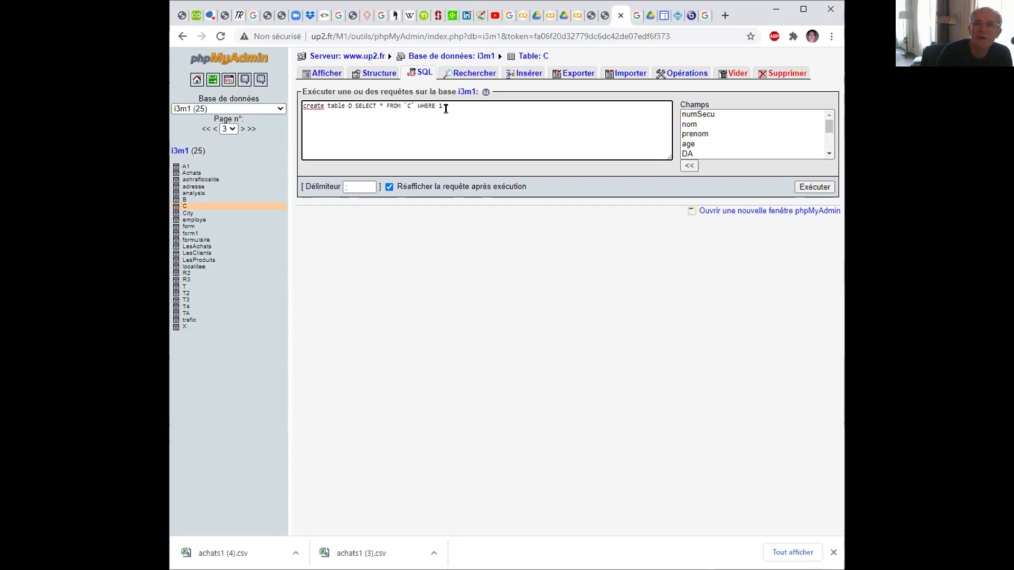
# Step: Replace the query's source table and WHERE clause with lesClients and try to run the statement
pyautogui.press('BackSpace')
pyautogui.press('BackSpace')
pyautogui.press('BackSpace')
pyautogui.press('BackSpace')
pyautogui.press('BackSpace')
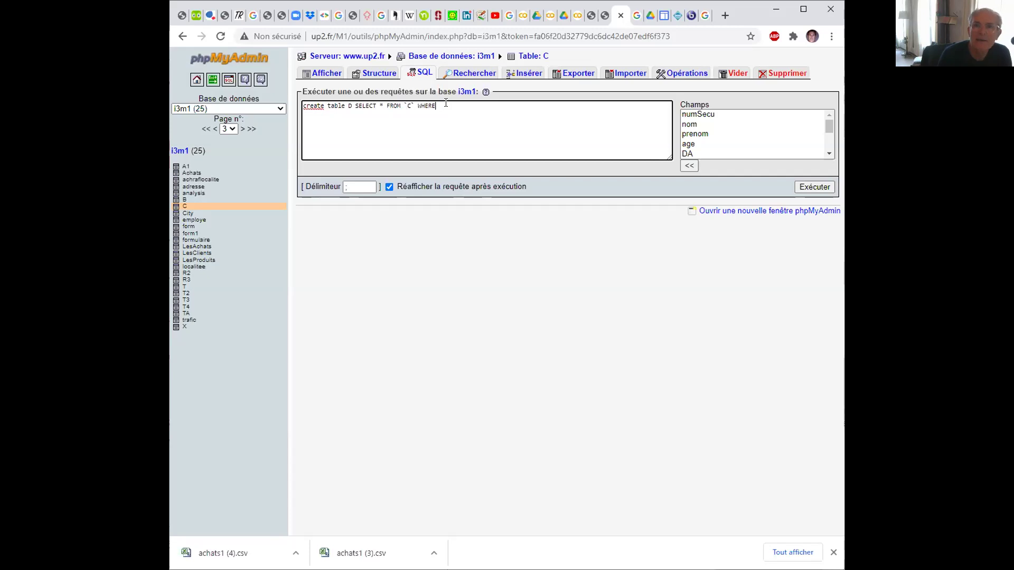
pyautogui.press('BackSpace')
pyautogui.press('BackSpace')
pyautogui.press('BackSpace')
pyautogui.write('lesClients')
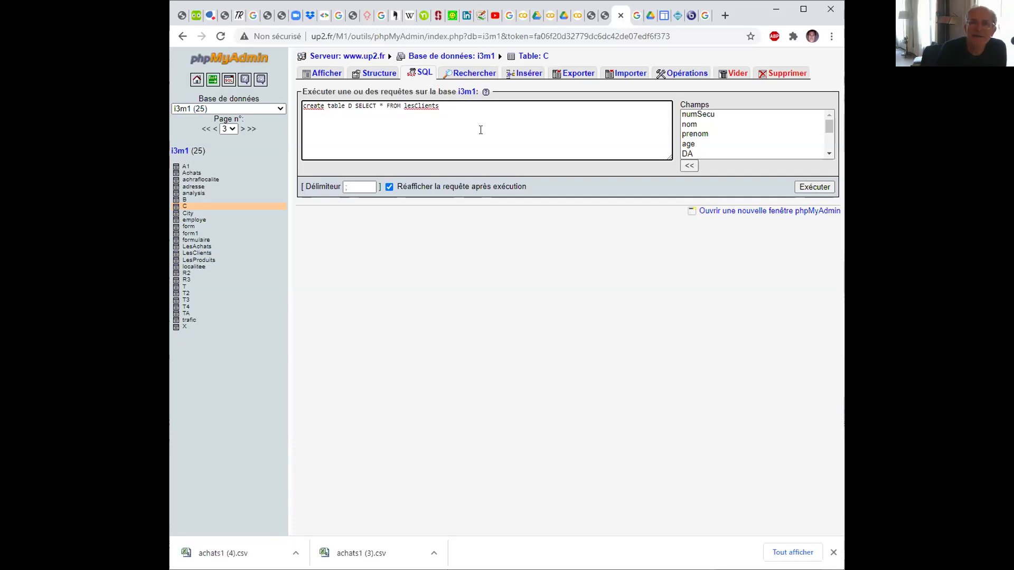
pyautogui.click(807, 187)
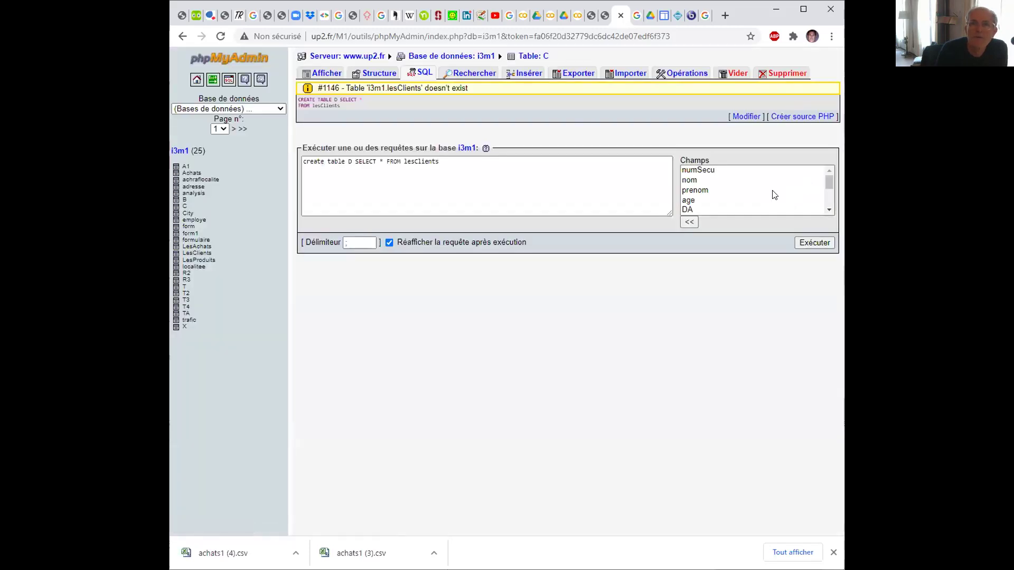
# Step: Correct the source table name to LesClients, run the query to create table D, and display the new table's records
pyautogui.click(406, 161)
pyautogui.press('BackSpace')
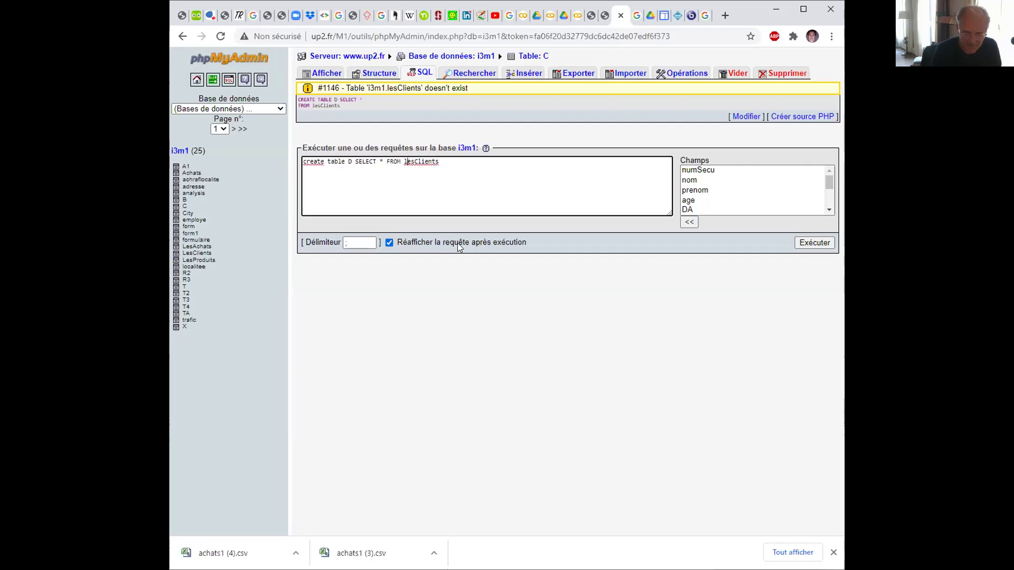
pyautogui.write('L')
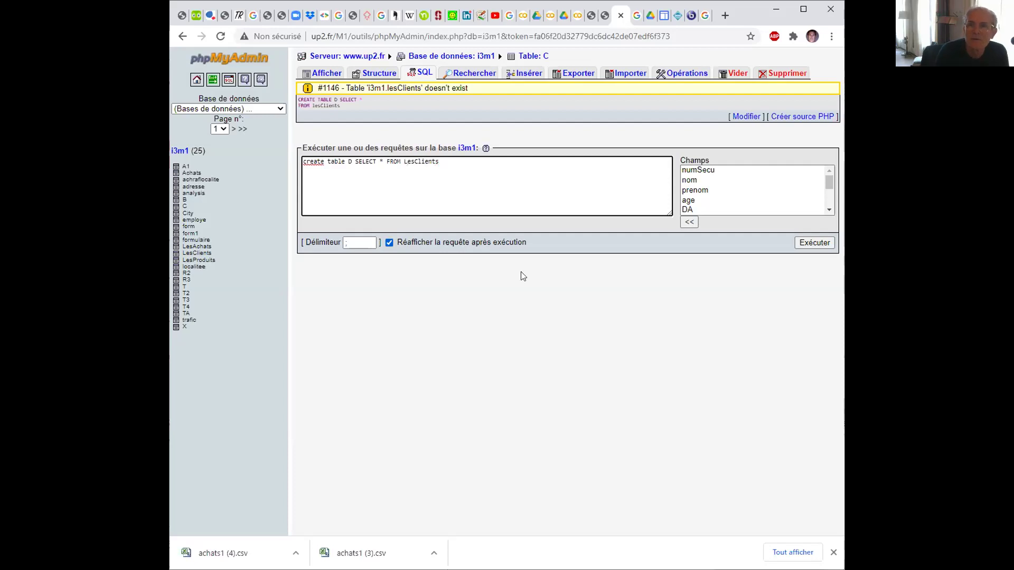
pyautogui.click(805, 243)
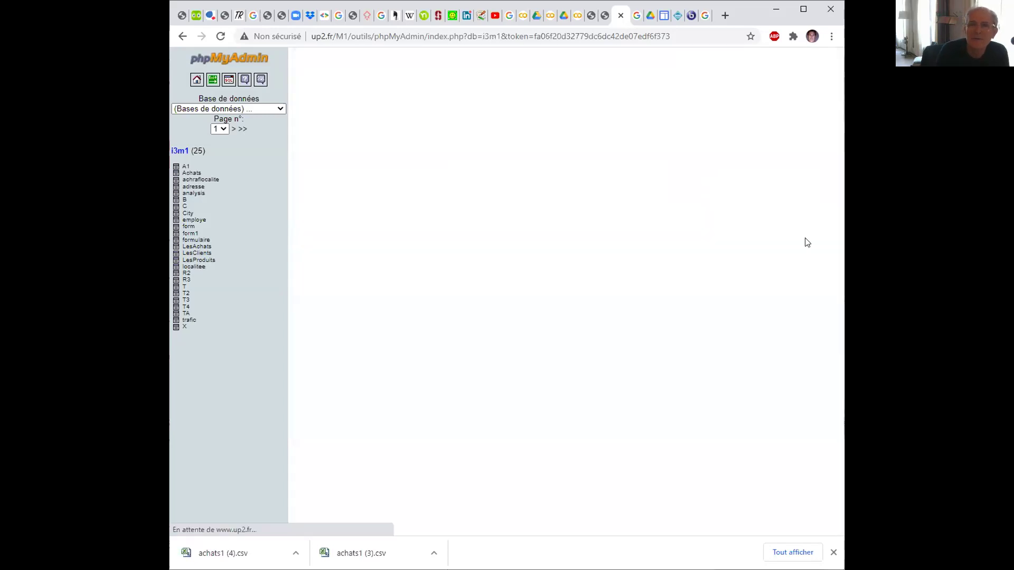
pyautogui.click(436, 176)
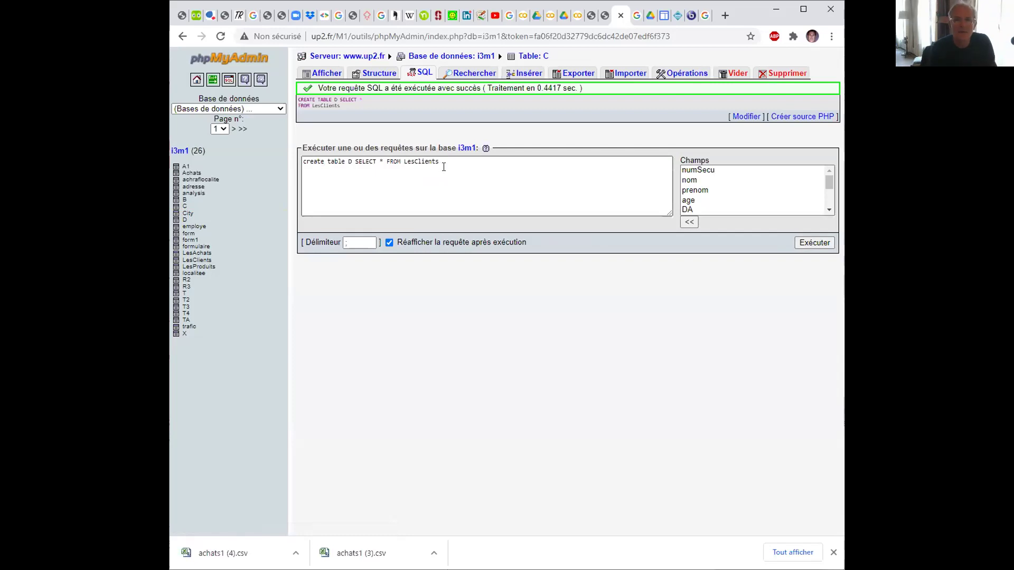
pyautogui.click(184, 220)
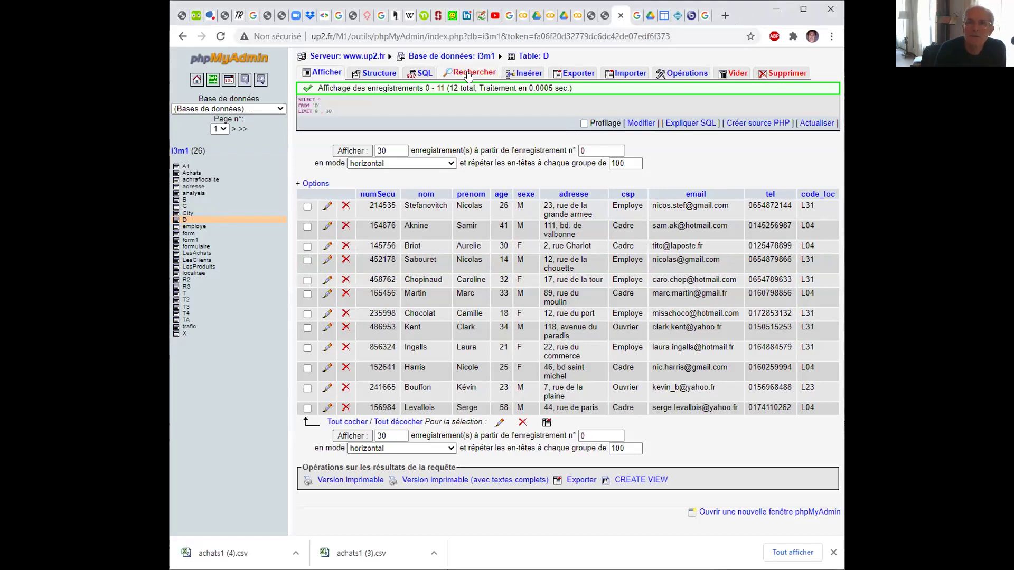
# Step: Open the SQL query editor for table D and replace the default statement with the copied "alter table C add column DA varchar(10) after age"
pyautogui.click(429, 75)
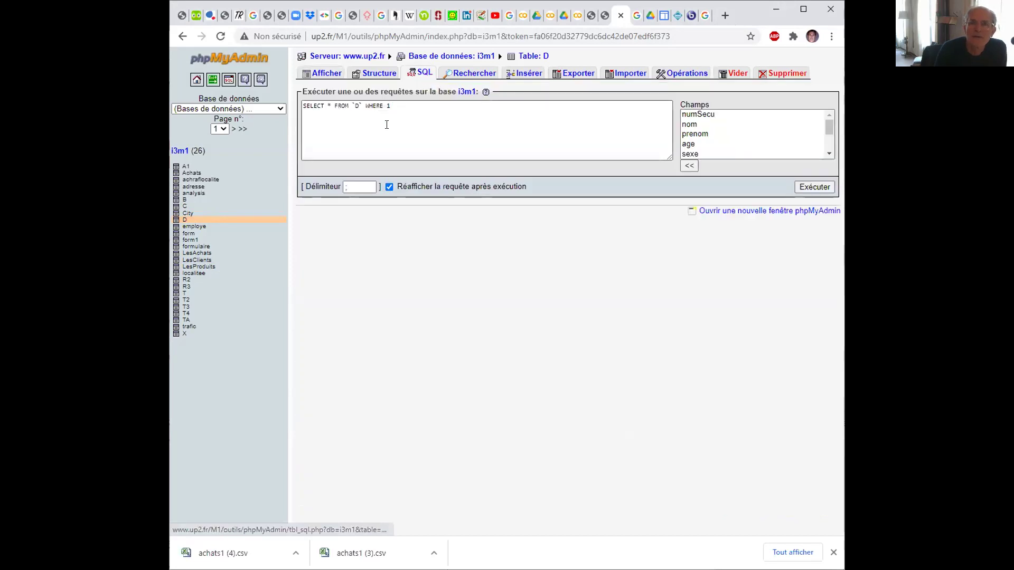
pyautogui.moveTo(391, 106); pyautogui.dragTo(299, 100)
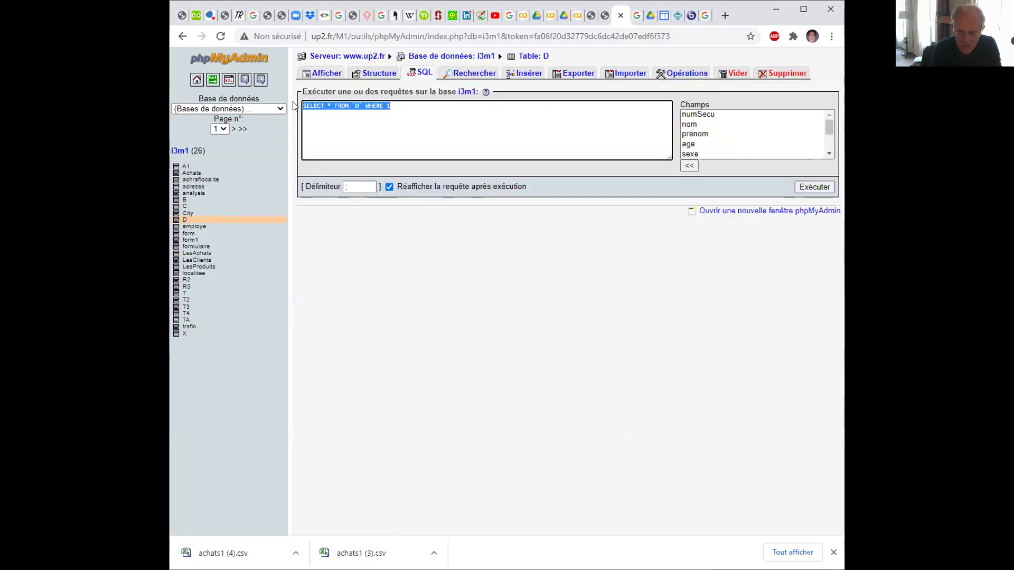
pyautogui.press('Delete')
pyautogui.rightClick(323, 119)
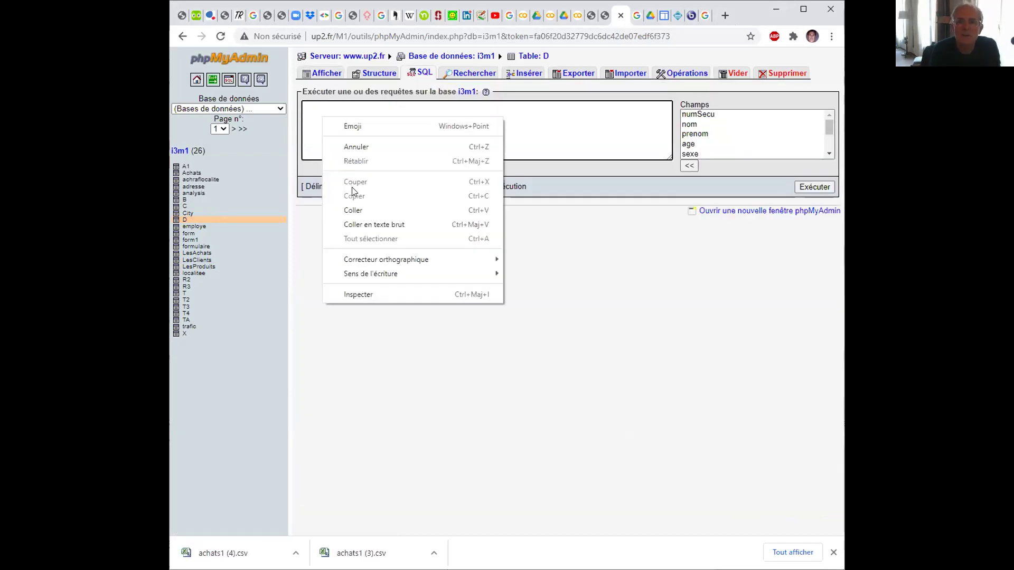
pyautogui.click(359, 209)
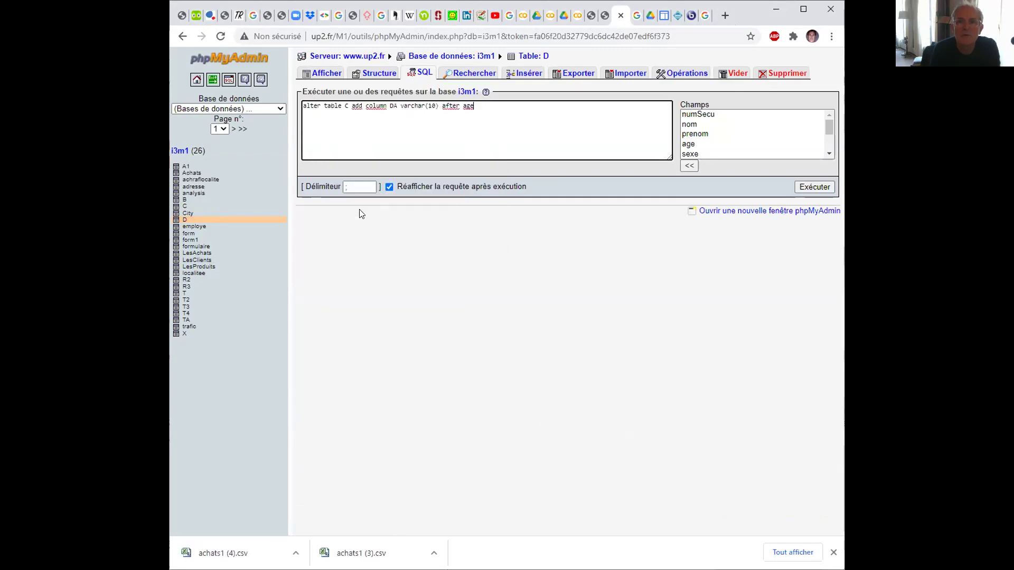
# Step: Change the statement's target table to D, run it to add column DA after age, and display table D's records
pyautogui.click(347, 105)
pyautogui.press('BackSpace')
pyautogui.write('D')
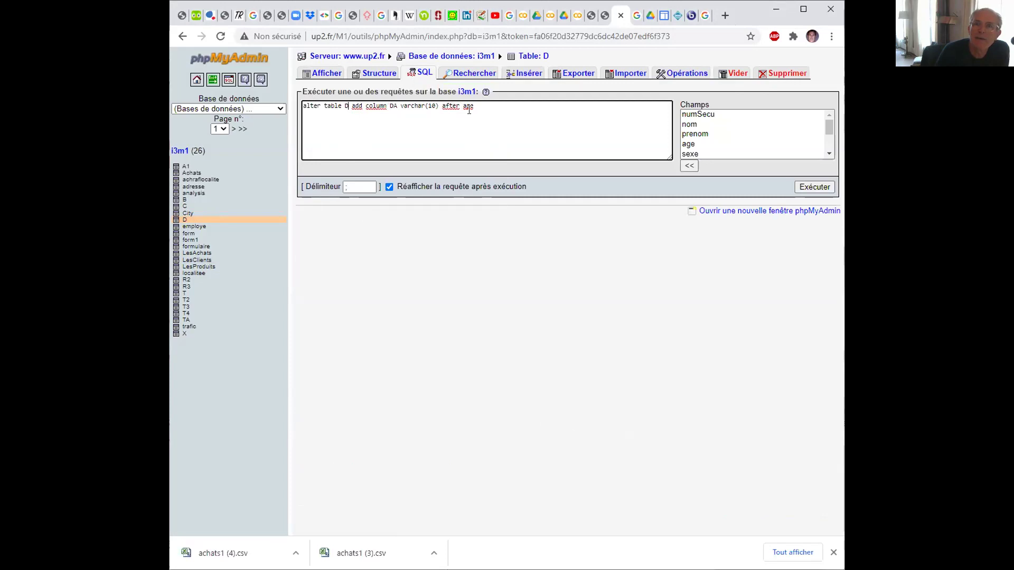
pyautogui.click(816, 187)
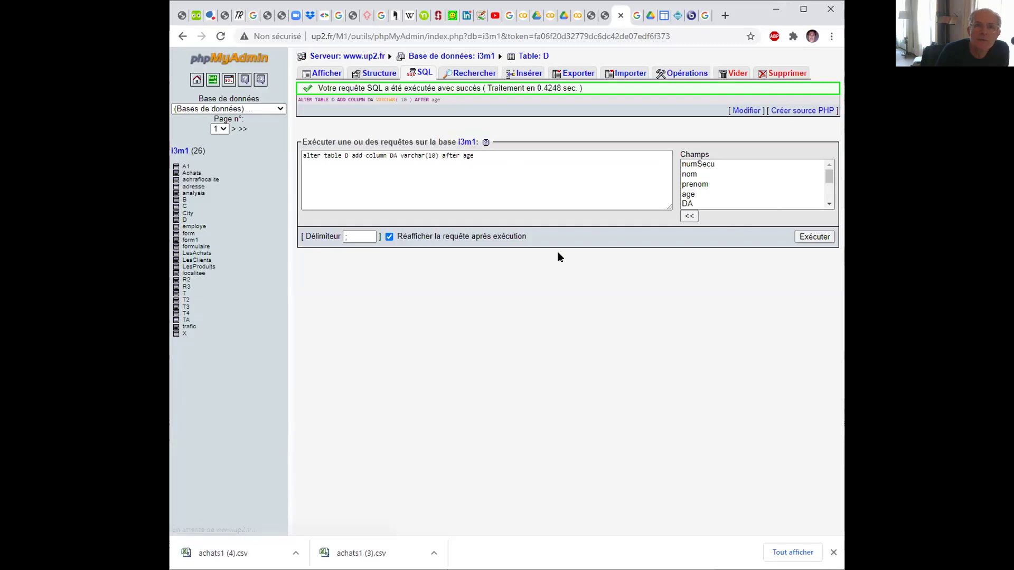
pyautogui.click(185, 222)
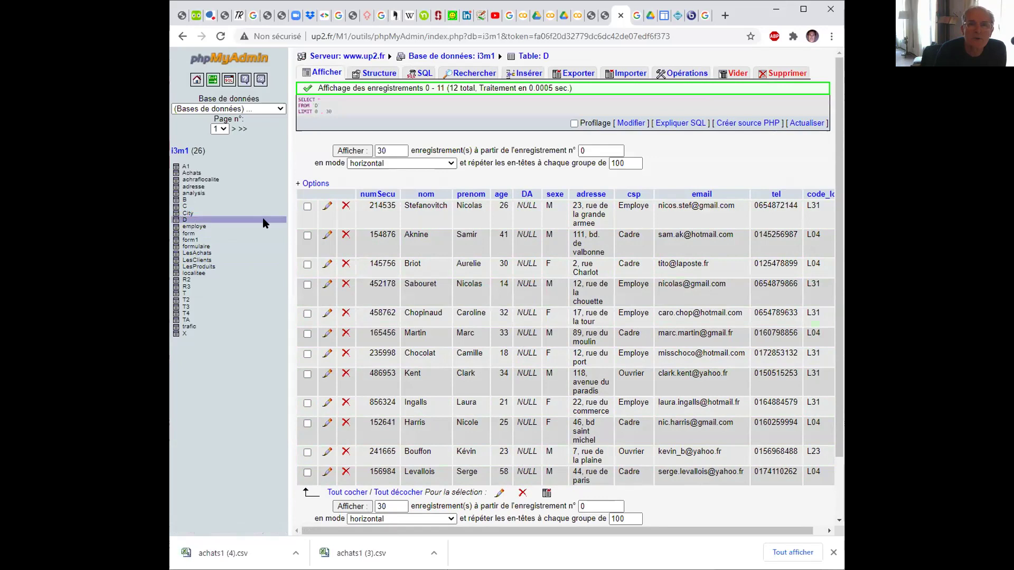
# Step: Examine the records of table C, then compare the analysis table with LesAchats
pyautogui.click(185, 207)
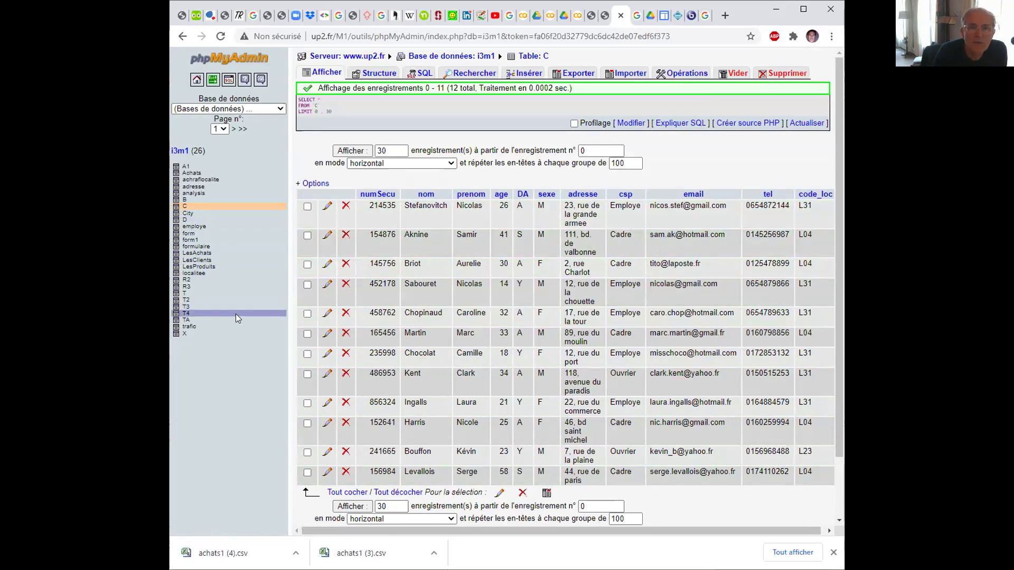
pyautogui.click(192, 194)
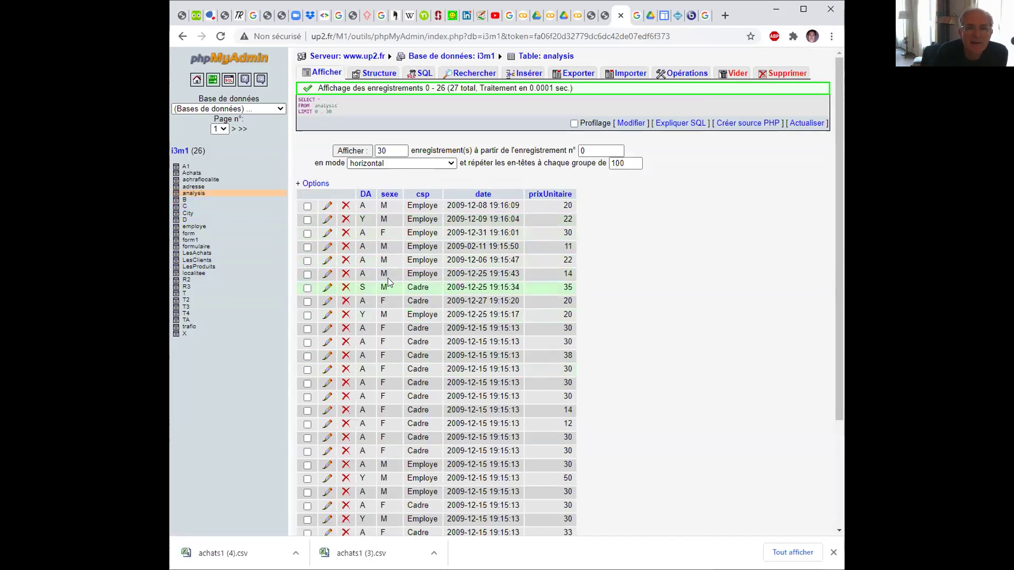
pyautogui.click(195, 253)
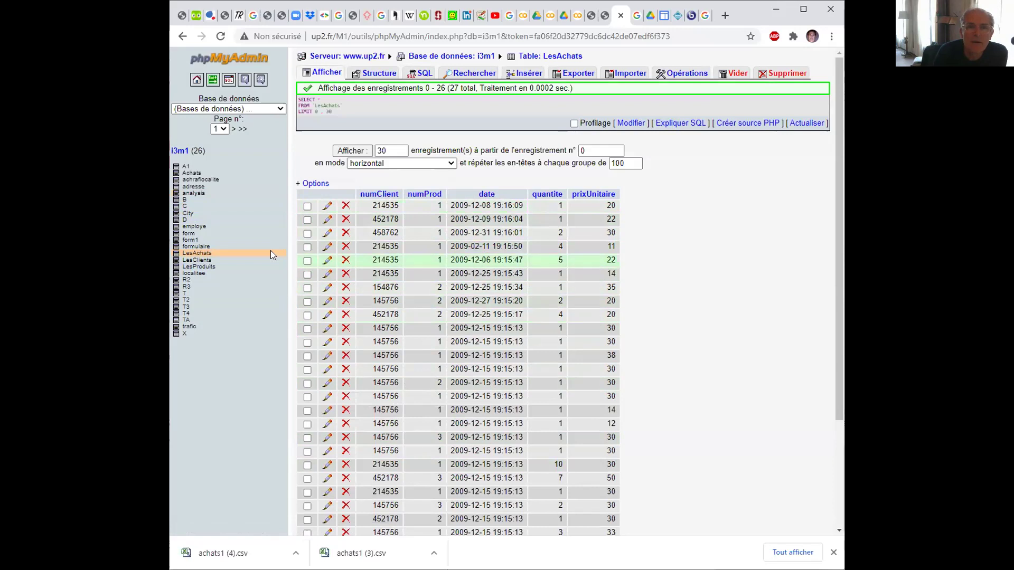
pyautogui.click(194, 194)
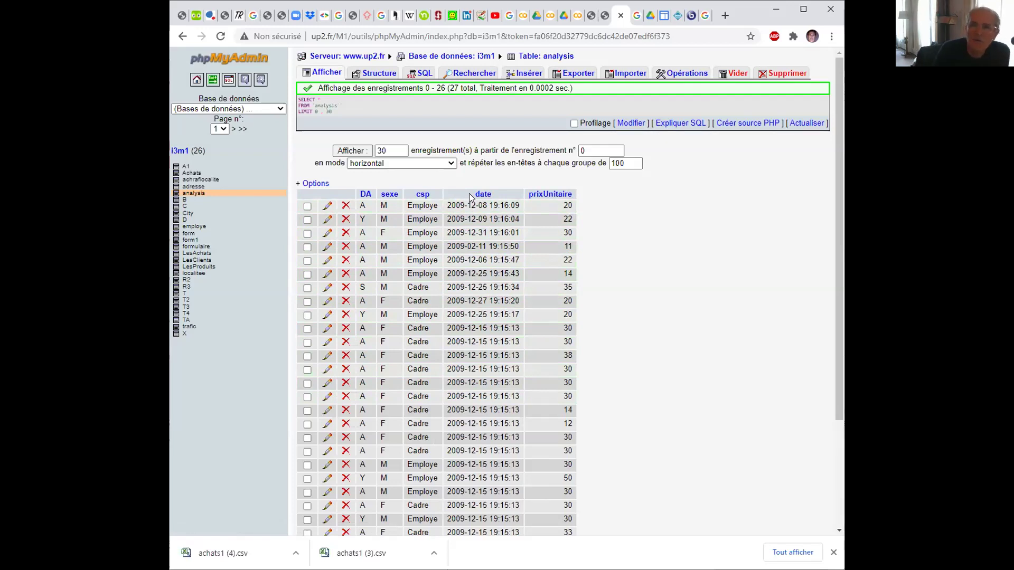
pyautogui.scroll(-3, 564, 319)
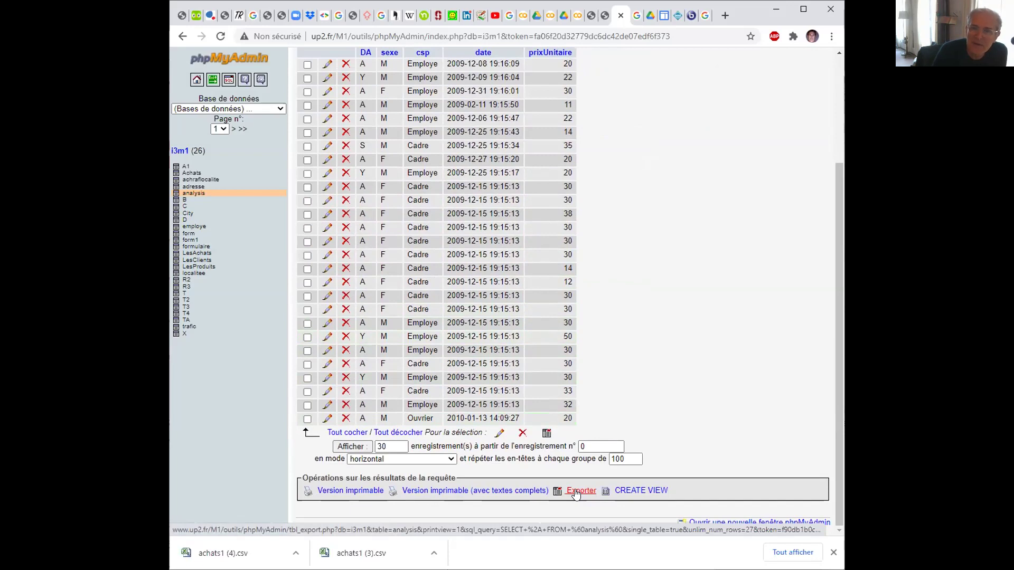
pyautogui.scroll(3, 575, 491)
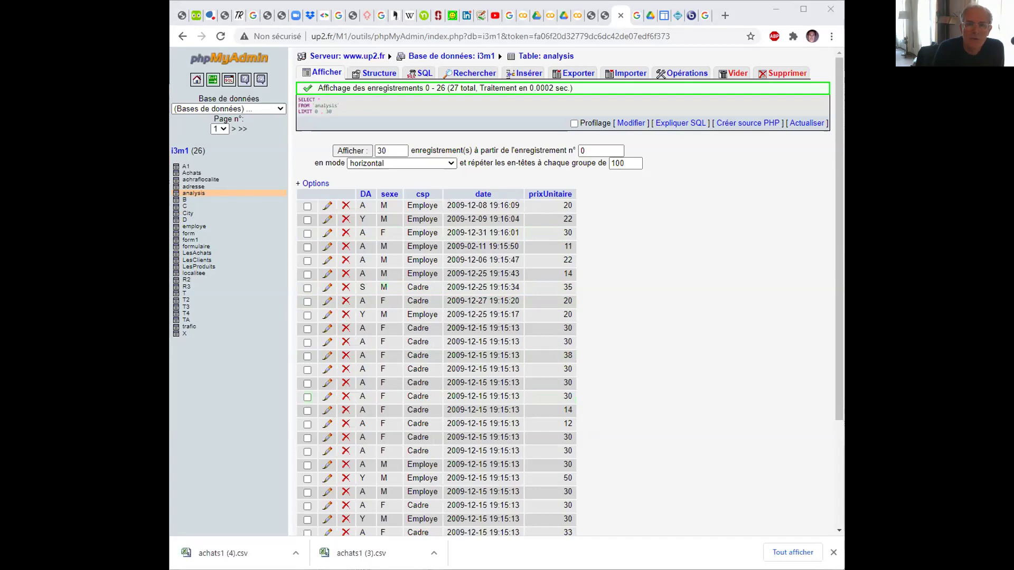
# Step: Switch to Microsoft Whiteboard and review the update statements for DA and the SQL select joining C with LesAchats
pyautogui.hotkey('alt', 'Tab')
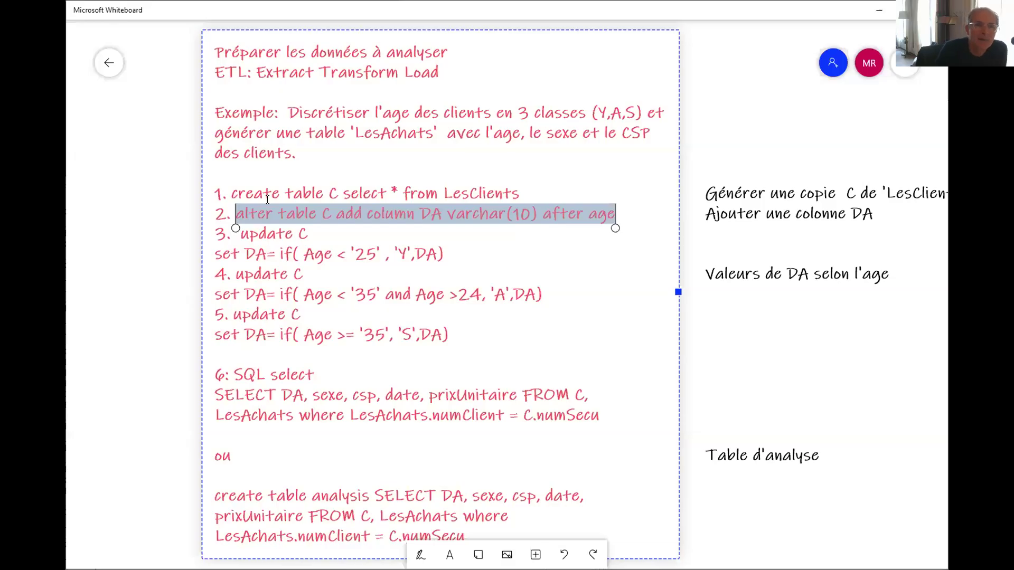
pyautogui.click(236, 184)
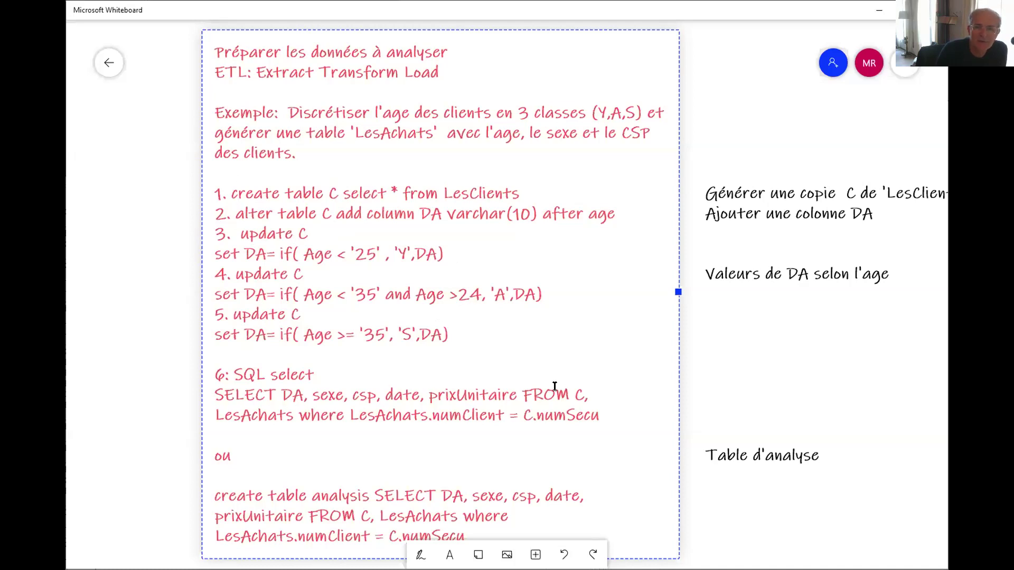
pyautogui.click(145, 377)
pyautogui.moveTo(146, 377); pyautogui.dragTo(160, 199)
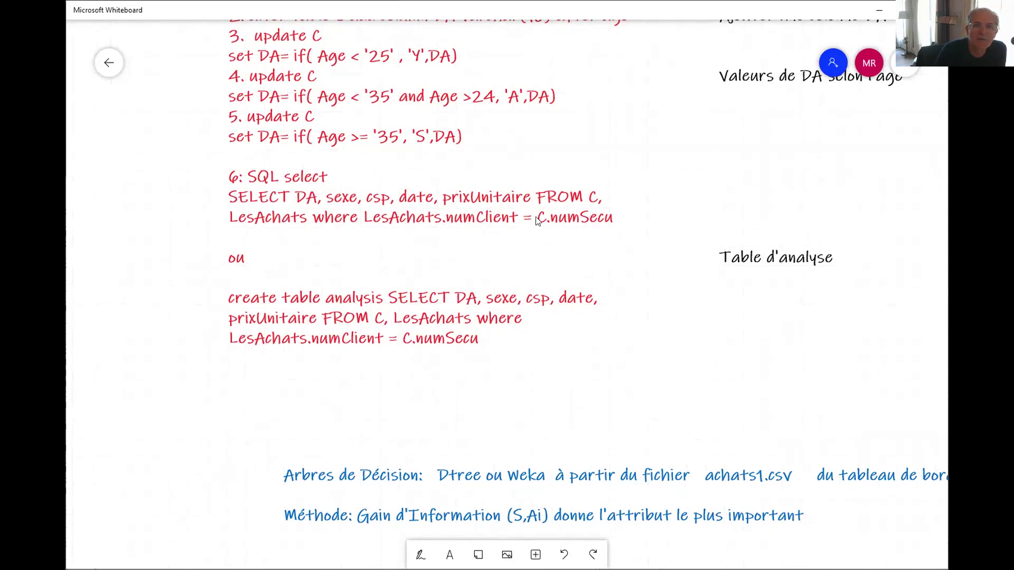
pyautogui.click(230, 301)
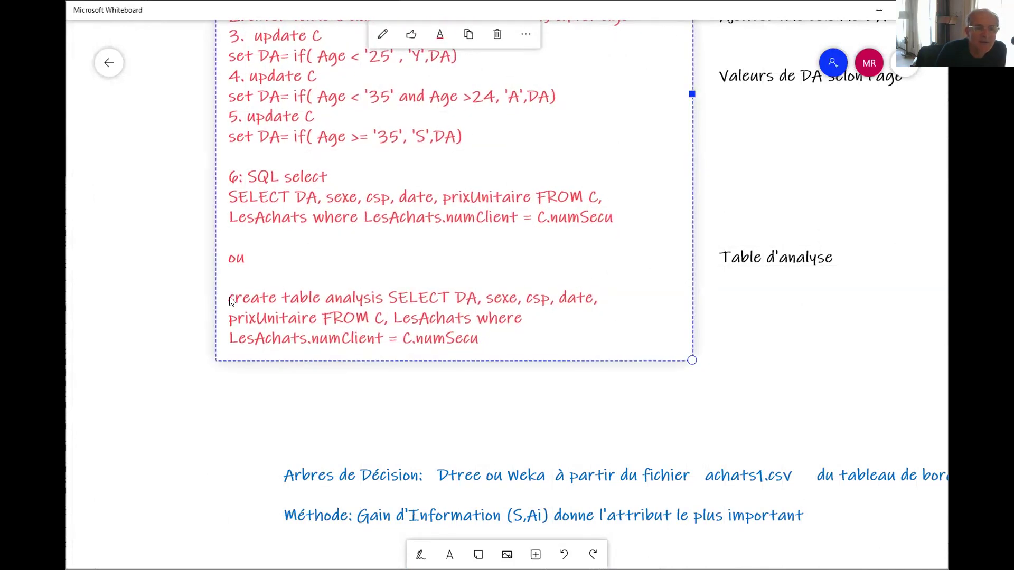
pyautogui.scroll(5, 231, 301)
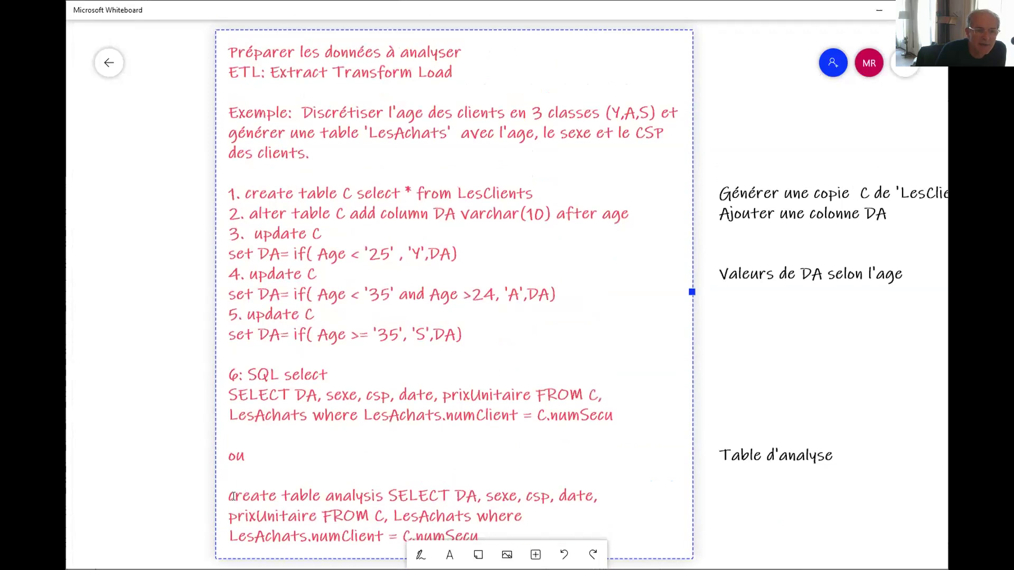
# Step: Highlight "create table analysis" in the last SQL statement and view the decision tree notes beneath it
pyautogui.doubleClick(232, 497)
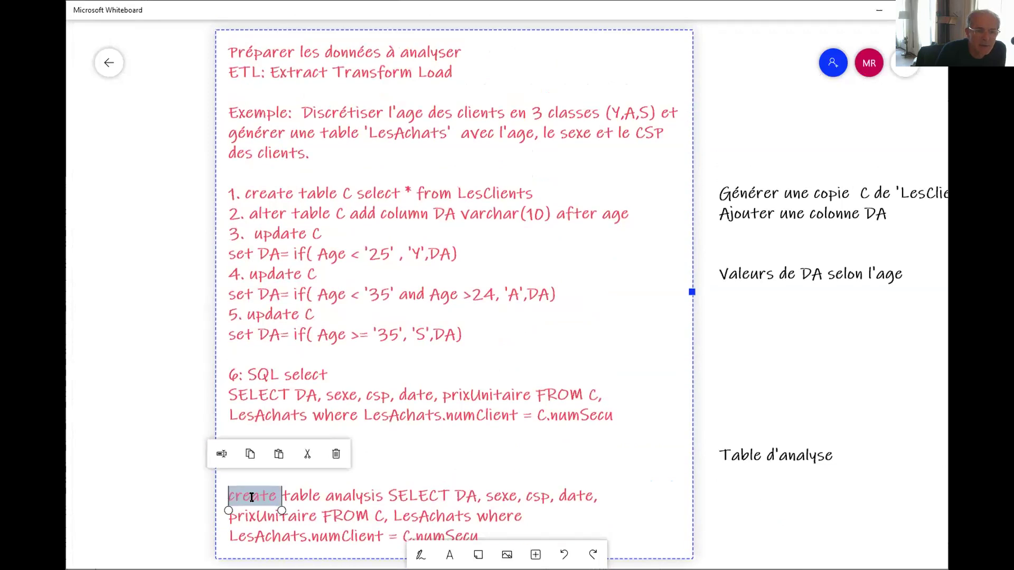
pyautogui.click(230, 496)
pyautogui.press('Up')
pyautogui.press('Up')
pyautogui.write('ou')
pyautogui.moveTo(228, 496); pyautogui.dragTo(390, 501)
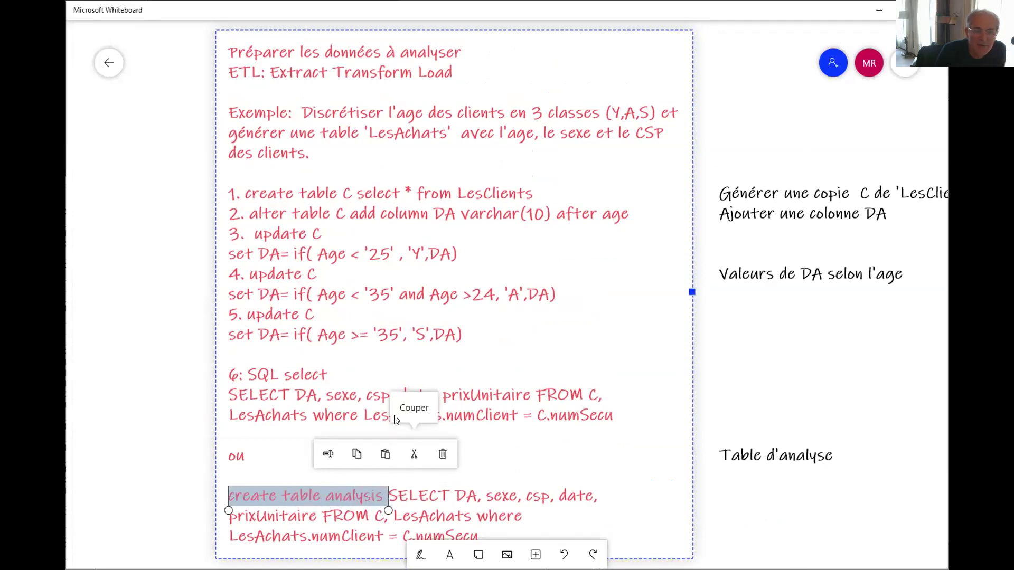
pyautogui.scroll(-1, 147, 359)
pyautogui.scroll(-5, 154, 215)
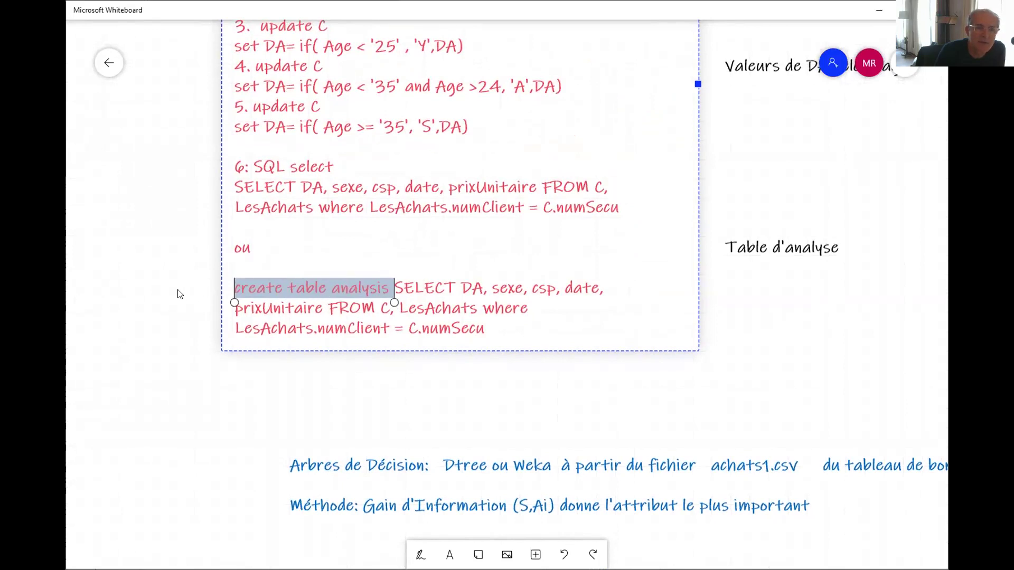
# Step: Switch to the achats1 (4) file in Notepad, highlight the header row Age,Genre,CSP,T and look through the records
pyautogui.click(183, 342)
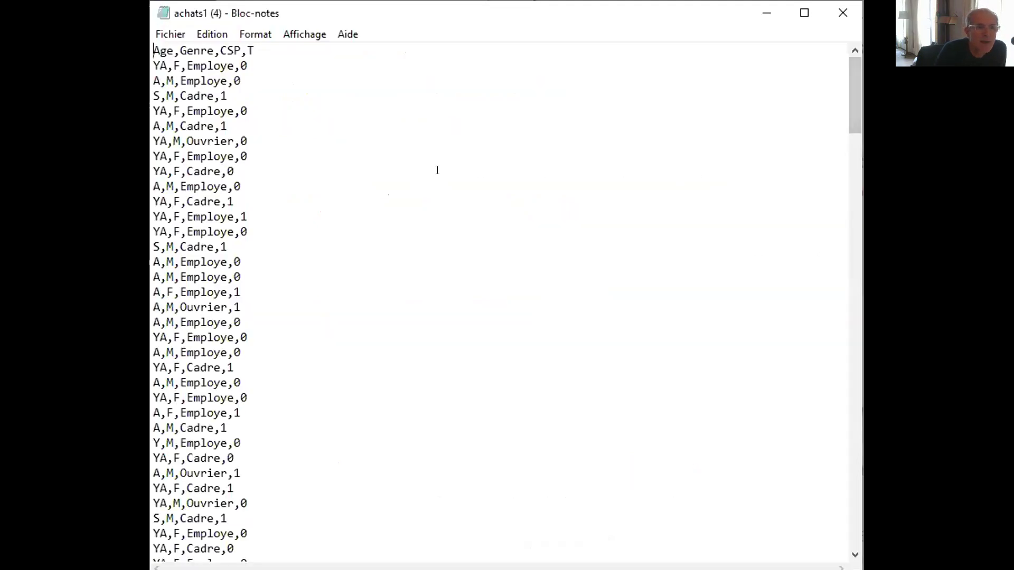
pyautogui.moveTo(155, 46); pyautogui.dragTo(261, 46)
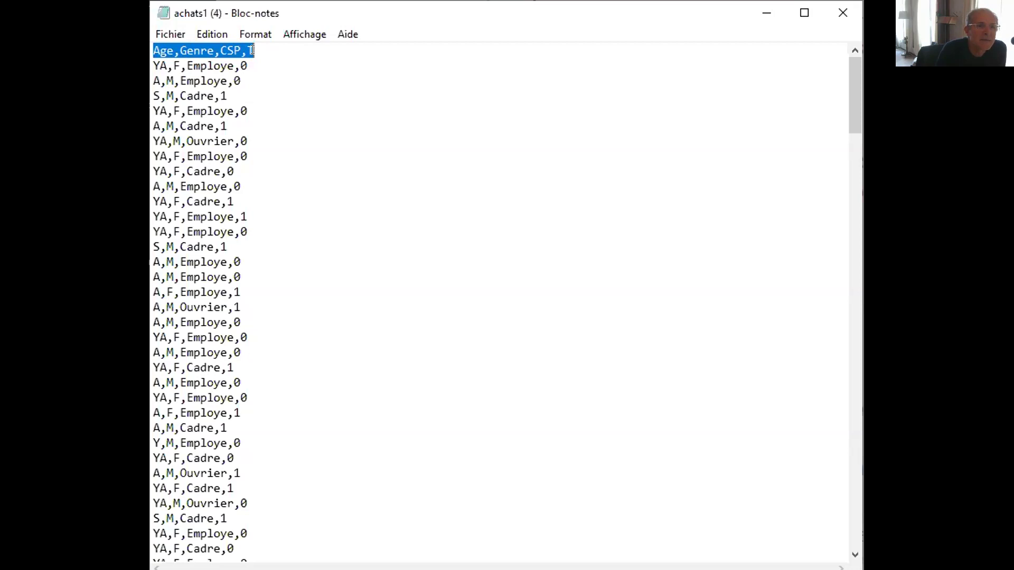
pyautogui.scroll(-10, 255, 86)
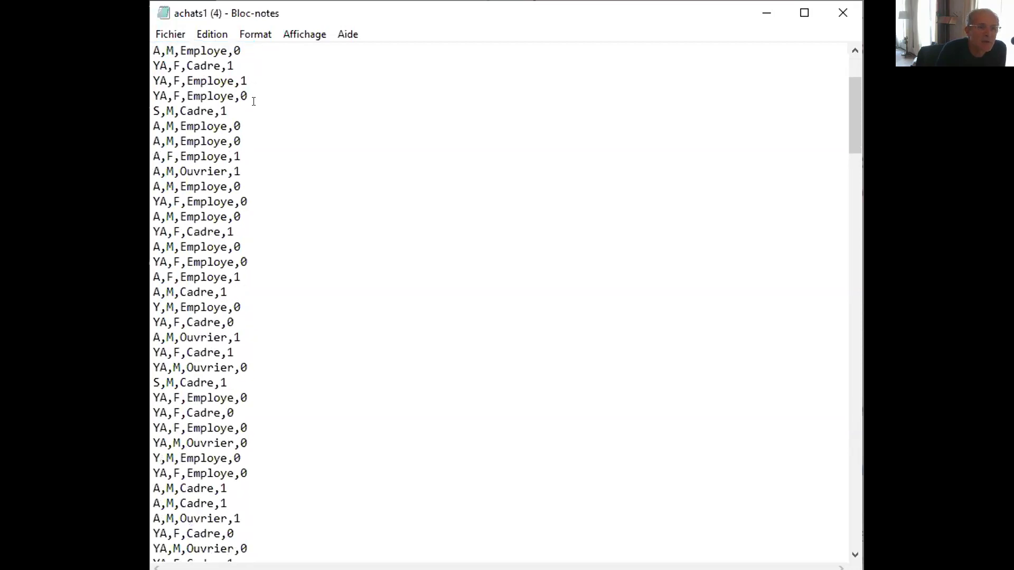
pyautogui.scroll(-20, 278, 224)
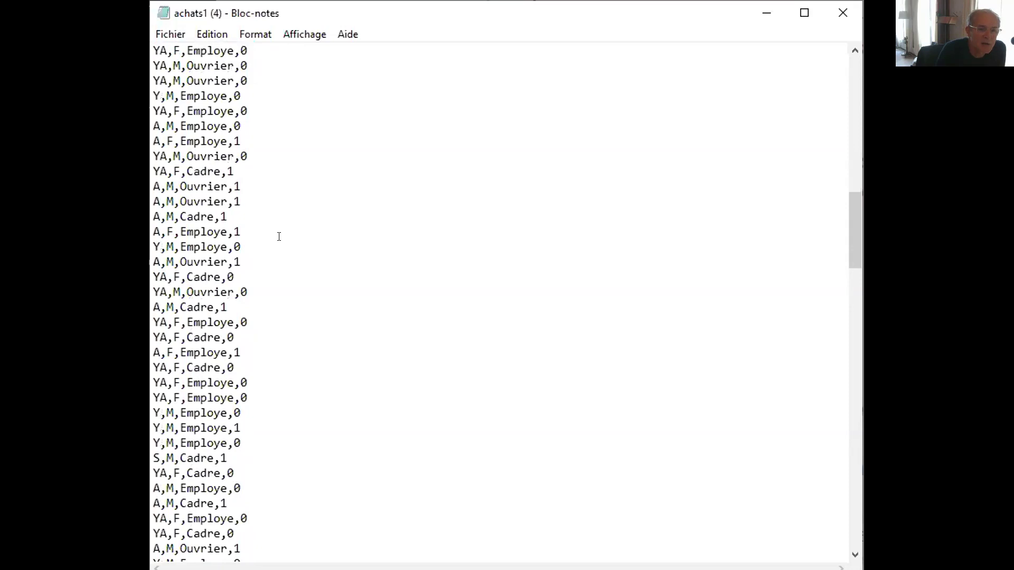
pyautogui.scroll(20, 278, 261)
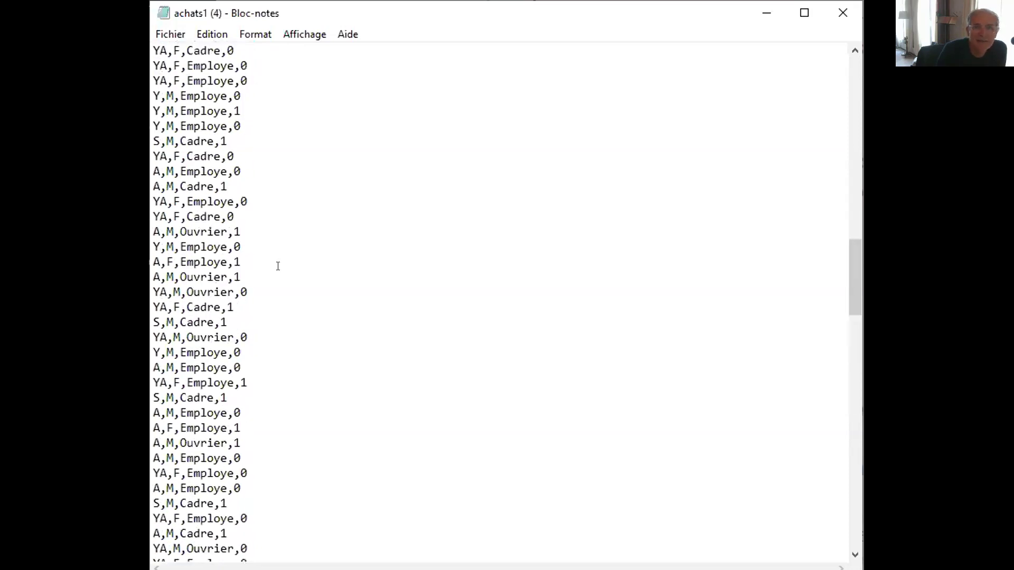
pyautogui.scroll(10, 278, 266)
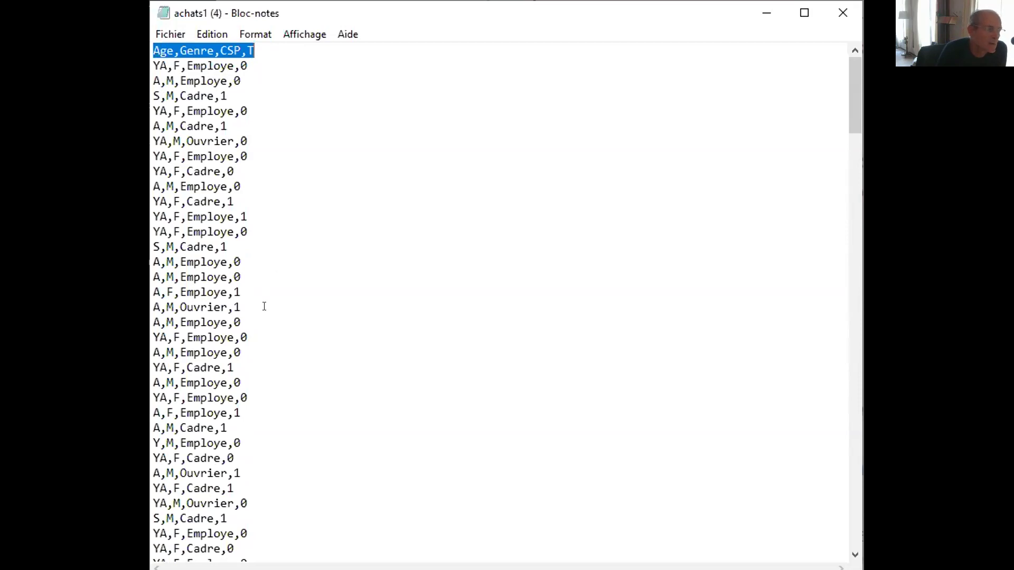
pyautogui.scroll(-1, 264, 305)
pyautogui.scroll(1, 264, 305)
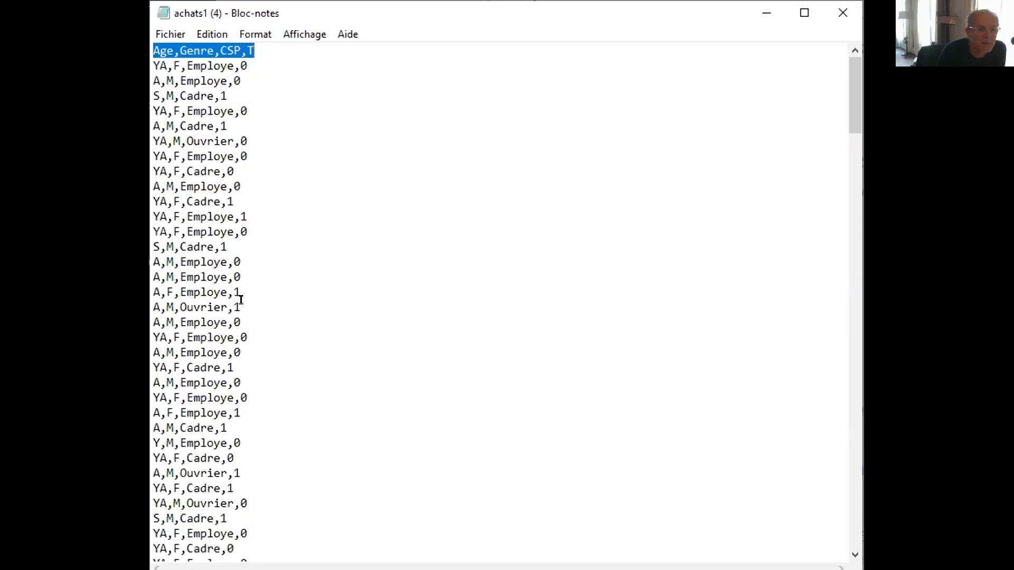
pyautogui.scroll(-5, 241, 296)
pyautogui.scroll(-15, 242, 305)
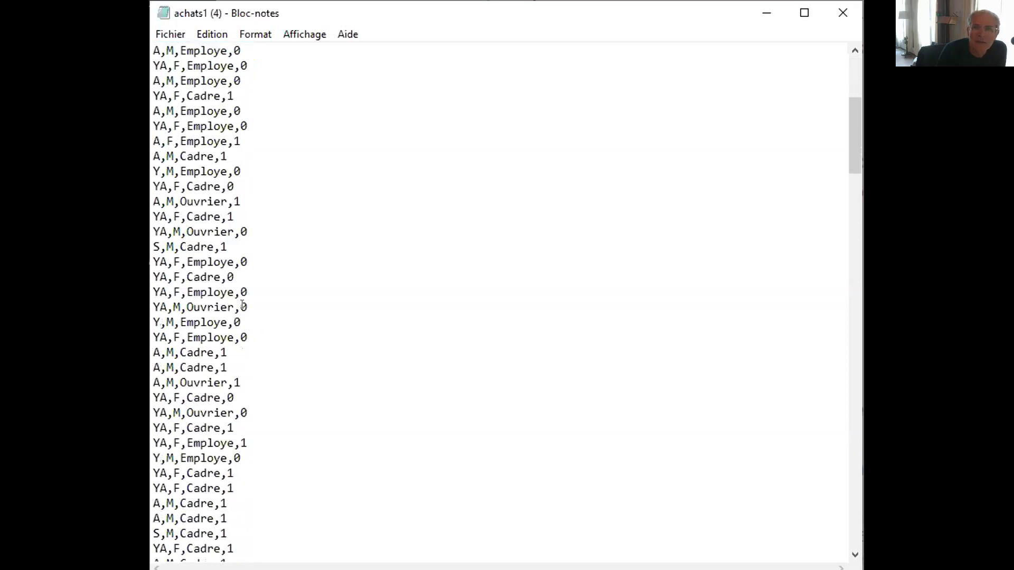
pyautogui.scroll(-4, 242, 305)
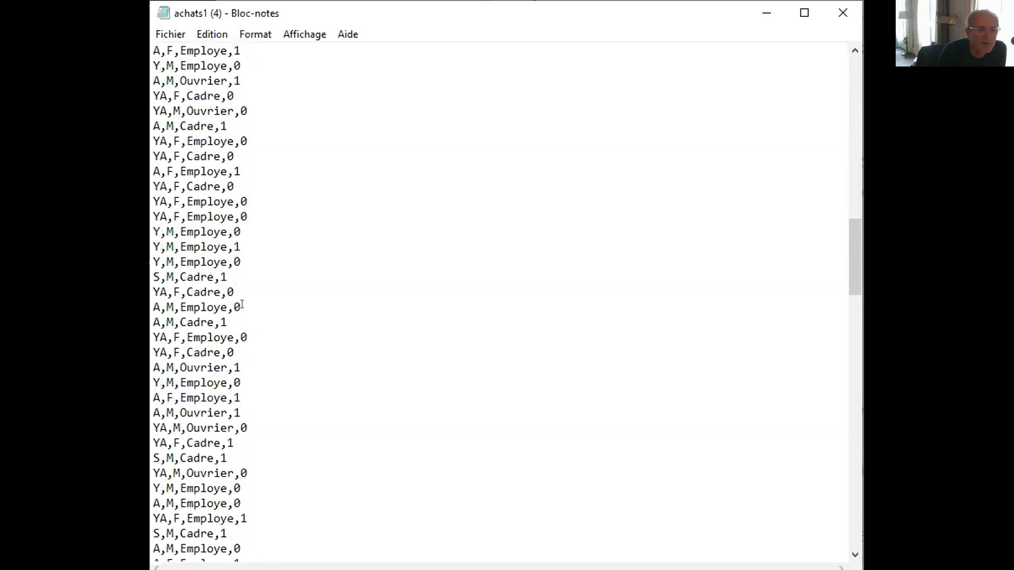
pyautogui.scroll(-4, 242, 305)
pyautogui.scroll(-6, 242, 304)
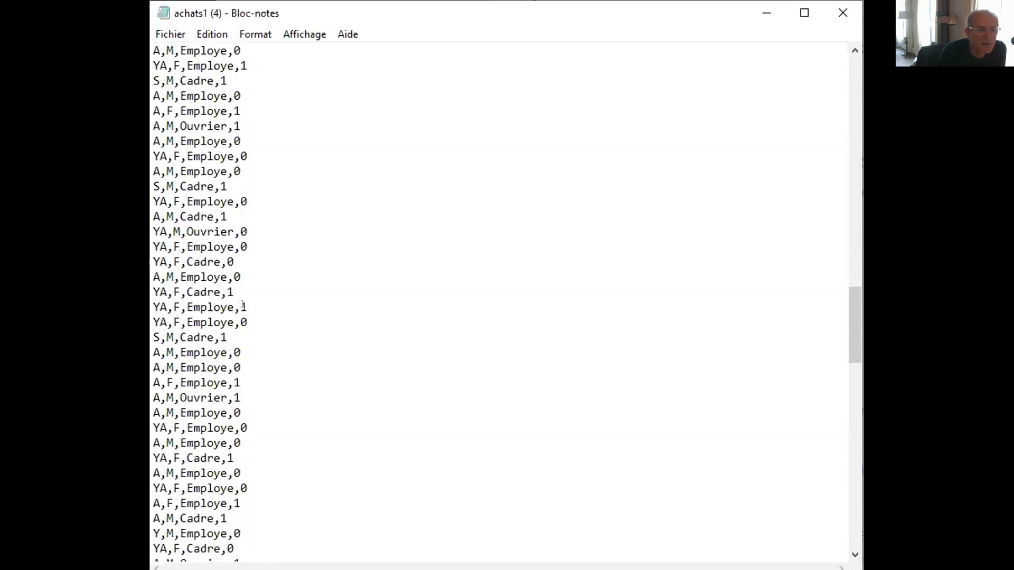
pyautogui.scroll(19, 243, 304)
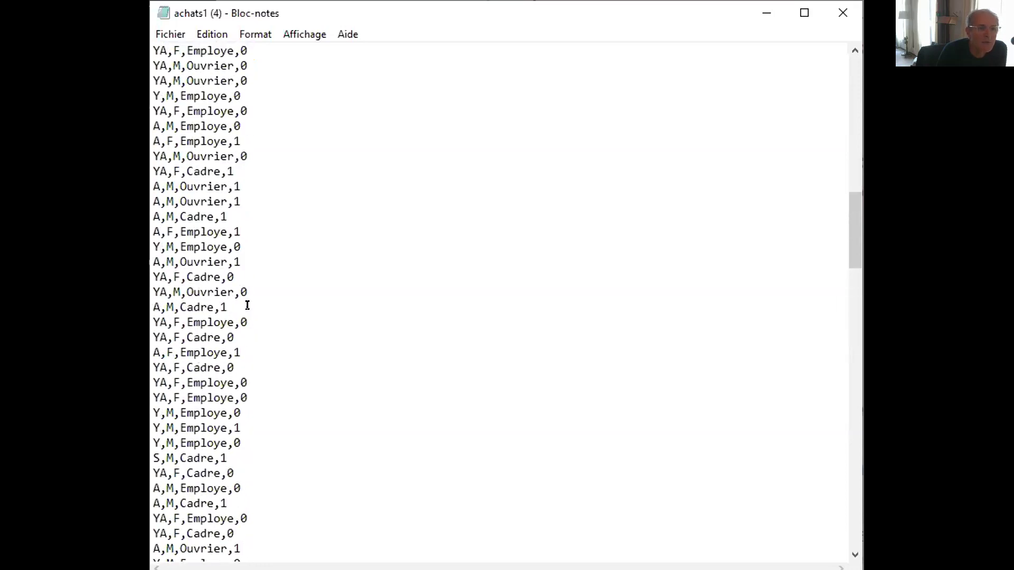
pyautogui.scroll(15, 247, 305)
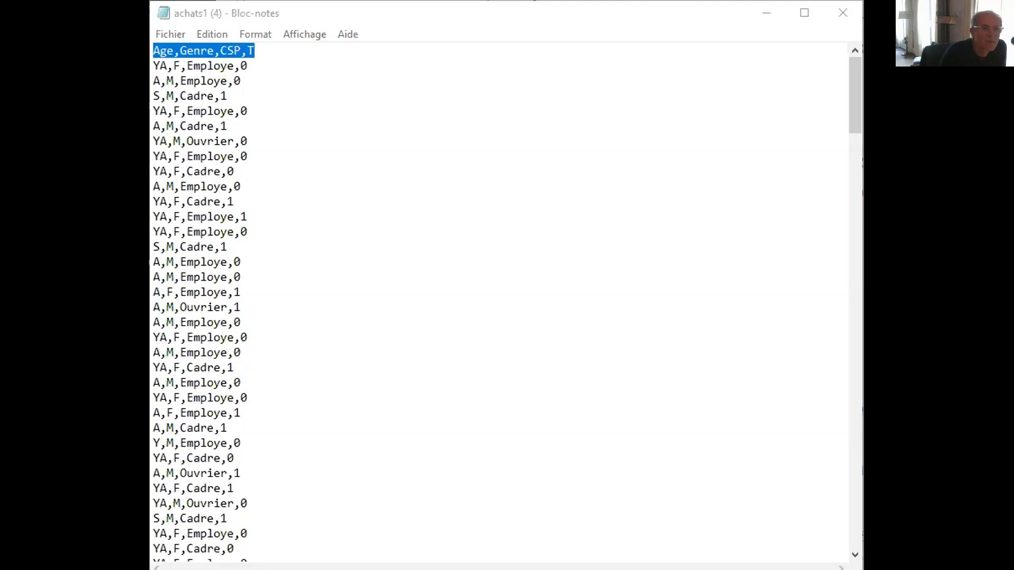
# Step: Switch to the Decision Tree Learning Applet and create a new dataset with the parameters Age,Genre,Csp,T
pyautogui.click(224, 129)
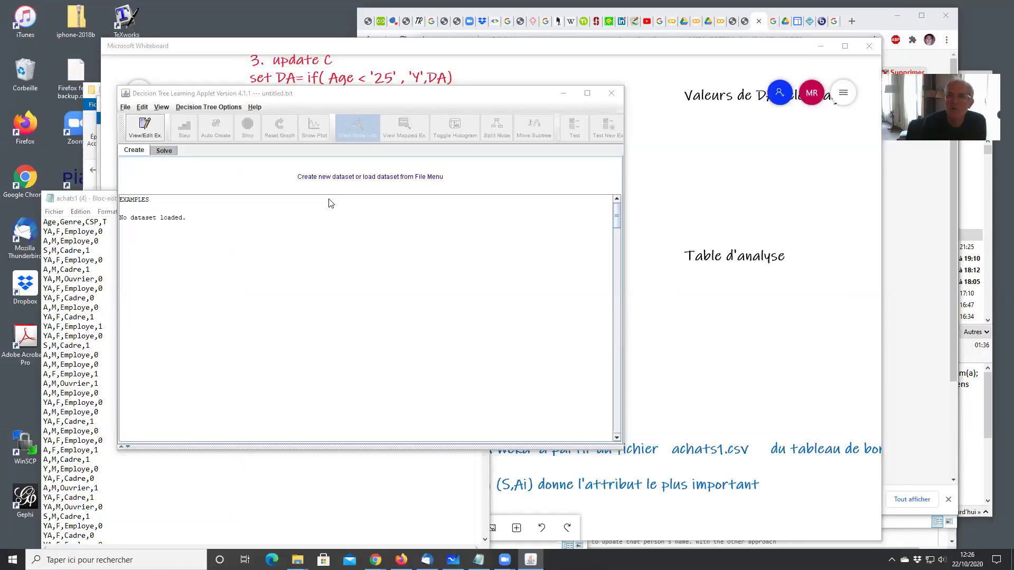
pyautogui.click(126, 107)
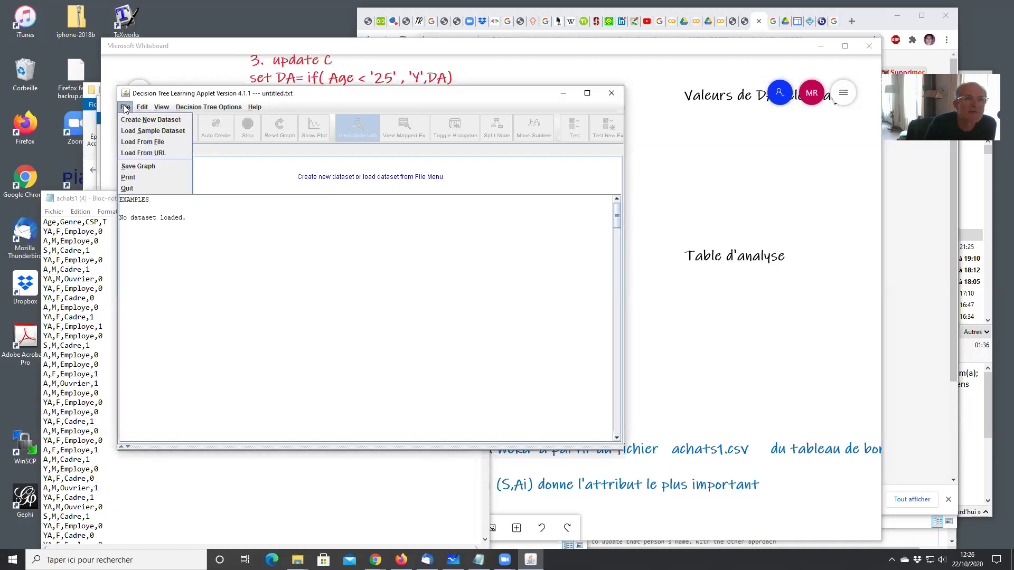
pyautogui.click(151, 121)
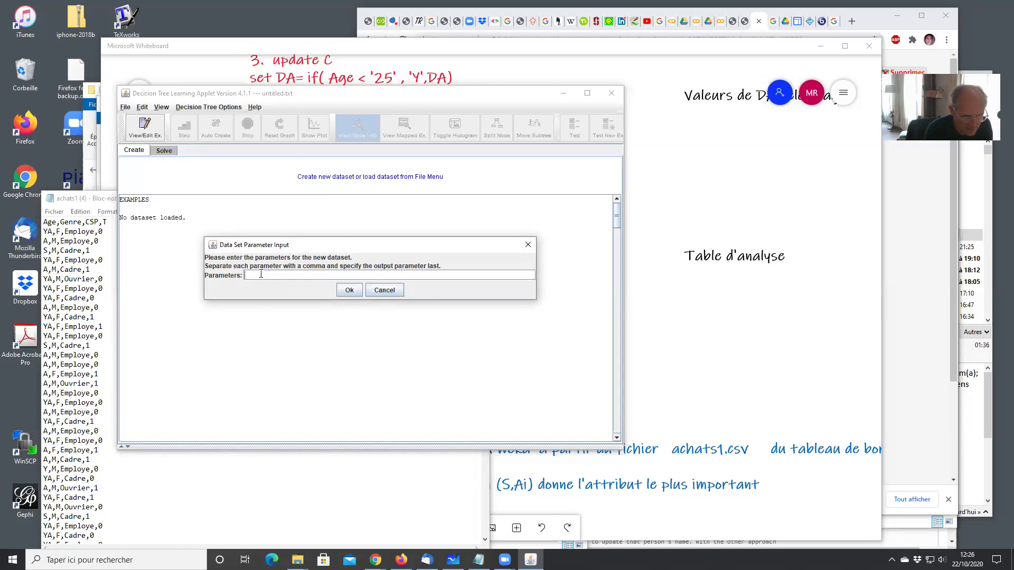
pyautogui.write('A')
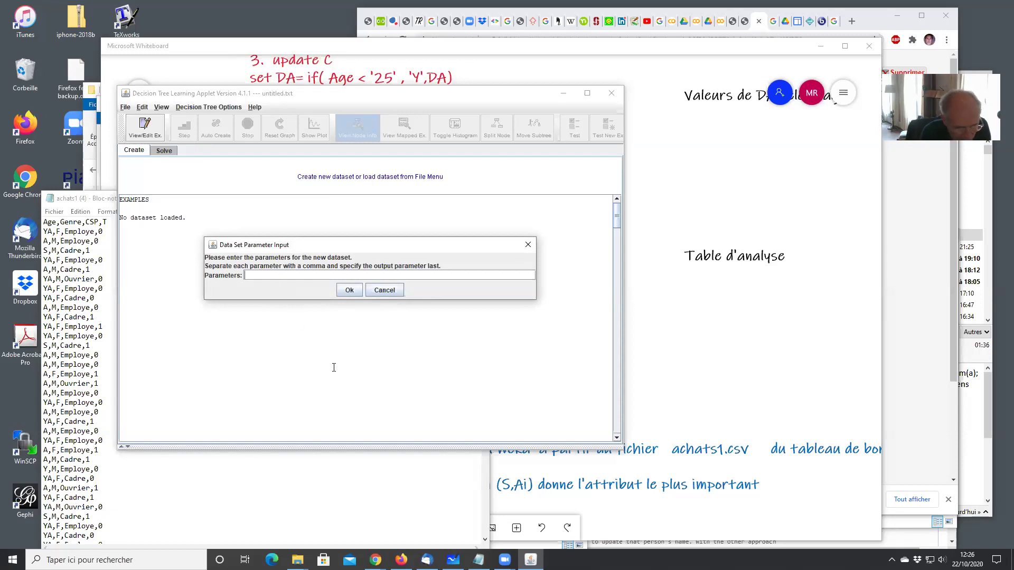
pyautogui.write('g')
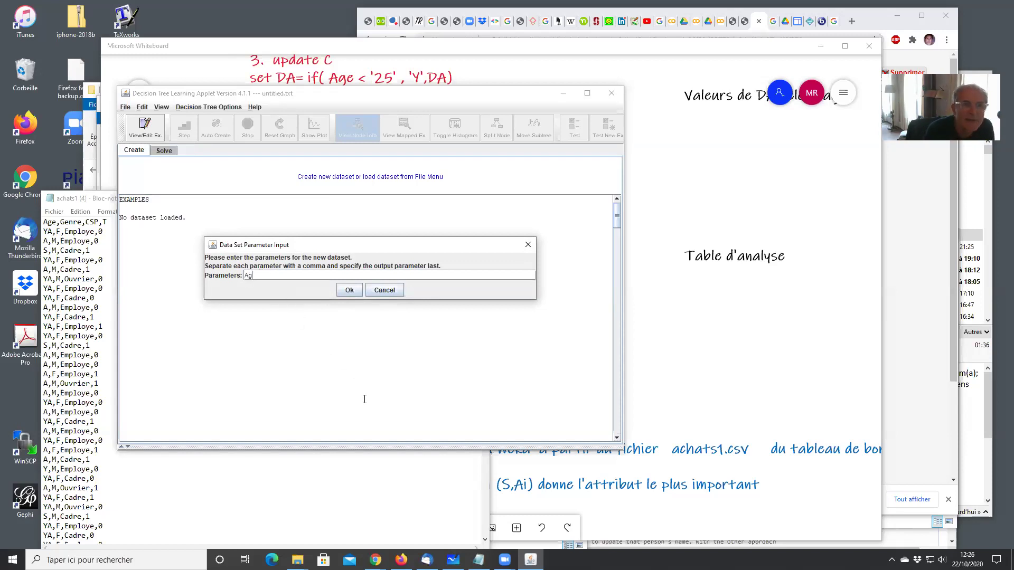
pyautogui.write('e,Genr')
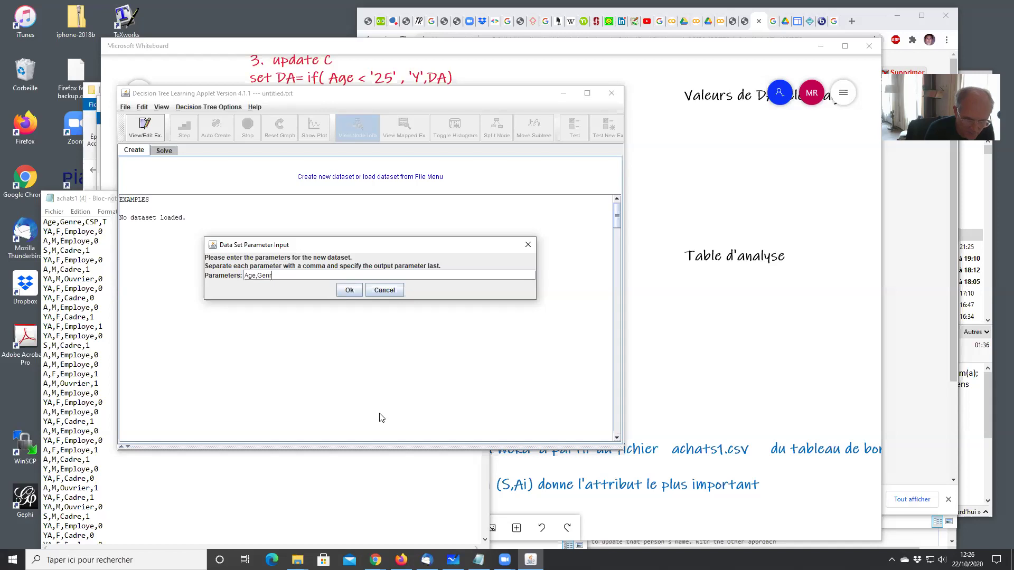
pyautogui.write('e,Csp,T')
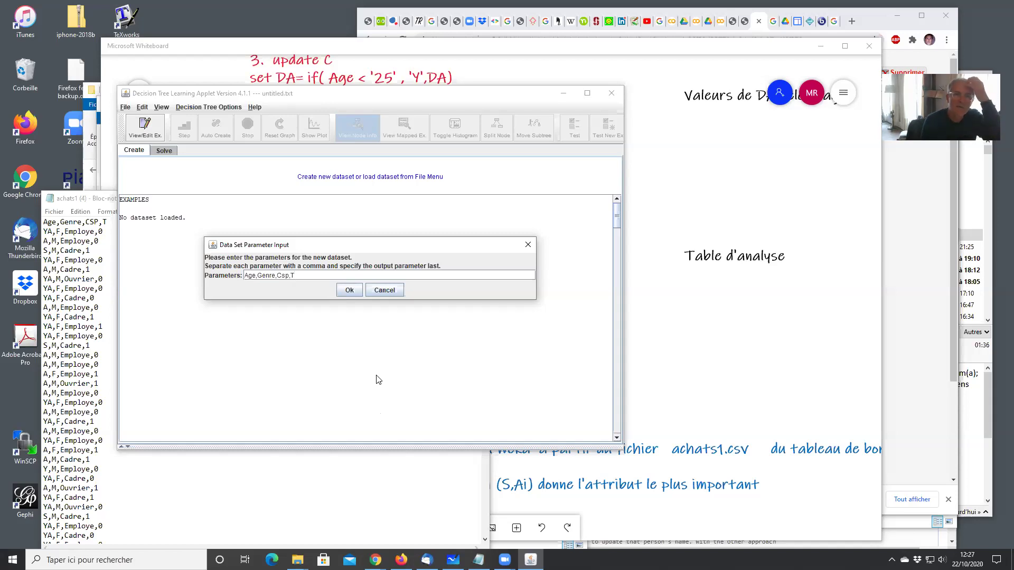
pyautogui.click(350, 289)
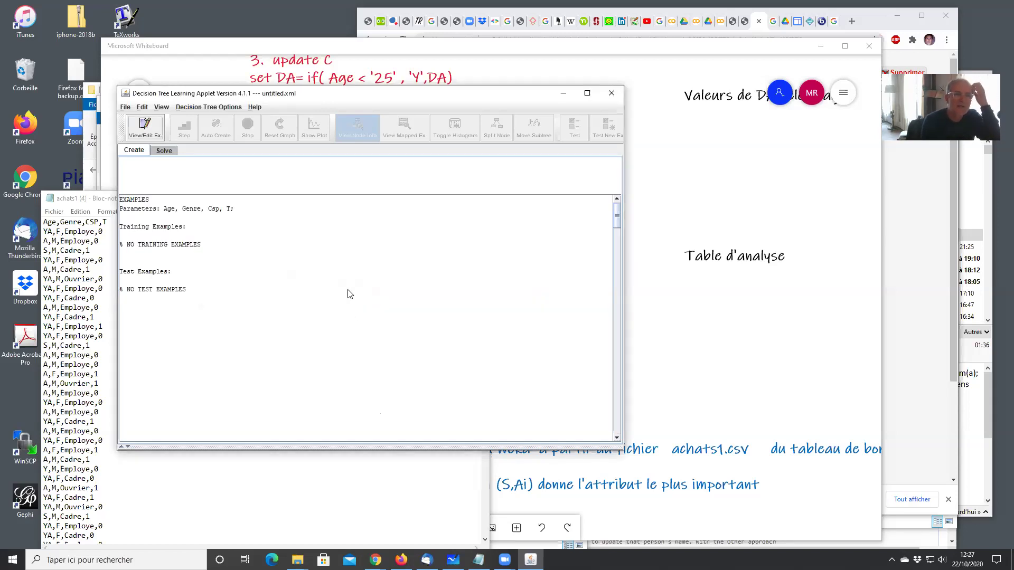
# Step: Load the file achats1 (4).csv from the Downloads folder into the new dataset
pyautogui.click(125, 108)
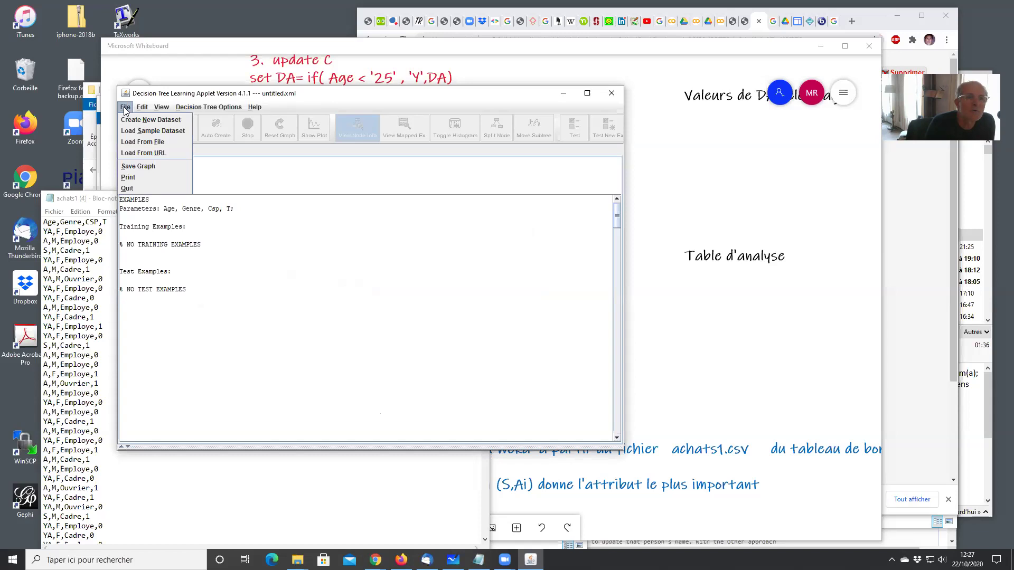
pyautogui.click(145, 145)
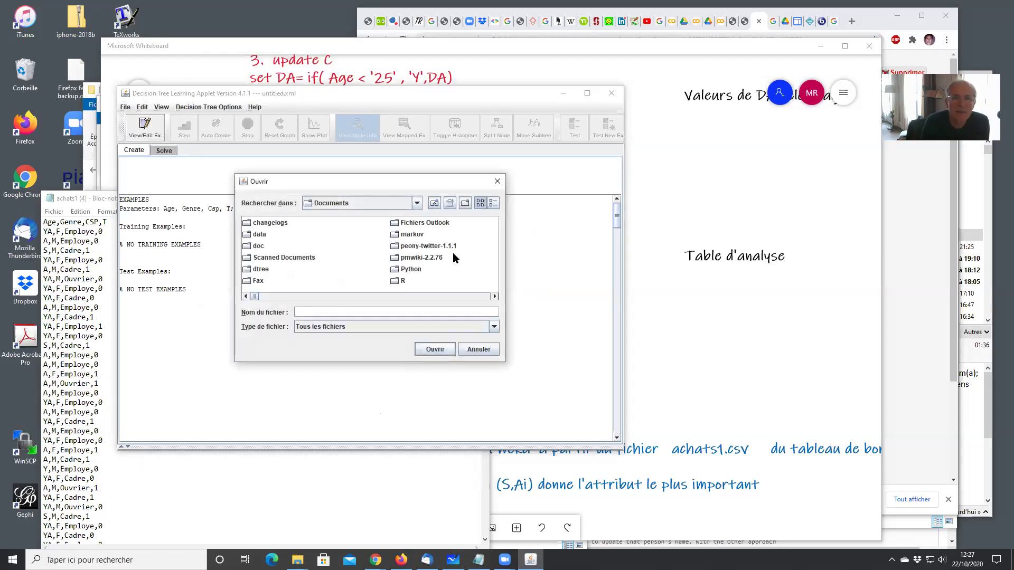
pyautogui.click(433, 204)
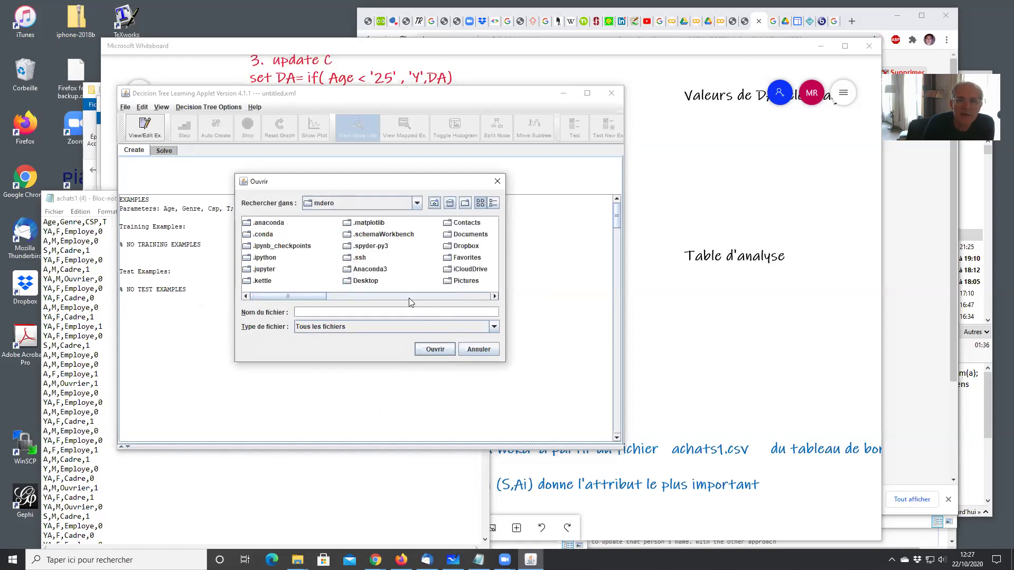
pyautogui.click(452, 295)
pyautogui.click(469, 236)
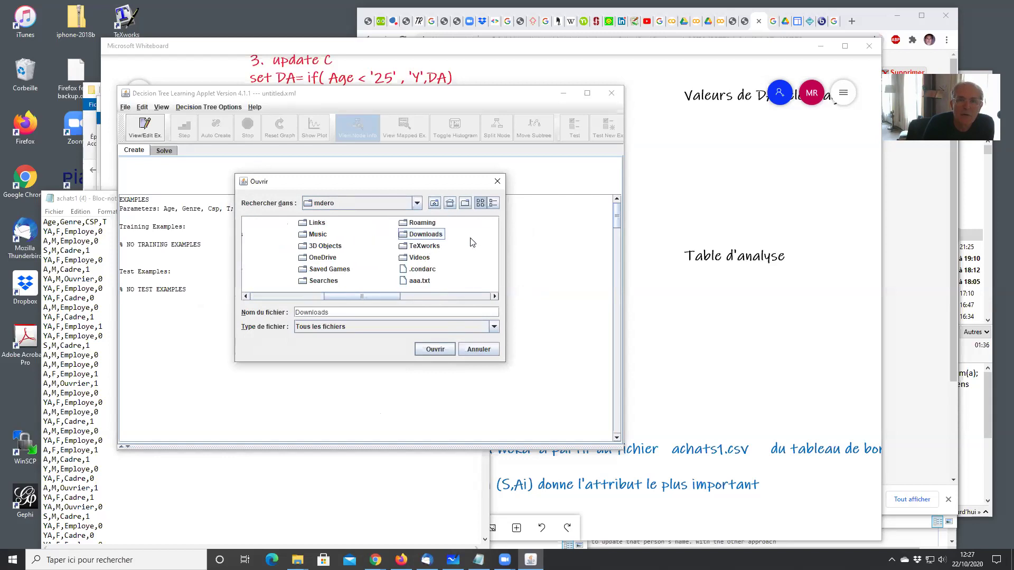
pyautogui.doubleClick(432, 236)
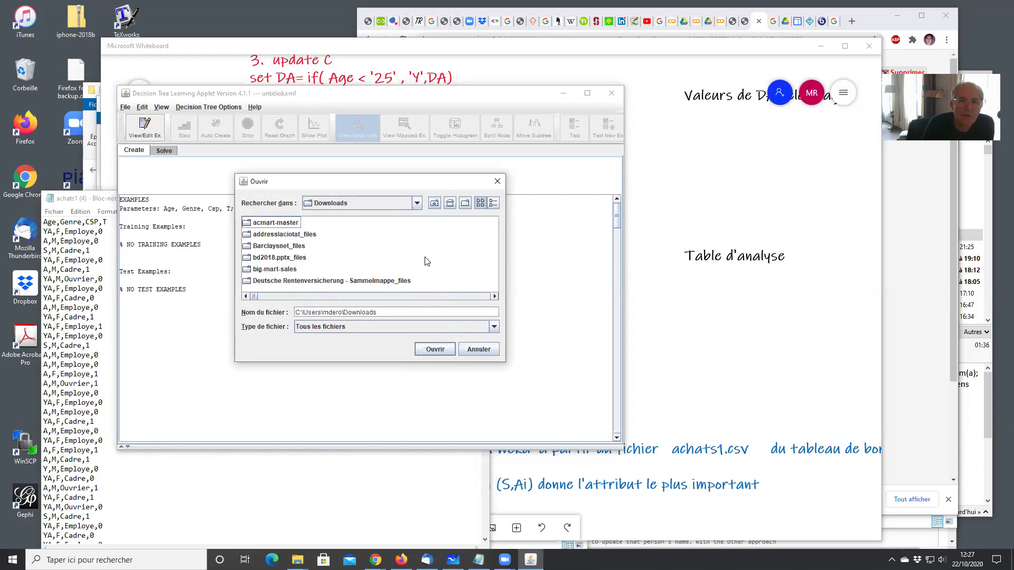
pyautogui.scroll(-6, 438, 278)
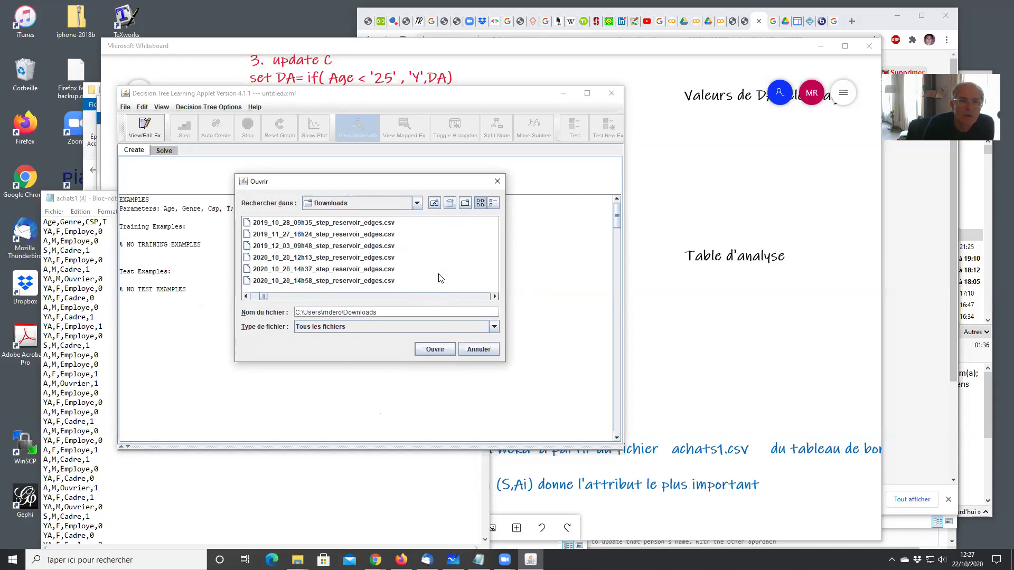
pyautogui.scroll(-1, 364, 275)
pyautogui.scroll(-1, 363, 276)
pyautogui.scroll(1, 363, 273)
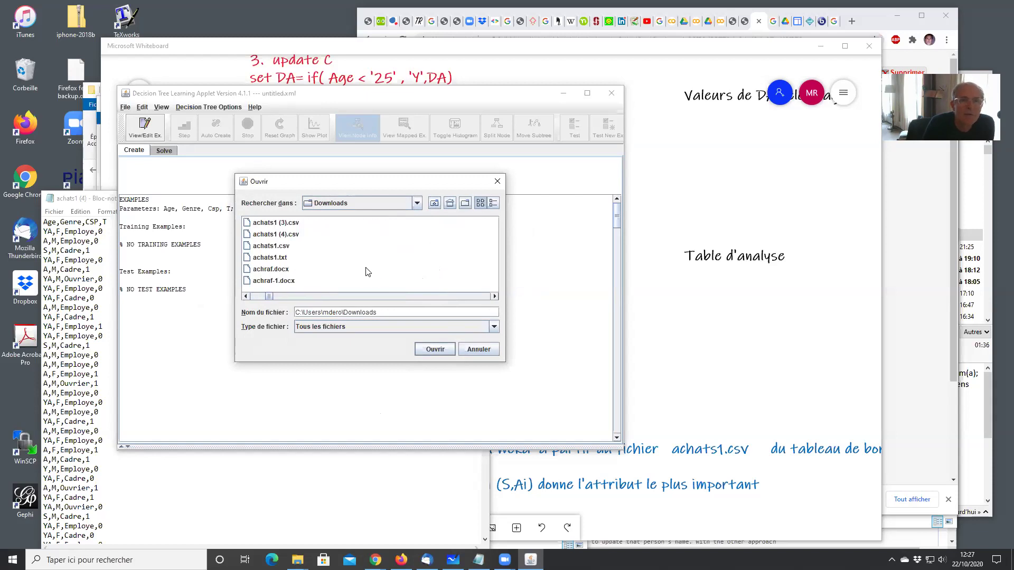
pyautogui.click(275, 235)
pyautogui.doubleClick(275, 235)
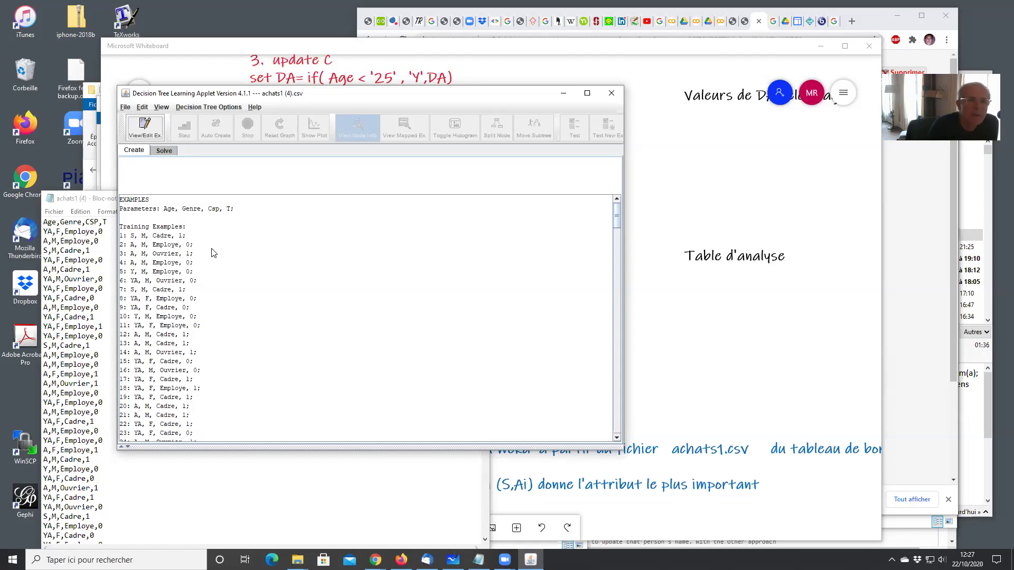
# Step: Review how the loaded records are divided between training examples and test examples
pyautogui.click(145, 130)
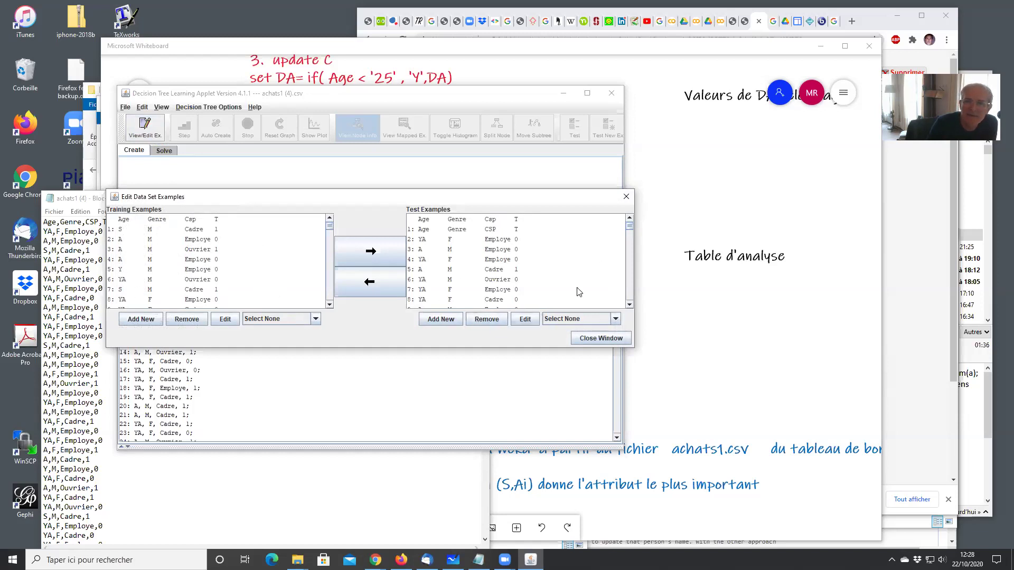
pyautogui.click(601, 338)
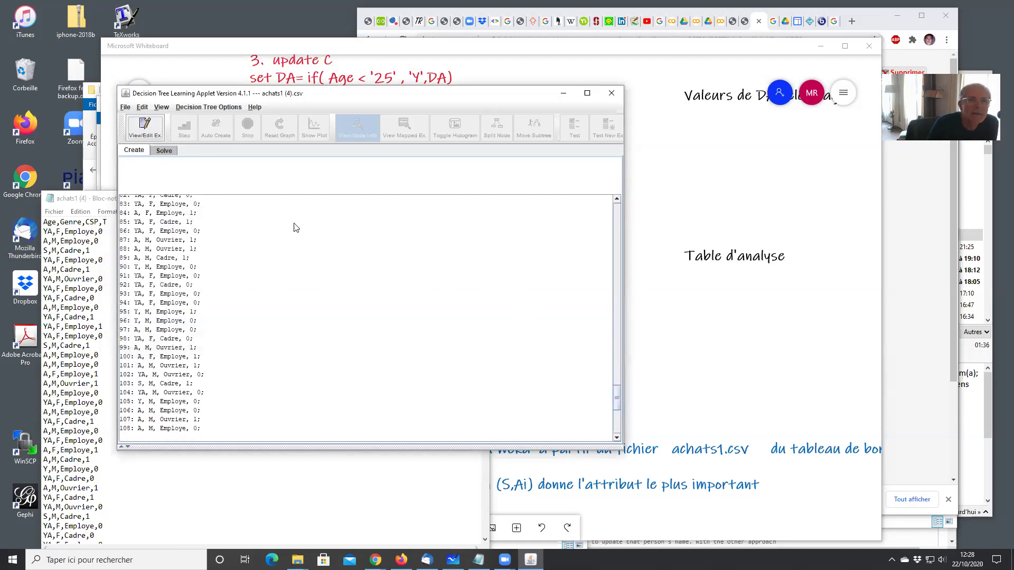
pyautogui.click(191, 107)
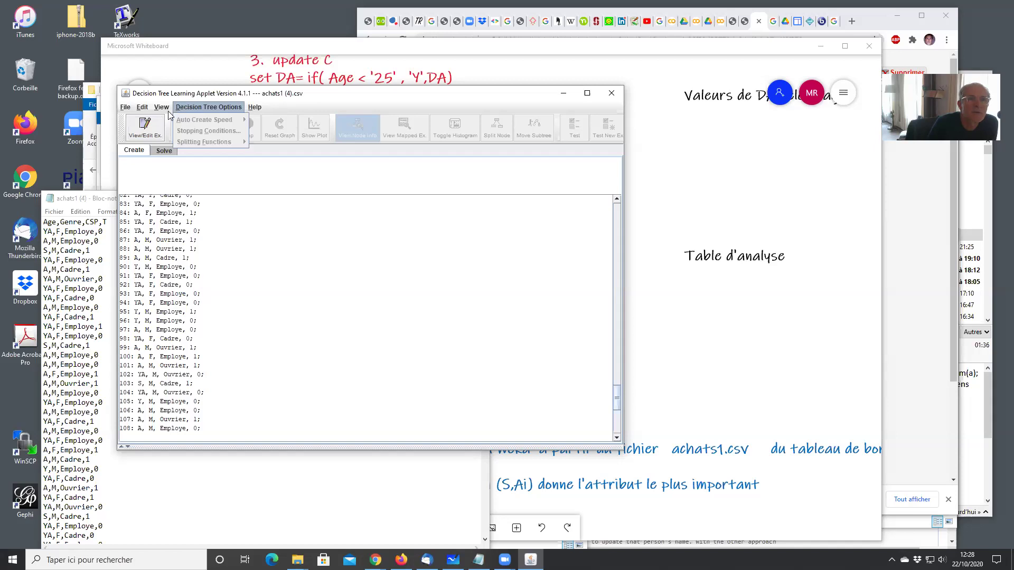
pyautogui.moveTo(167, 110)
pyautogui.click(138, 175)
# Step: Switch to Solve mode and set the decision tree's splitting function to Information Gain
pyautogui.click(164, 150)
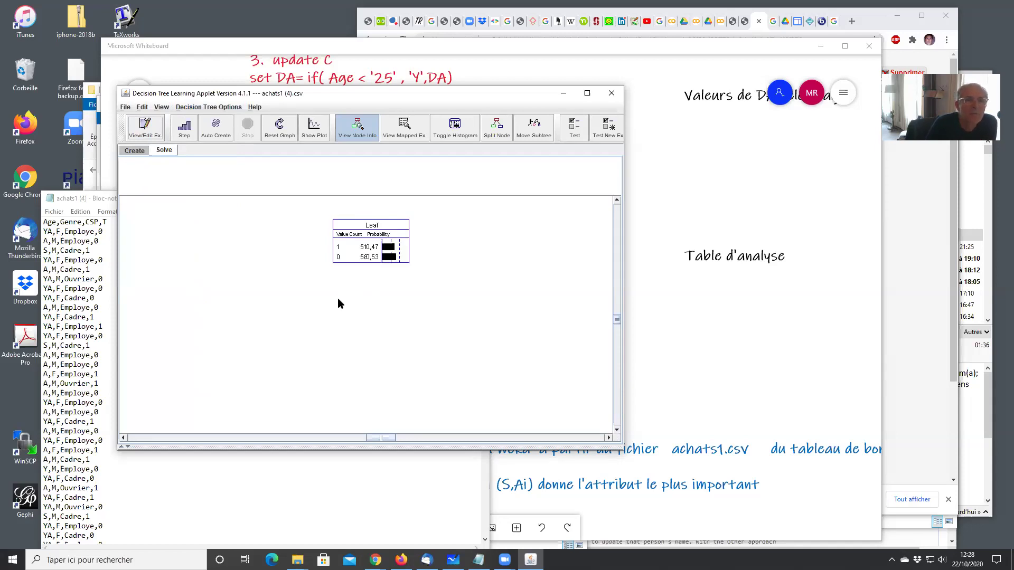
pyautogui.click(185, 107)
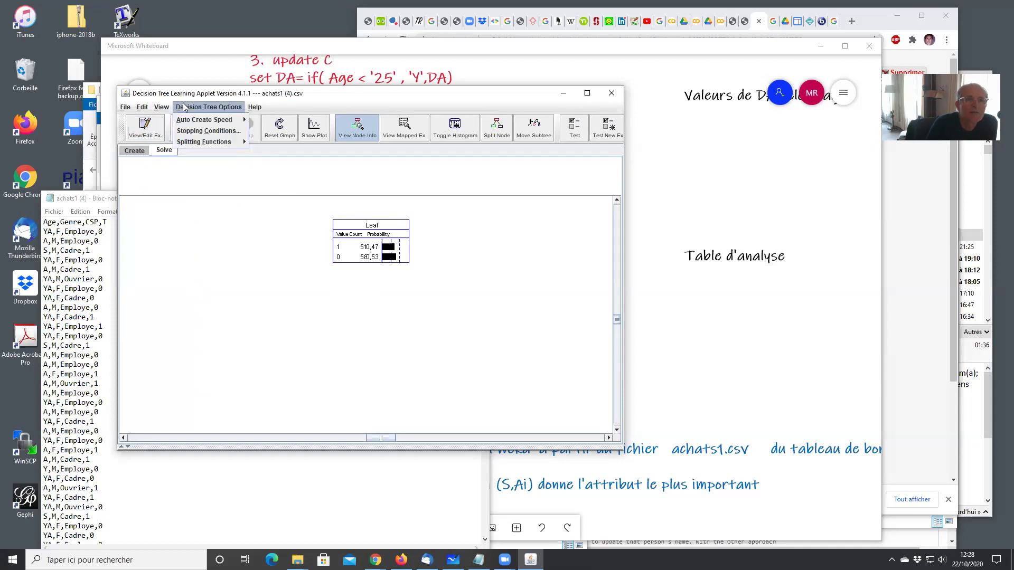
pyautogui.moveTo(212, 140)
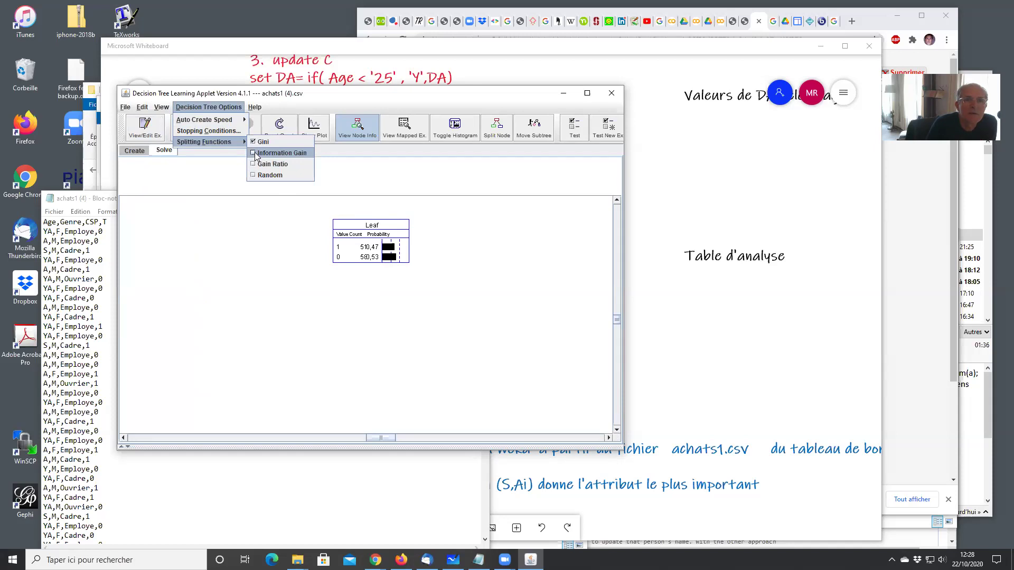
pyautogui.click(254, 152)
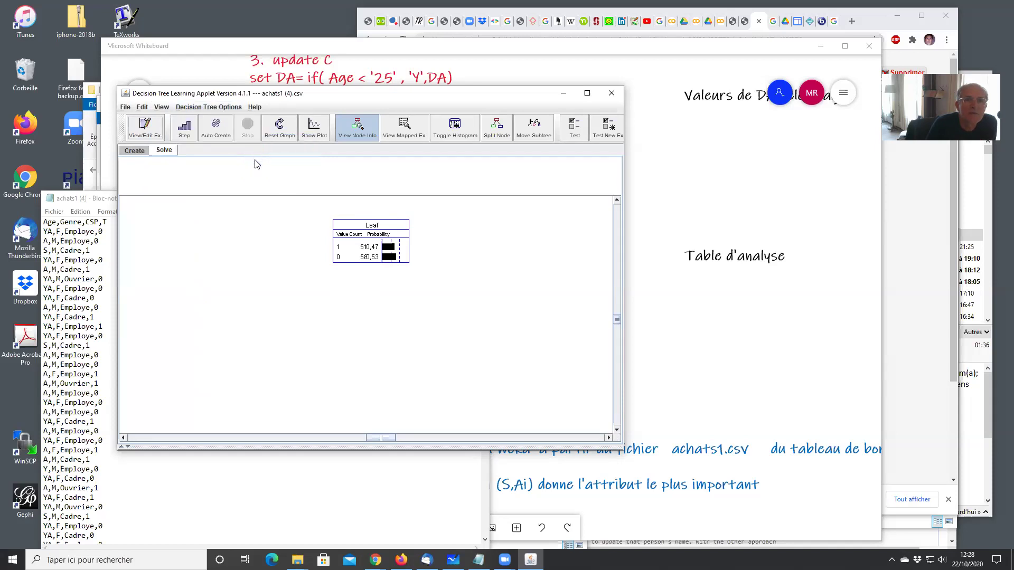
# Step: Inspect the Information Gain, Gain Ratio and Gini values for splitting the root node, without applying a split
pyautogui.click(357, 256)
pyautogui.rightClick(358, 251)
pyautogui.click(377, 301)
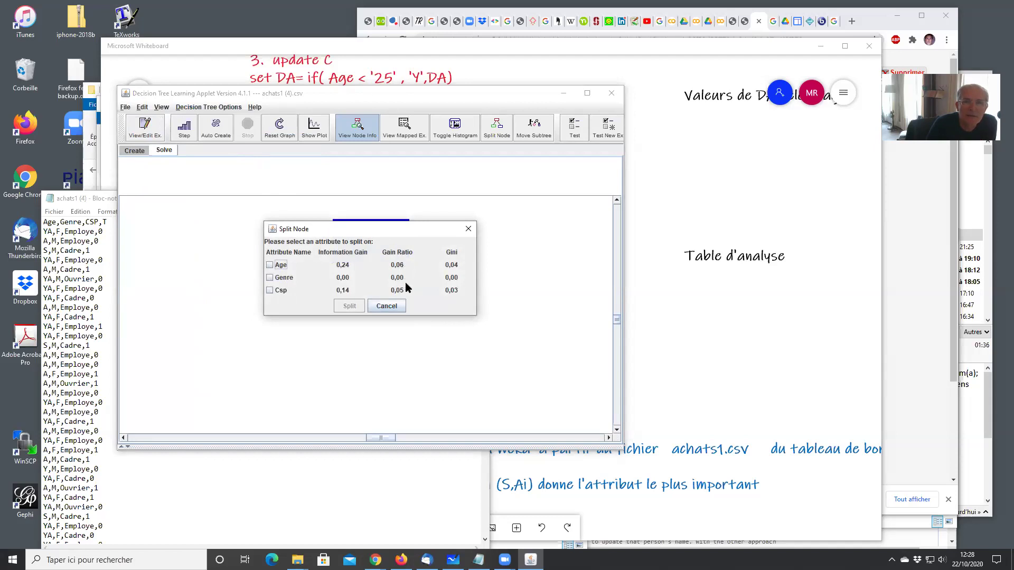
pyautogui.click(397, 310)
# Step: Expand the tree by one step from the root and spread its four leaf nodes apart
pyautogui.click(185, 128)
pyautogui.moveTo(253, 296); pyautogui.dragTo(239, 304)
pyautogui.moveTo(332, 298); pyautogui.dragTo(316, 337)
pyautogui.moveTo(401, 301); pyautogui.dragTo(401, 357)
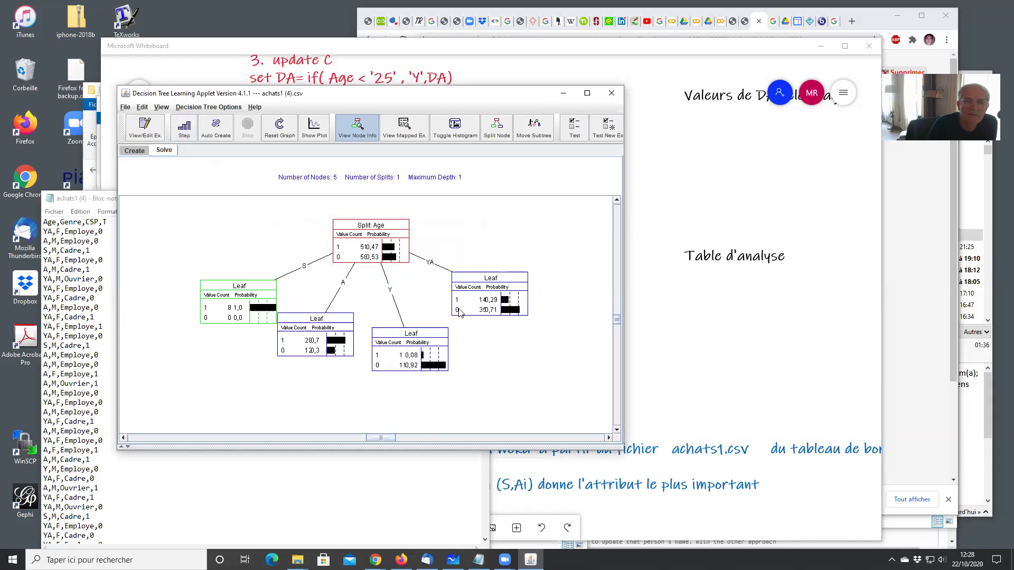
pyautogui.moveTo(490, 289); pyautogui.dragTo(509, 320)
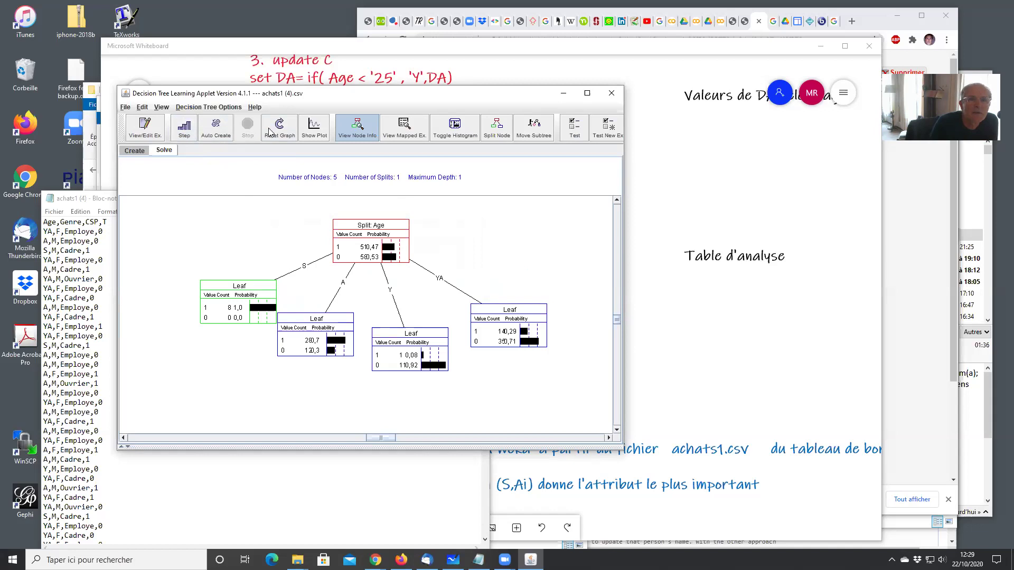
# Step: Reset the graph and auto-create the complete decision tree
pyautogui.click(283, 127)
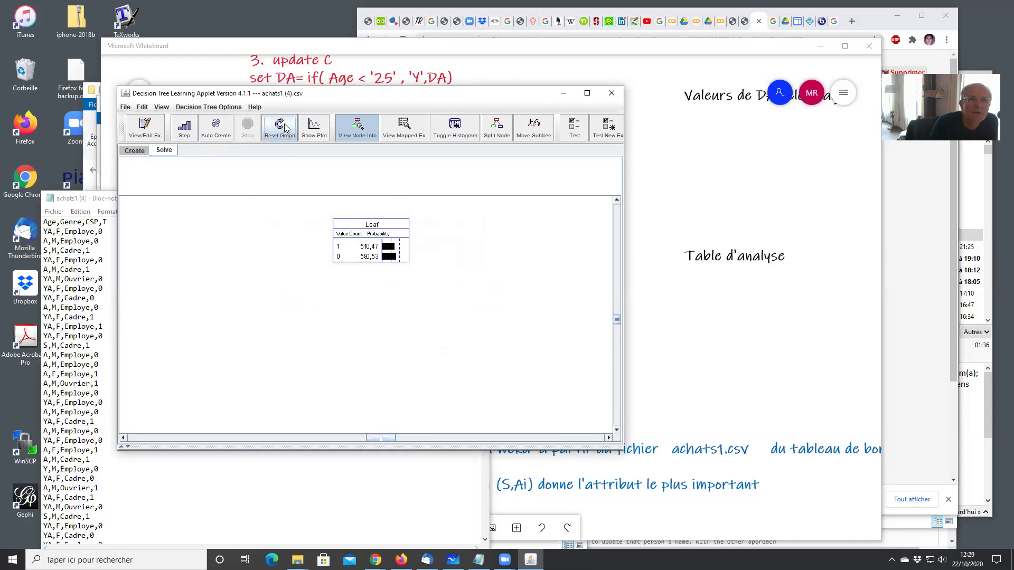
pyautogui.click(217, 129)
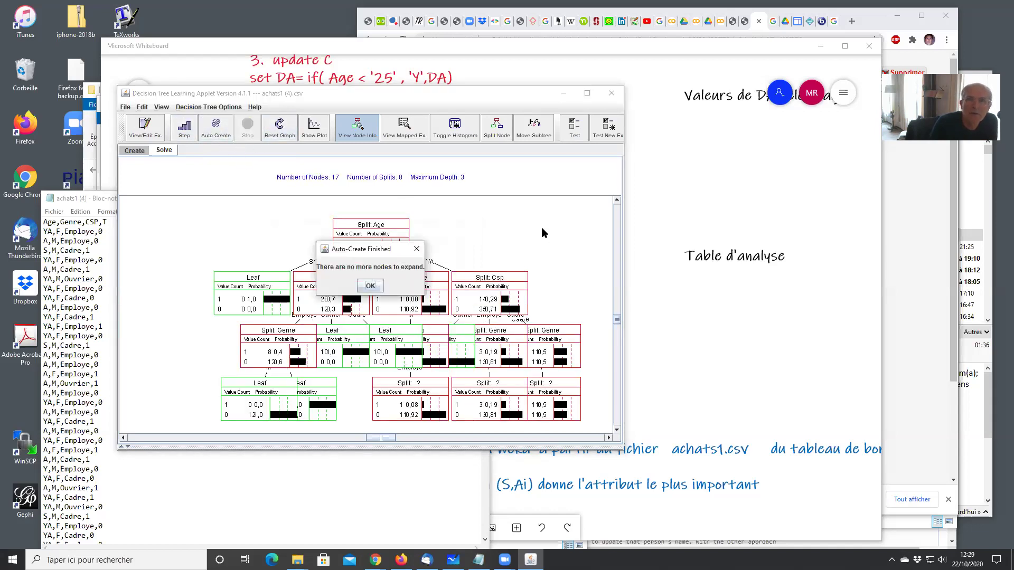
pyautogui.click(370, 286)
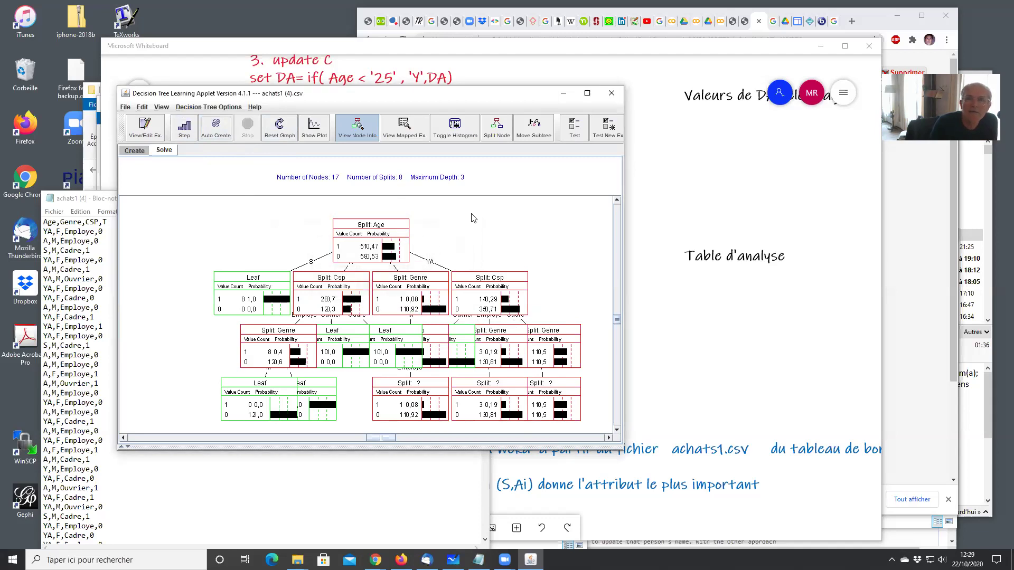
# Step: Test the tree on the test examples, examine the prediction results, and review the training and test example lists again
pyautogui.click(574, 129)
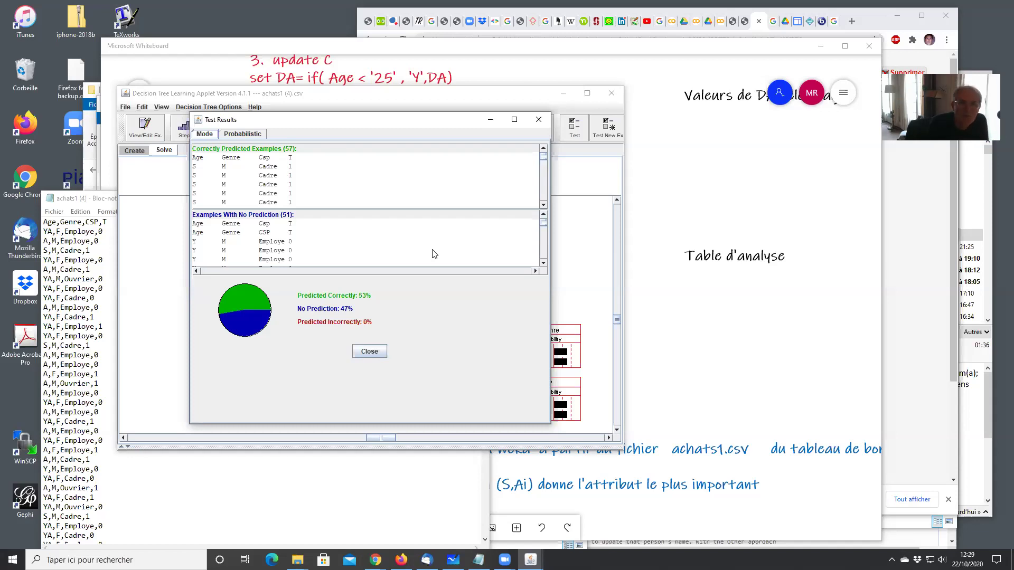
pyautogui.click(379, 351)
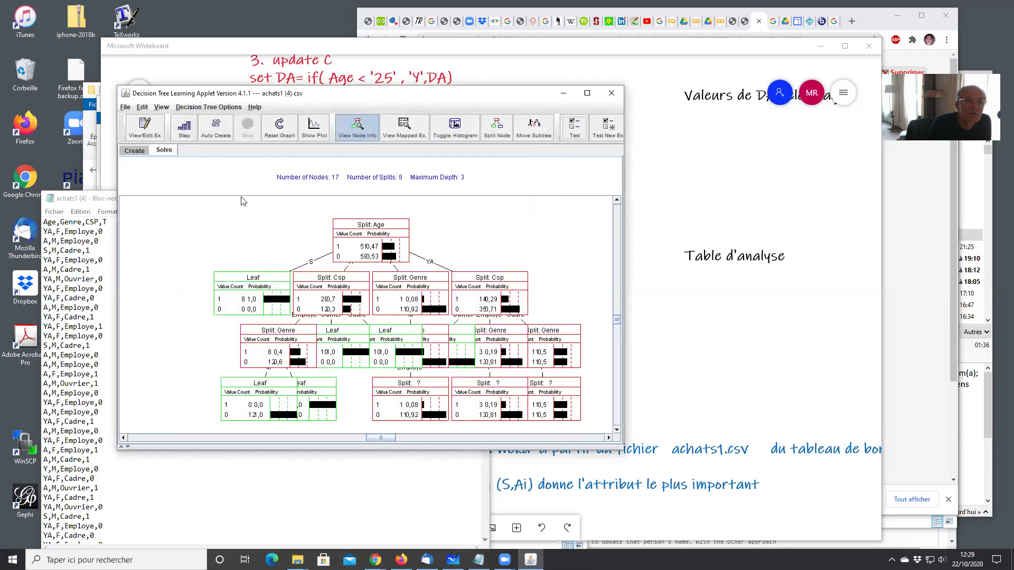
pyautogui.click(144, 126)
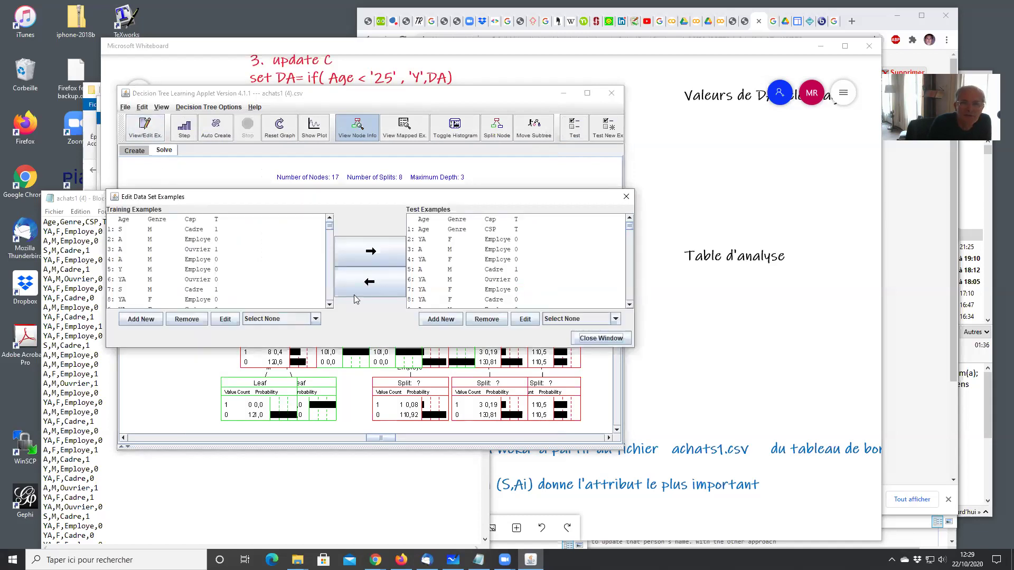
pyautogui.click(600, 338)
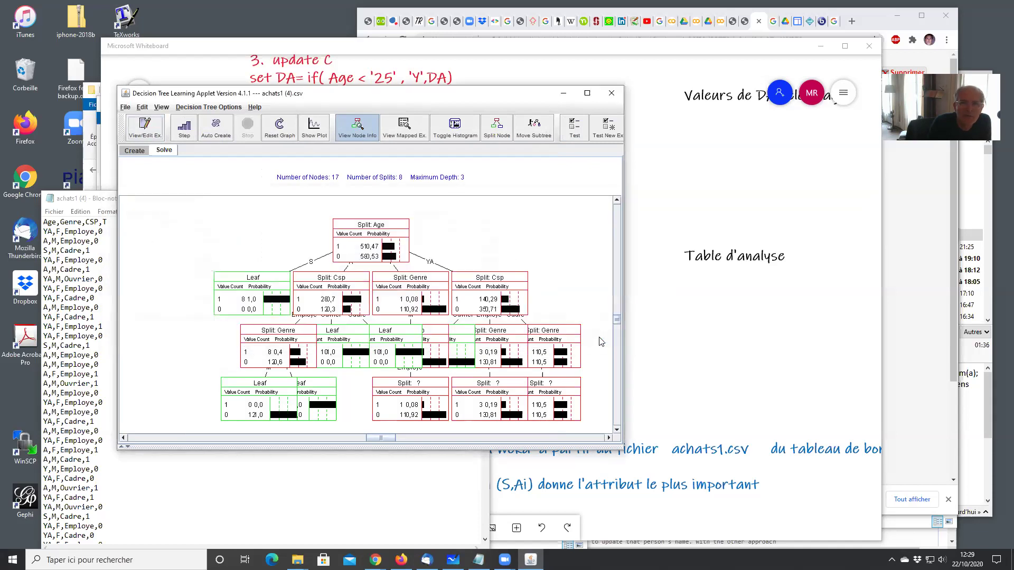
# Step: Load the dataset file achats1 (3).csv from the Downloads folder over the current dataset
pyautogui.click(125, 108)
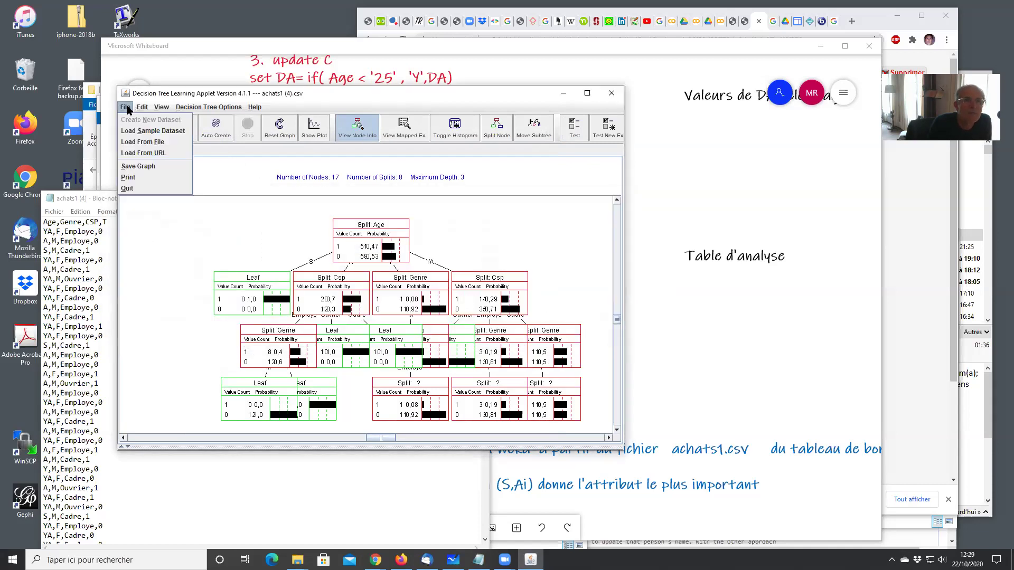
pyautogui.click(141, 143)
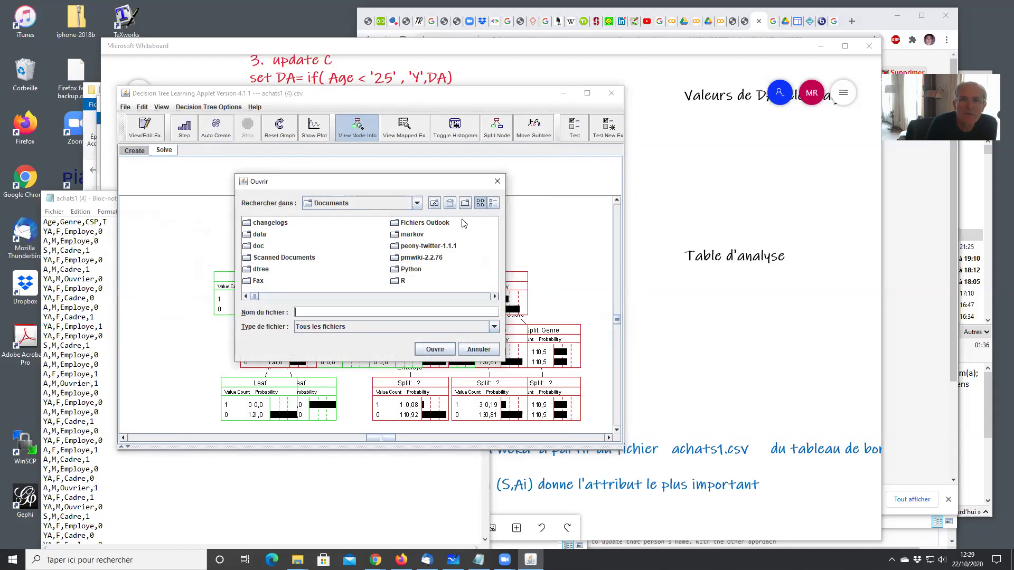
pyautogui.click(434, 204)
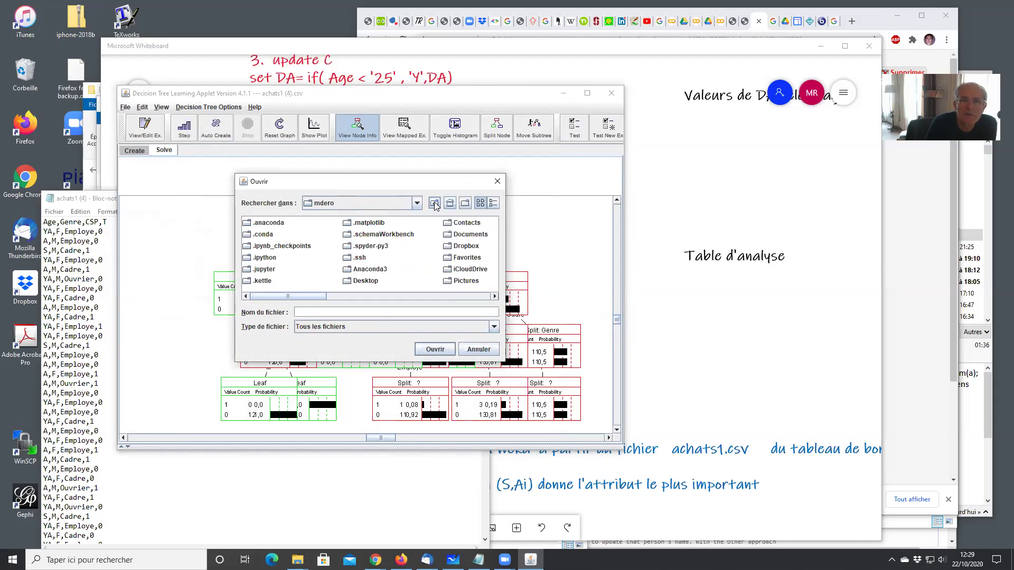
pyautogui.click(445, 296)
pyautogui.click(464, 238)
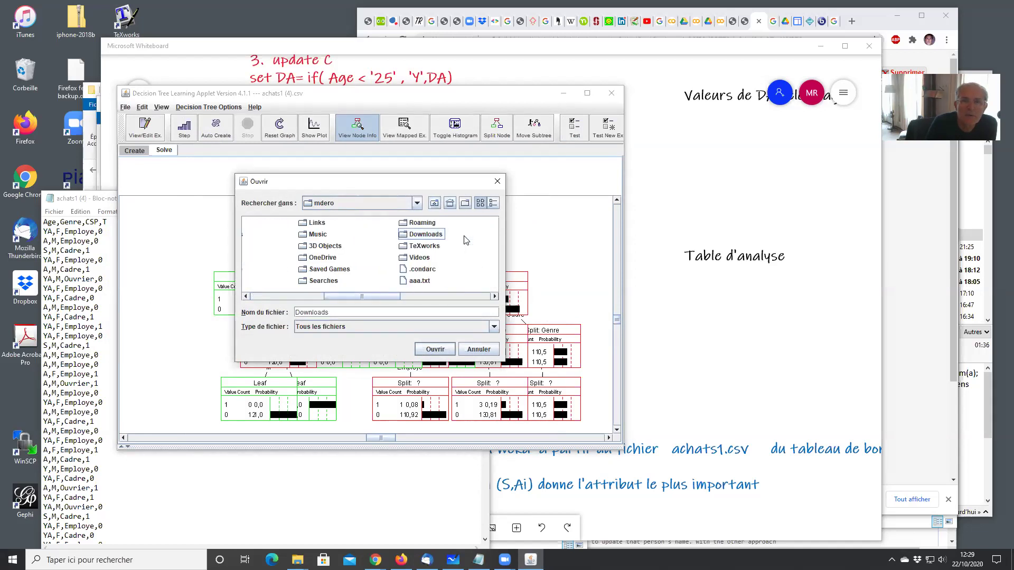
pyautogui.doubleClick(440, 236)
pyautogui.scroll(-5, 437, 261)
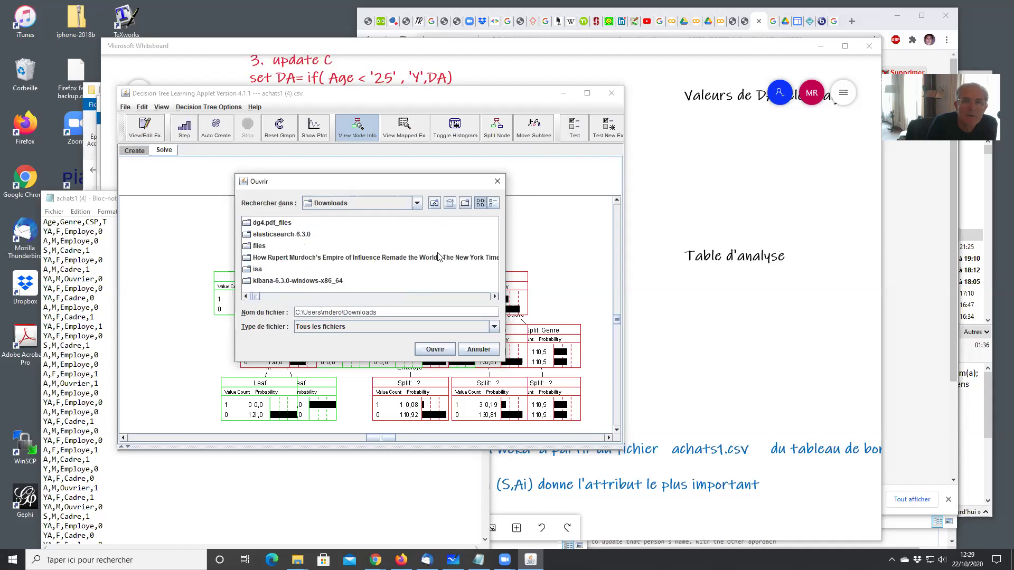
pyautogui.scroll(-5, 415, 265)
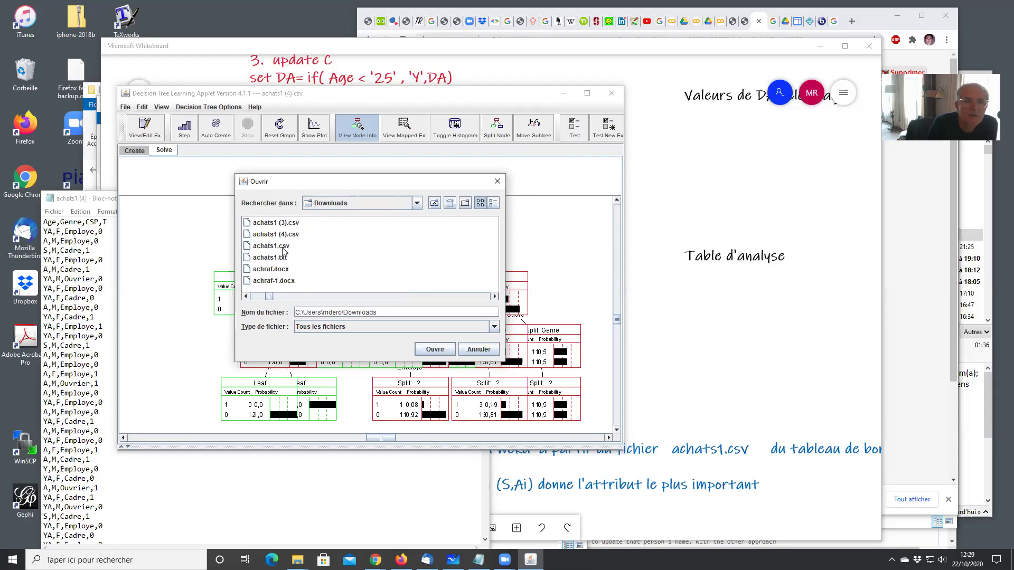
pyautogui.doubleClick(272, 227)
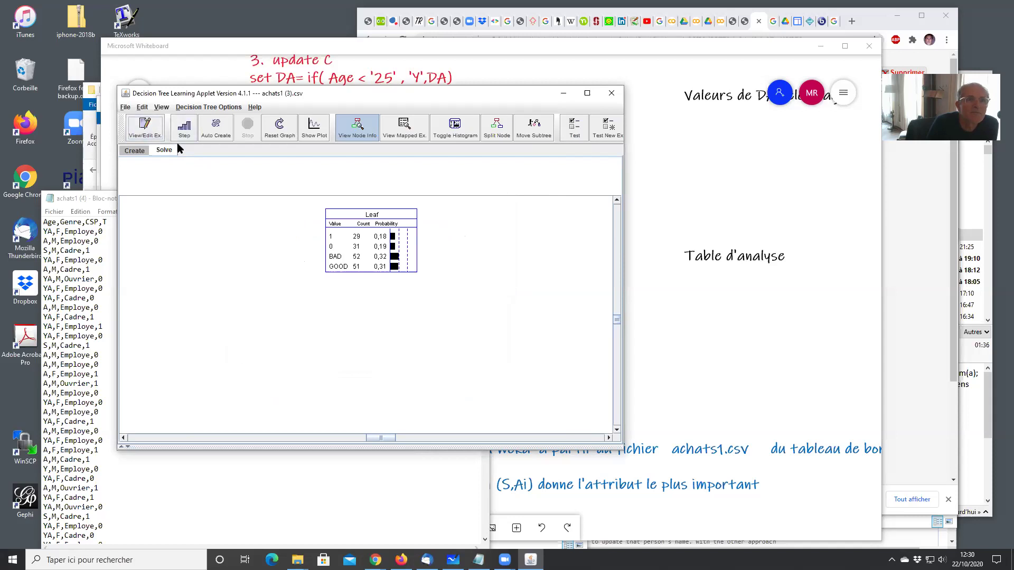
# Step: Review the training and test example lists and the root leaf's class values for the loaded dataset
pyautogui.click(152, 132)
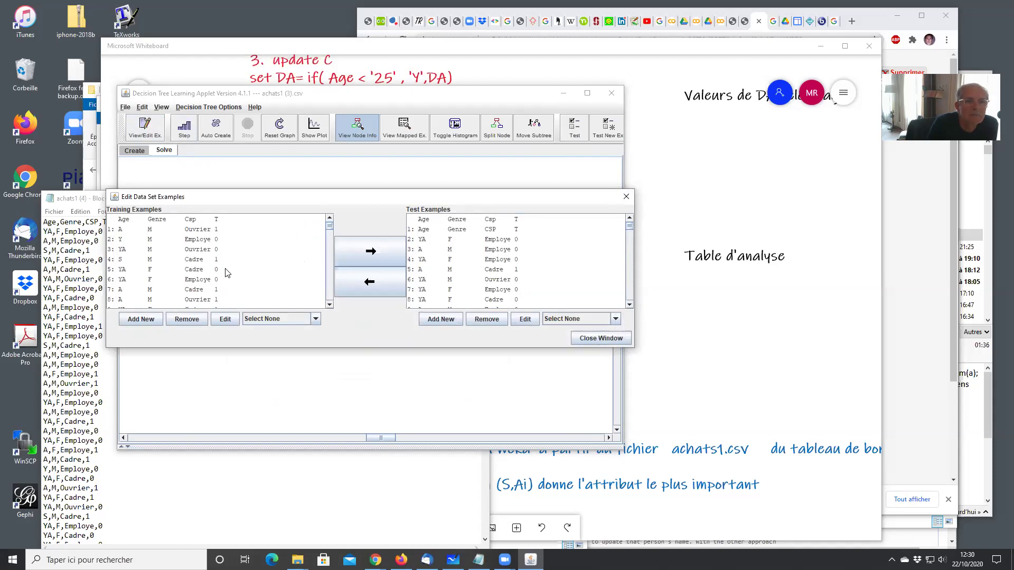
pyautogui.click(607, 340)
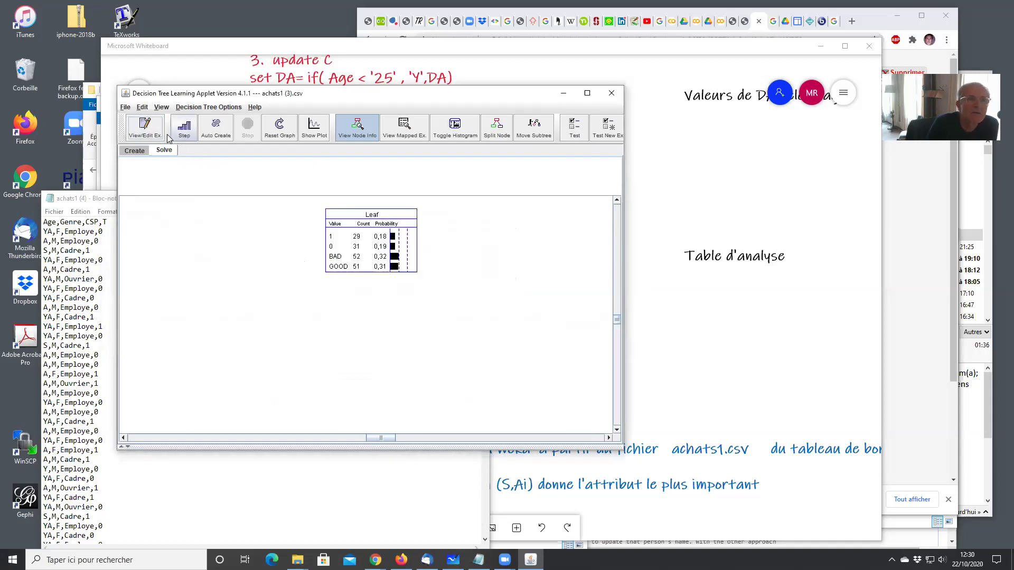
pyautogui.click(150, 131)
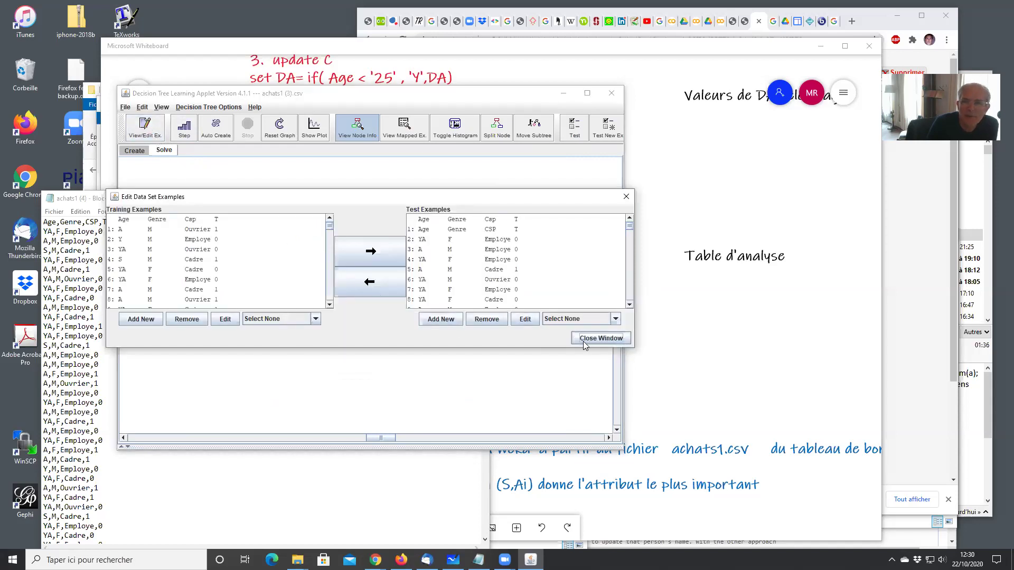
pyautogui.click(597, 341)
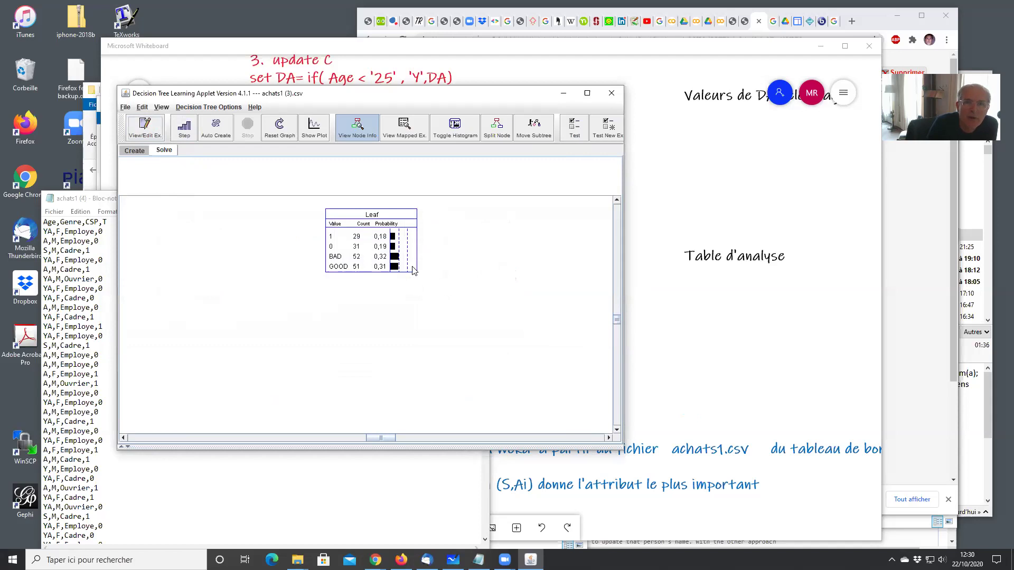
pyautogui.click(345, 253)
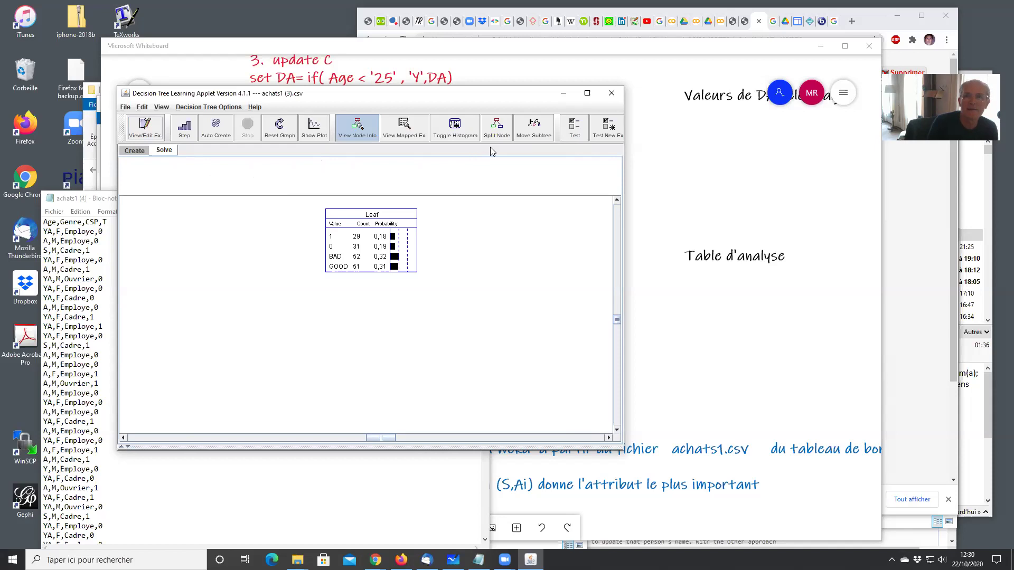
# Step: Quit the Decision Tree Learning Applet and relaunch it by searching Windows for dTree.exe
pyautogui.click(125, 107)
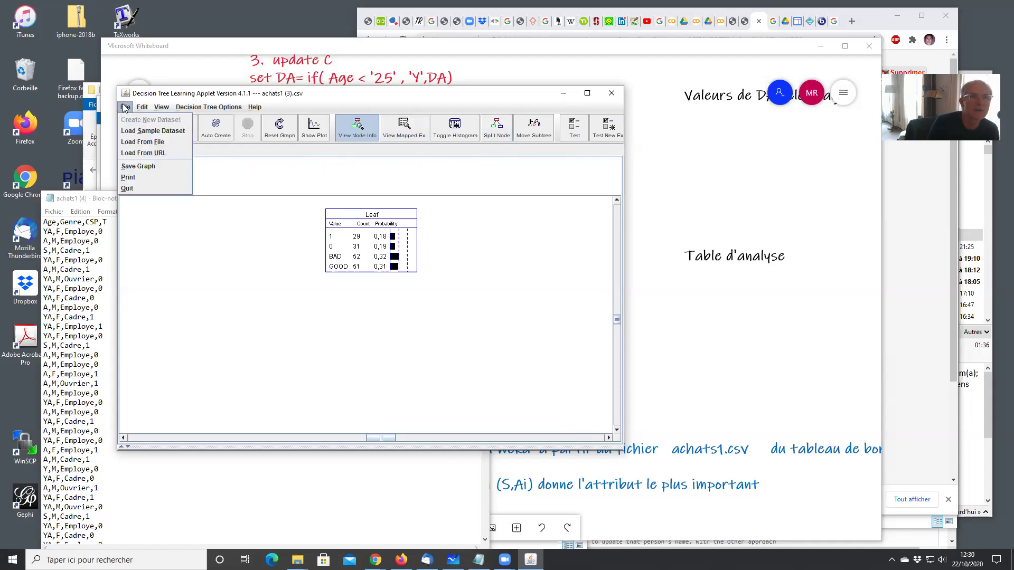
pyautogui.click(137, 188)
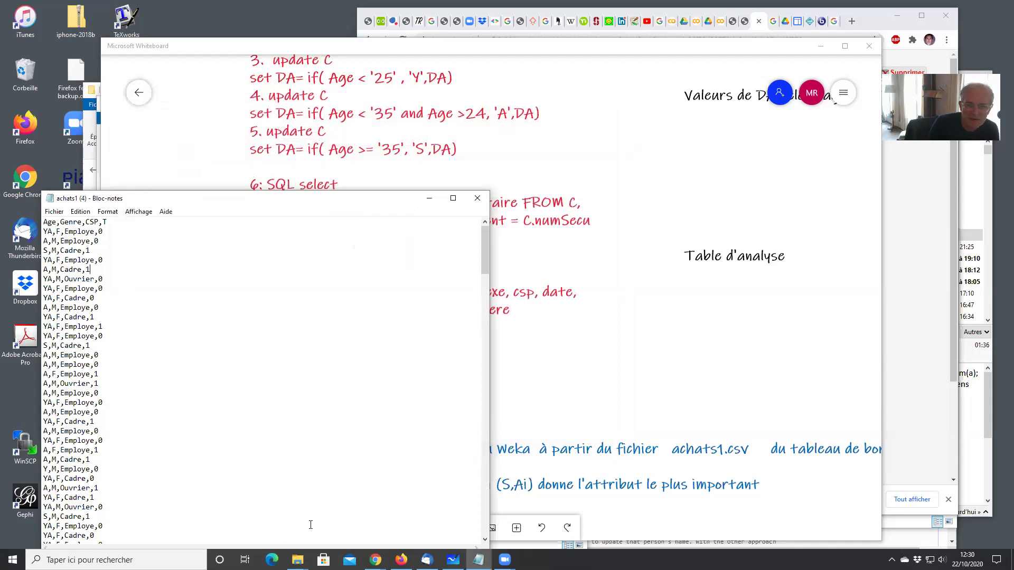
pyautogui.click(105, 560)
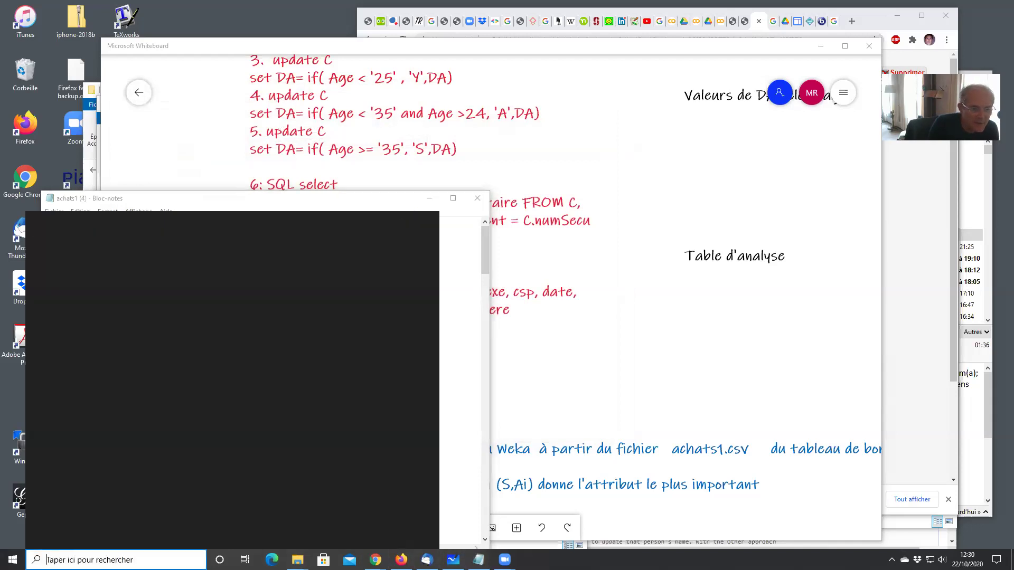
pyautogui.write('dtee')
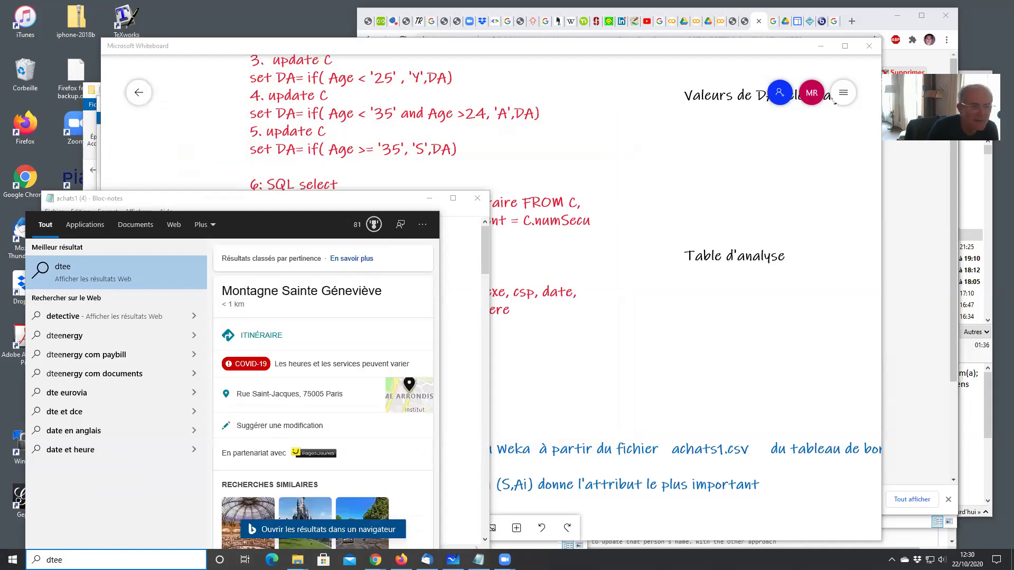
pyautogui.press('BackSpace')
pyautogui.press('BackSpace')
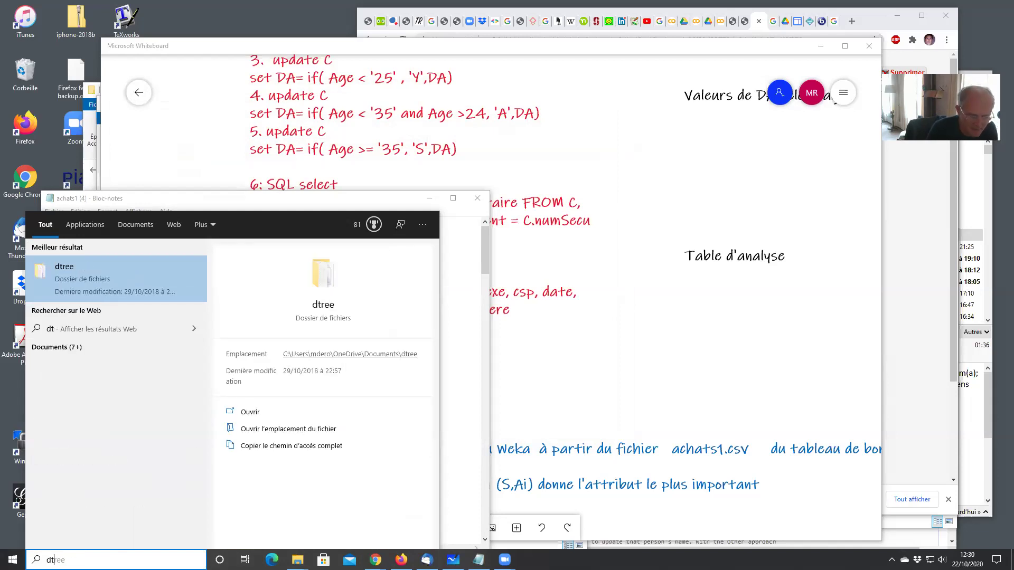
pyautogui.write('ree')
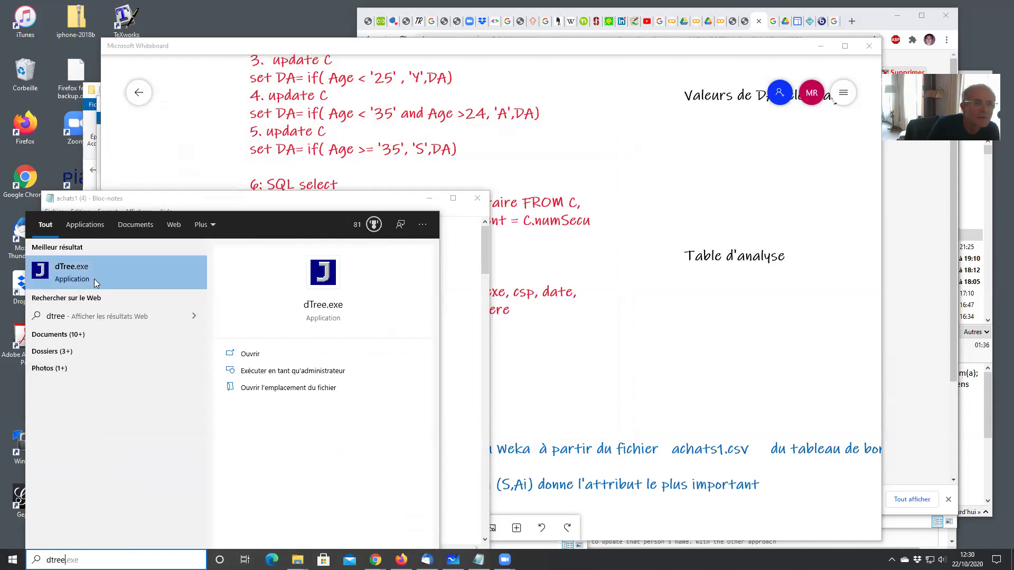
pyautogui.click(94, 279)
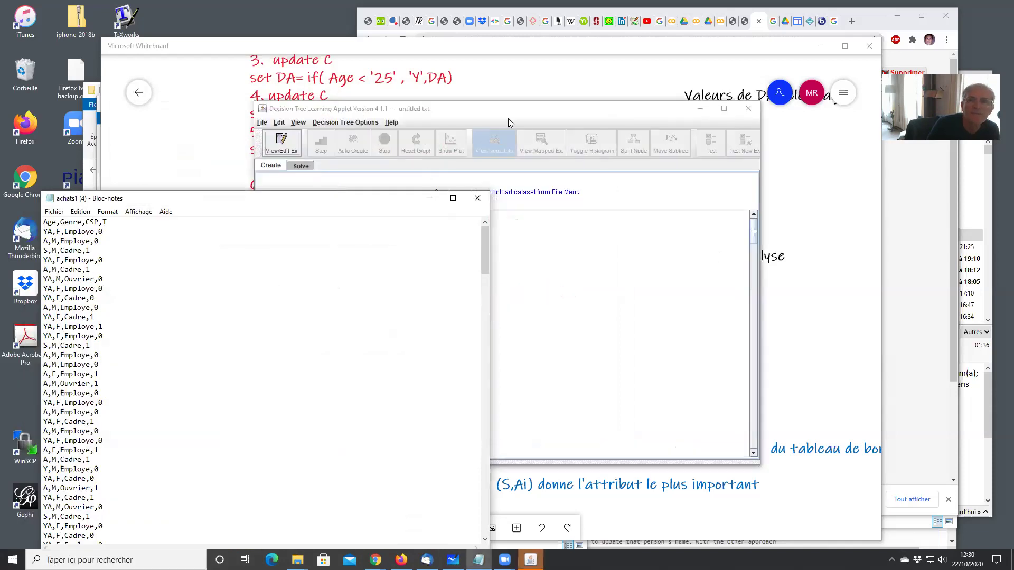
pyautogui.click(510, 114)
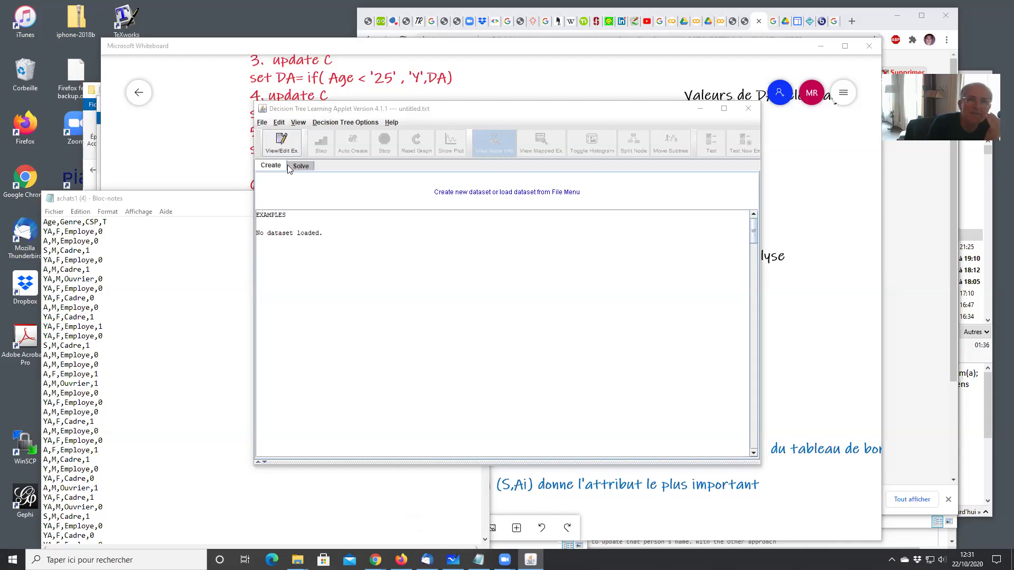
# Step: Create a new dataset with the parameters a,b,c,d
pyautogui.click(262, 122)
pyautogui.click(272, 133)
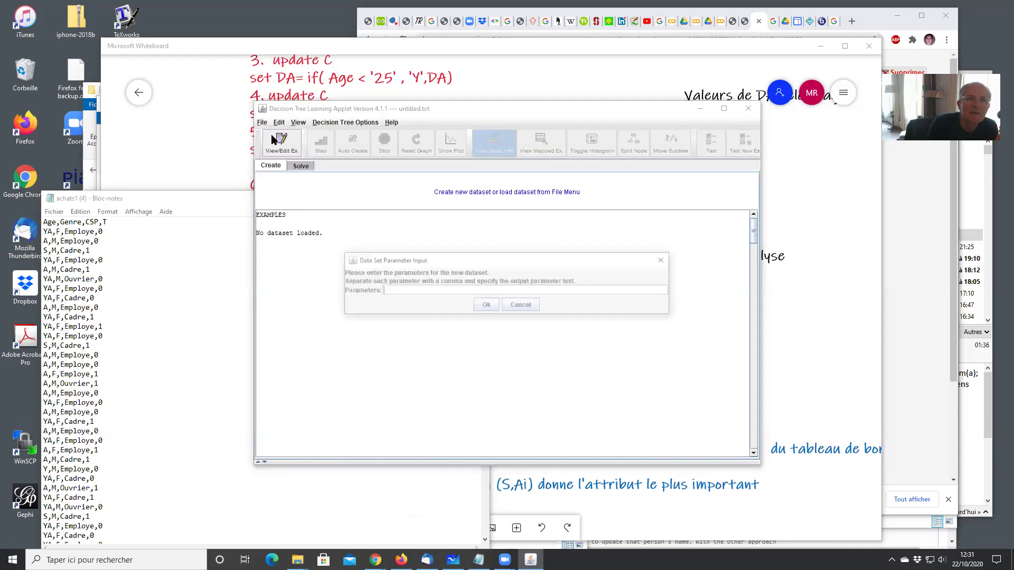
pyautogui.write('a,b,c,d')
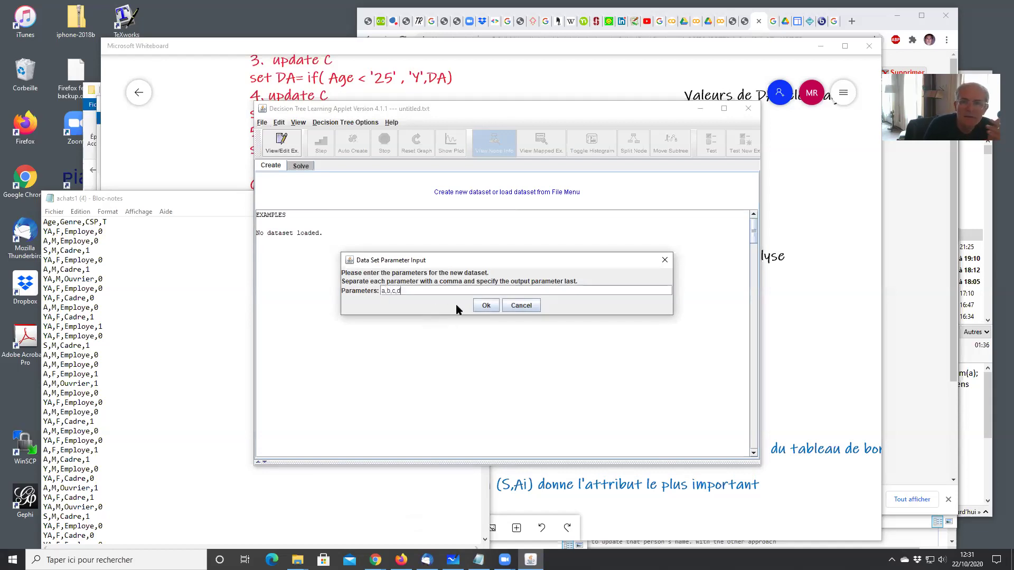
pyautogui.click(485, 305)
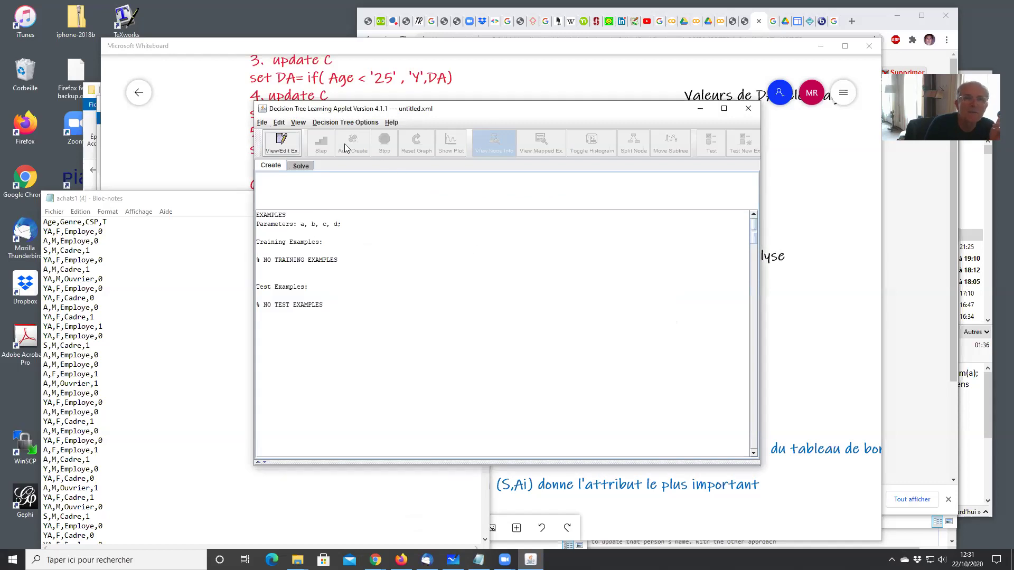
# Step: Load achats1 (3).csv from the Downloads folder into the new dataset and review its training and test examples
pyautogui.click(263, 124)
pyautogui.click(271, 158)
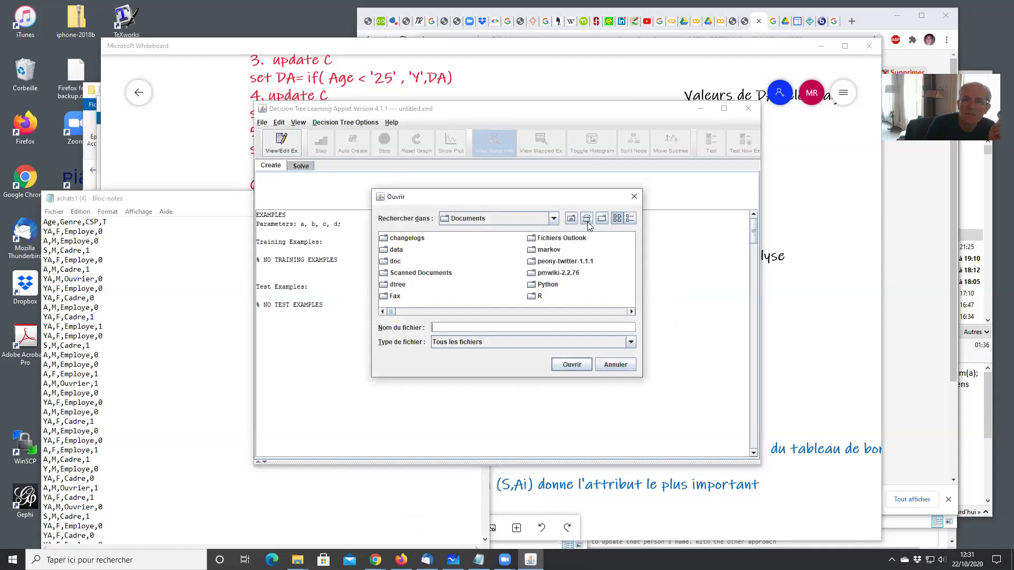
pyautogui.click(572, 218)
pyautogui.click(571, 218)
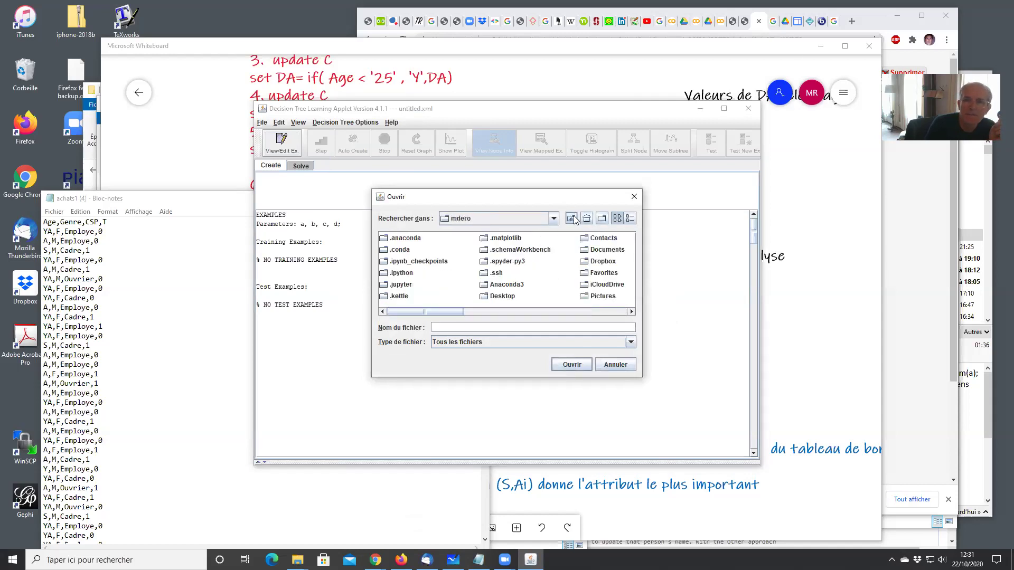
pyautogui.click(596, 312)
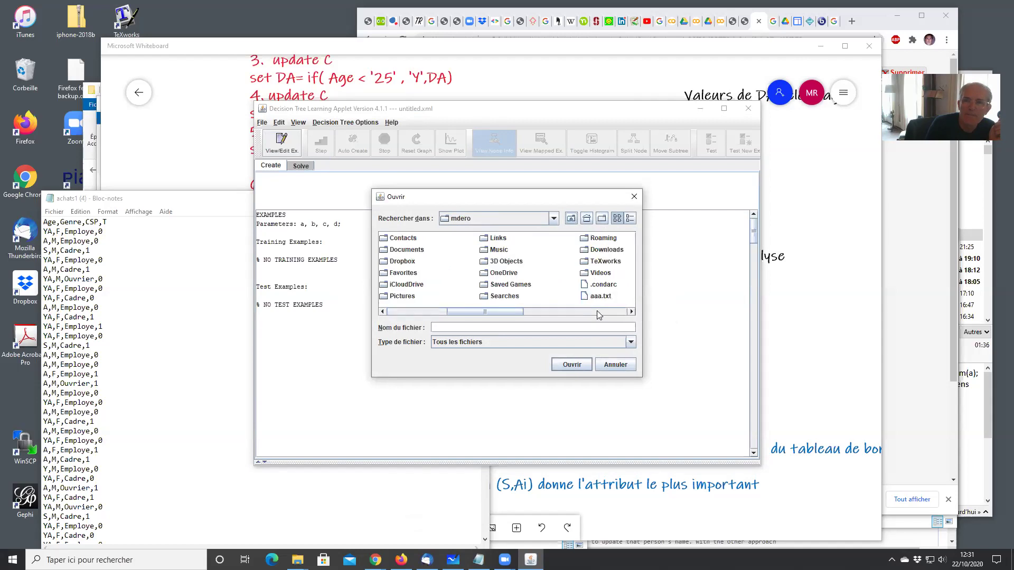
pyautogui.click(608, 252)
pyautogui.doubleClick(577, 252)
pyautogui.scroll(-5, 486, 286)
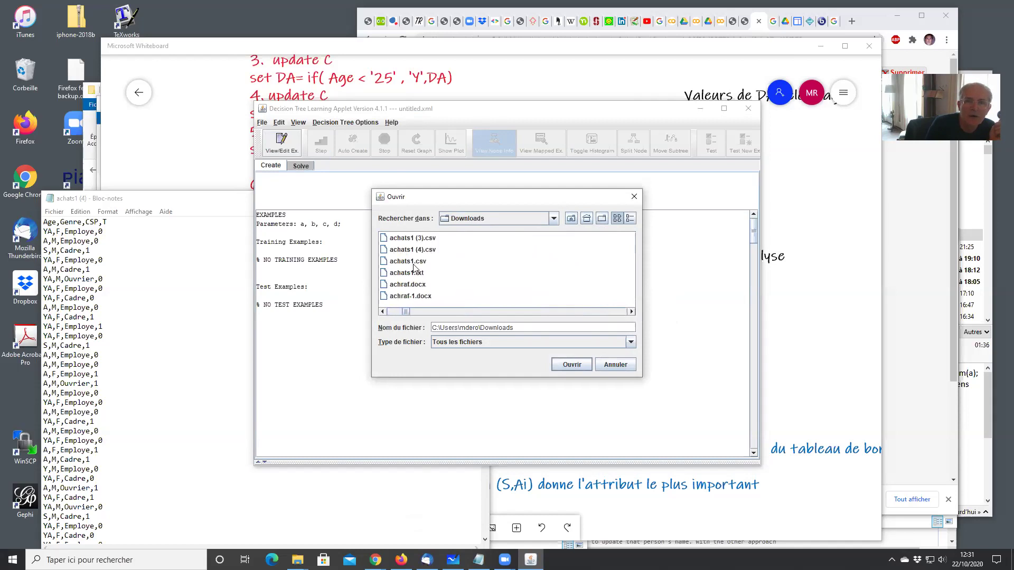
pyautogui.doubleClick(400, 239)
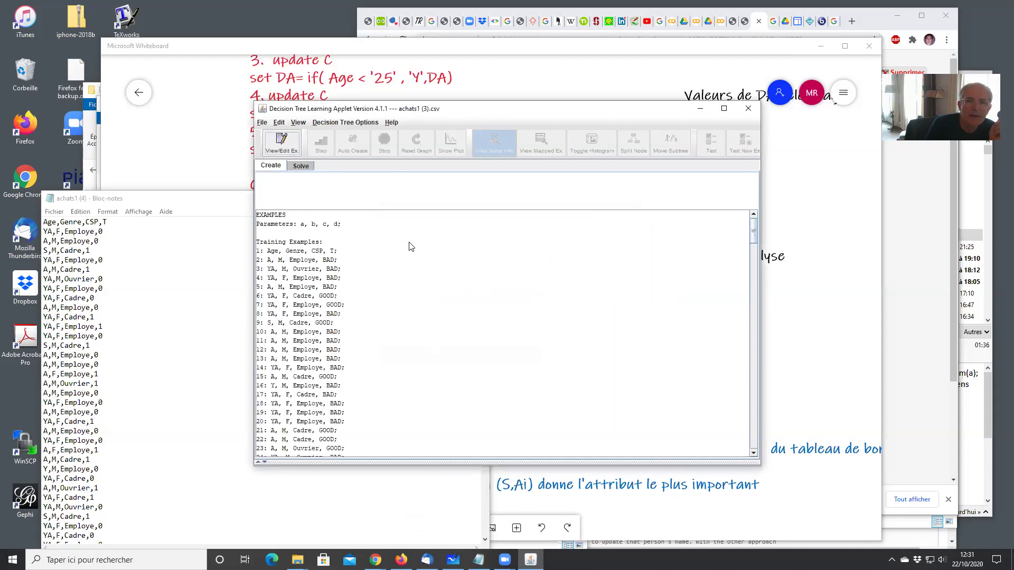
pyautogui.click(281, 143)
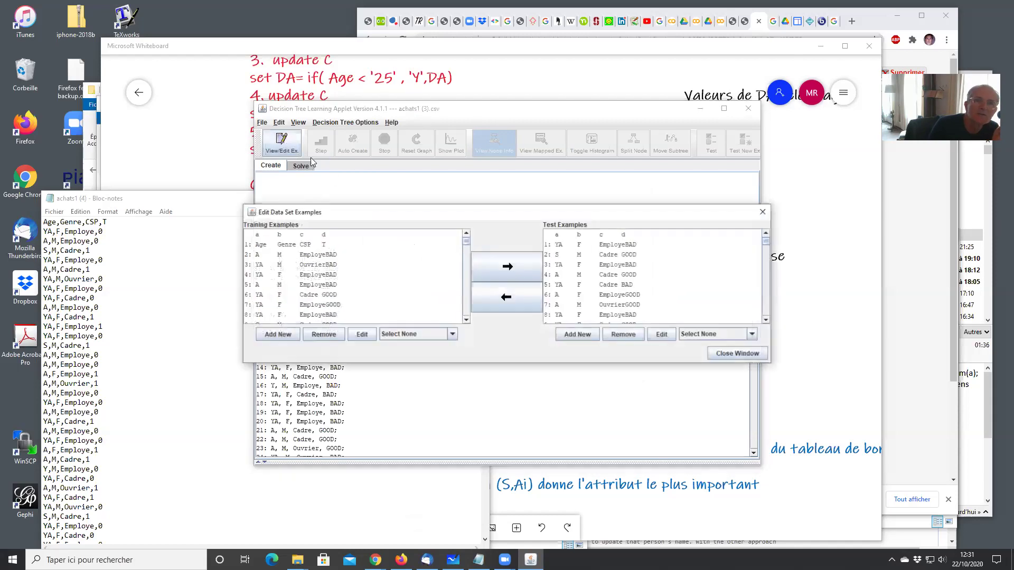
pyautogui.click(741, 354)
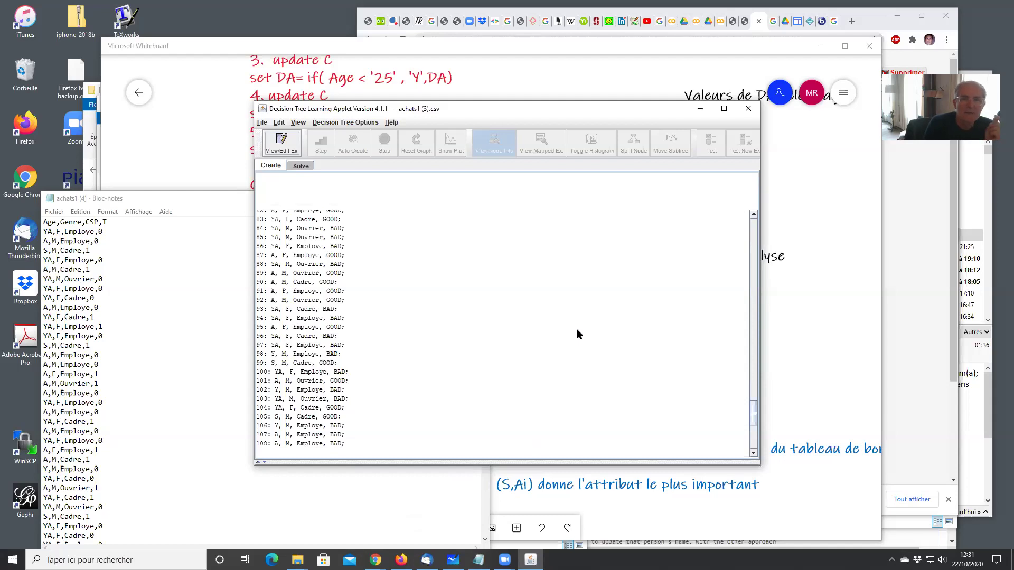
# Step: Switch to solving mode and set the splitting function to Information Gain
pyautogui.click(301, 166)
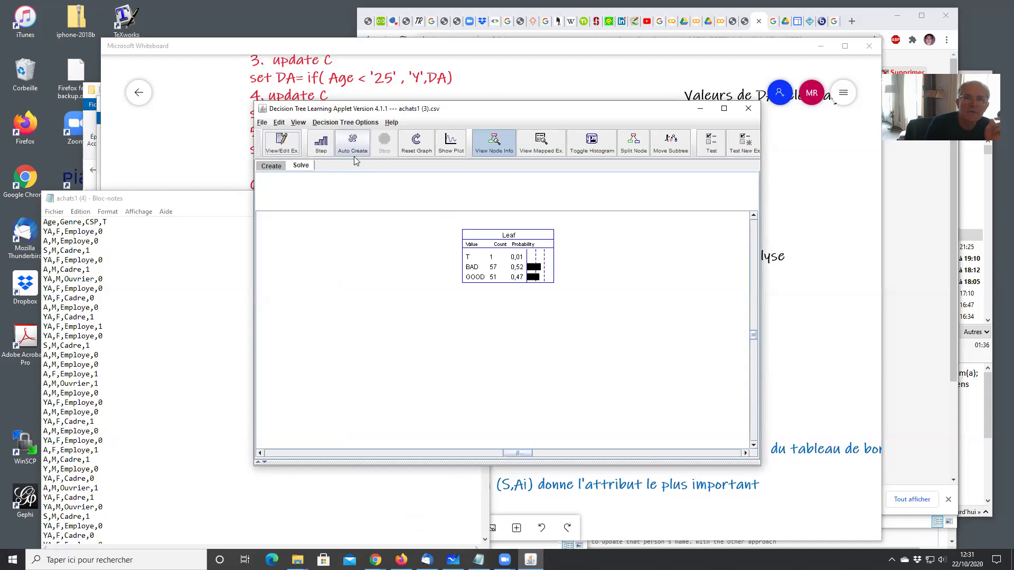
pyautogui.click(333, 122)
pyautogui.moveTo(344, 158)
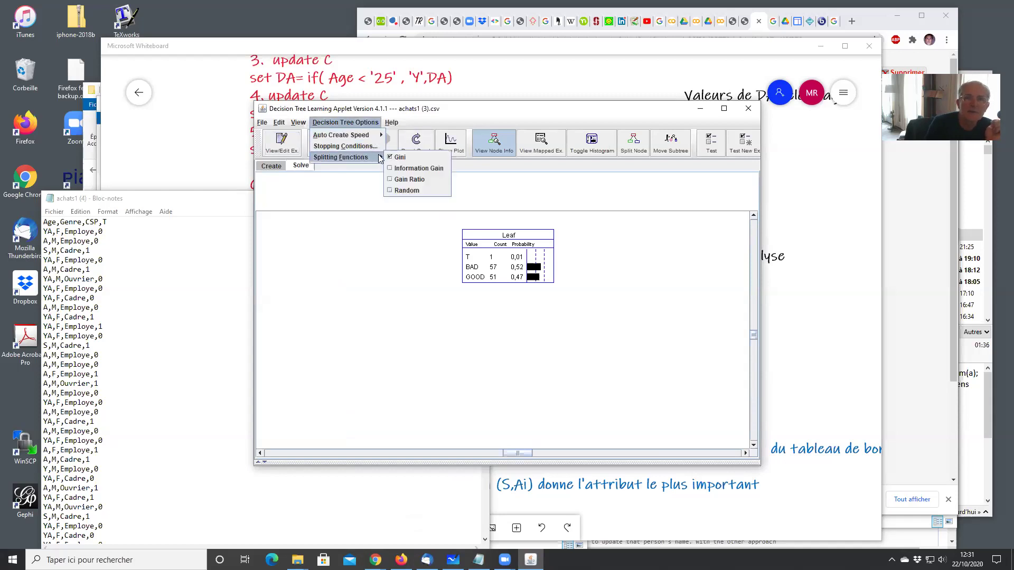
pyautogui.click(411, 168)
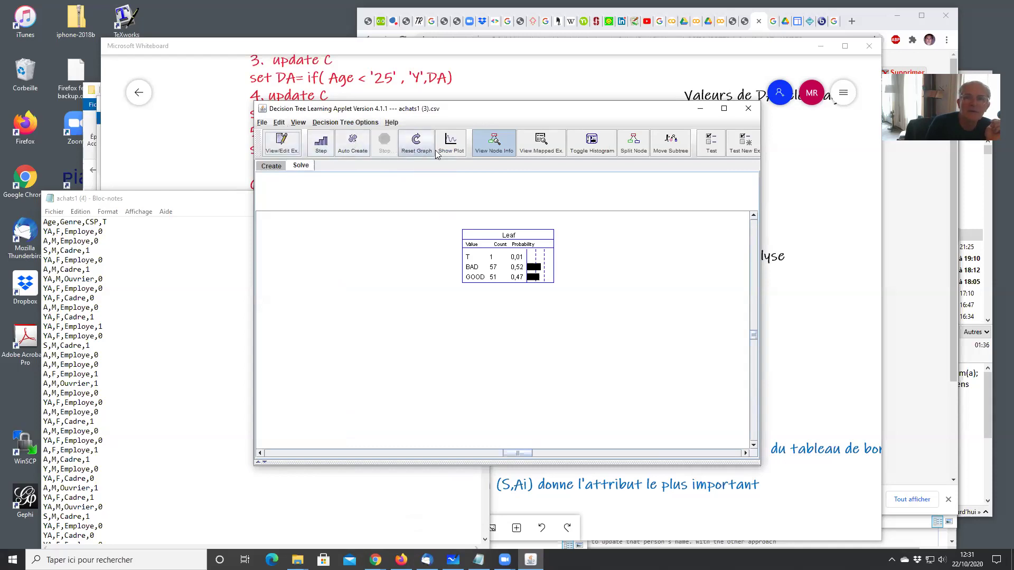
# Step: Auto-create the complete decision tree and run it against the test examples
pyautogui.click(356, 148)
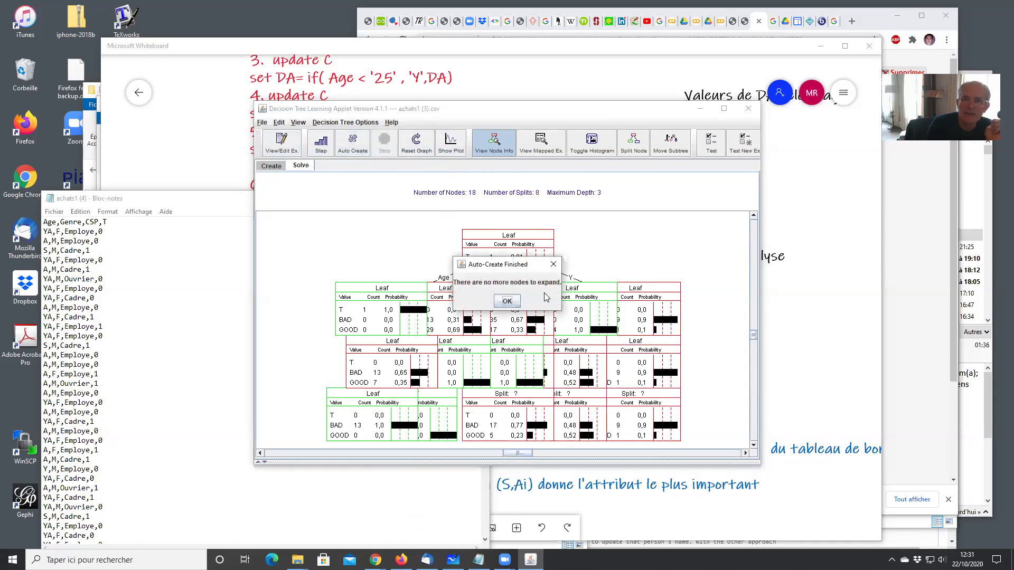
pyautogui.click(507, 301)
pyautogui.click(711, 149)
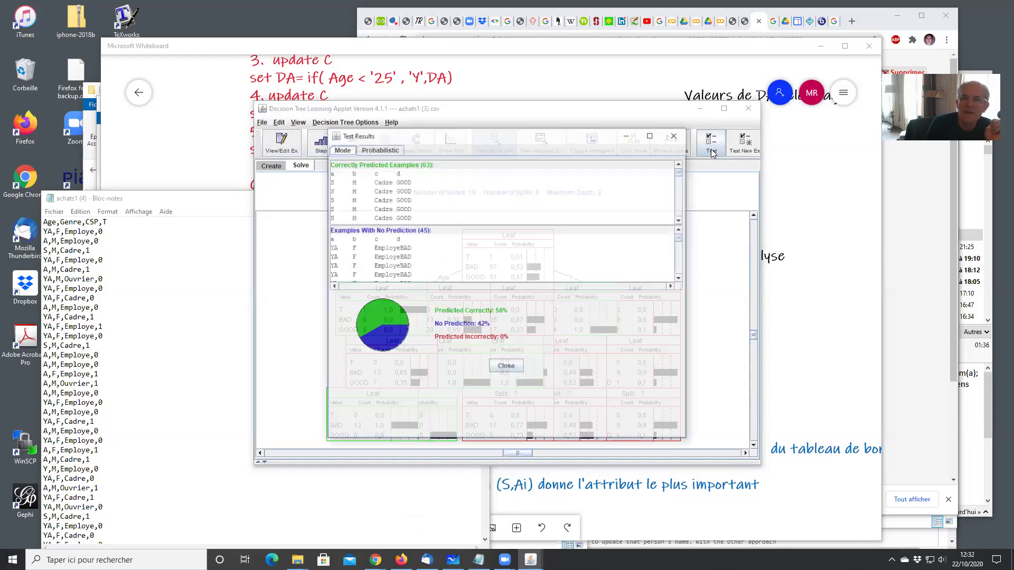
# Step: Close the test results and transfer five individual examples from the test set to the training set
pyautogui.click(513, 369)
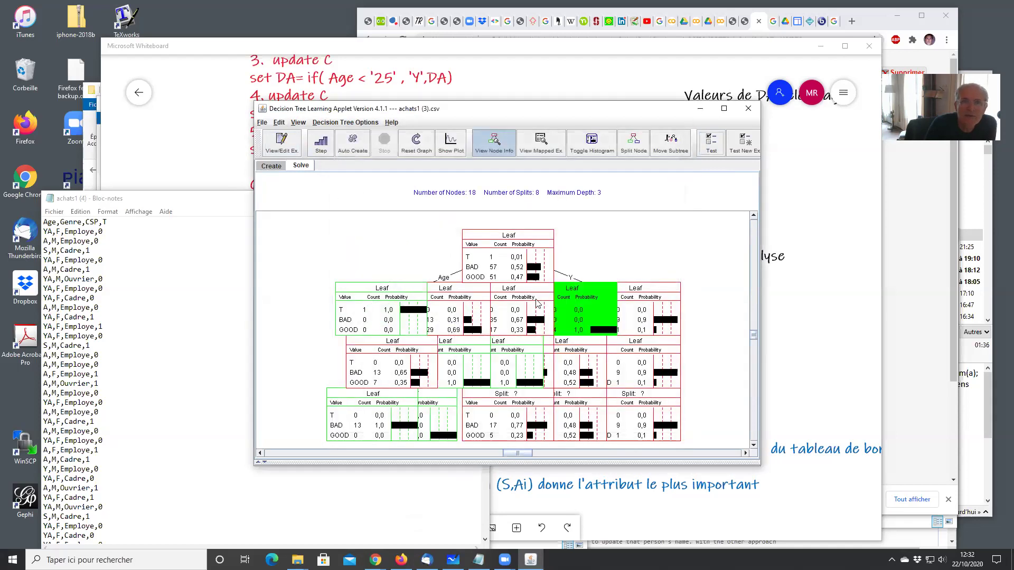
pyautogui.click(282, 145)
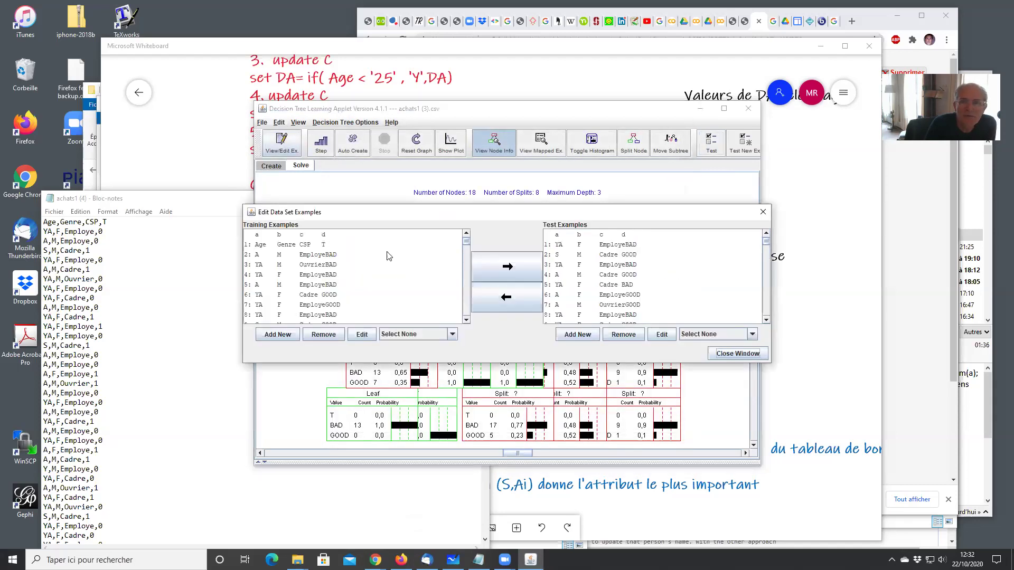
pyautogui.click(567, 284)
pyautogui.click(530, 301)
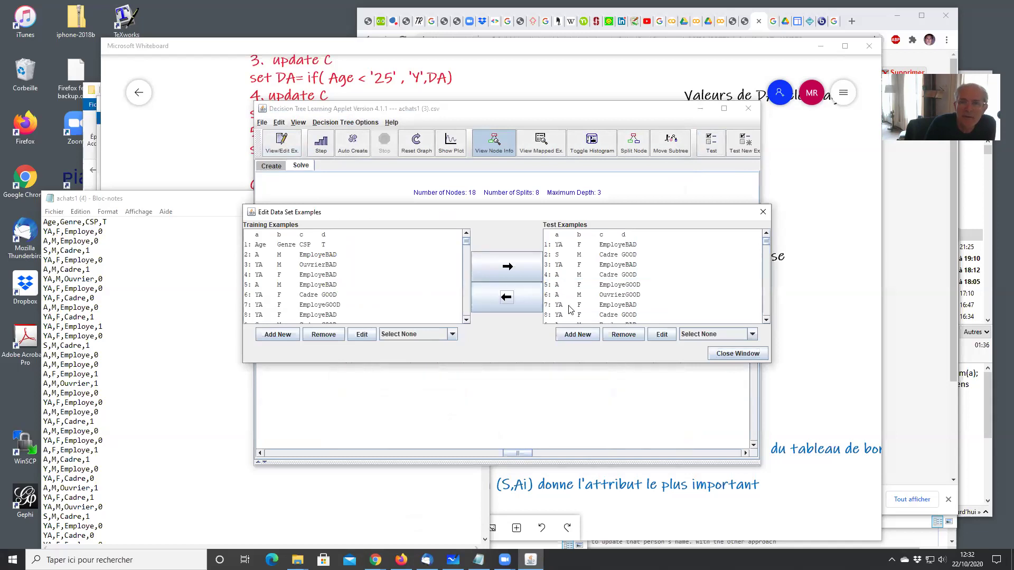
pyautogui.click(579, 315)
pyautogui.click(506, 297)
pyautogui.moveTo(766, 242); pyautogui.dragTo(767, 283)
pyautogui.click(607, 292)
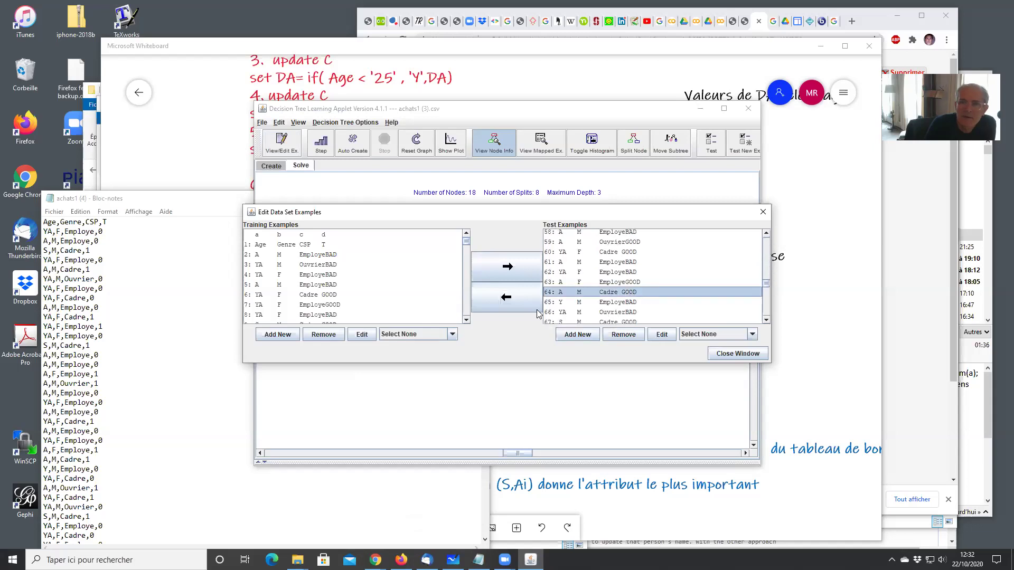
pyautogui.click(511, 307)
pyautogui.click(646, 263)
pyautogui.click(529, 294)
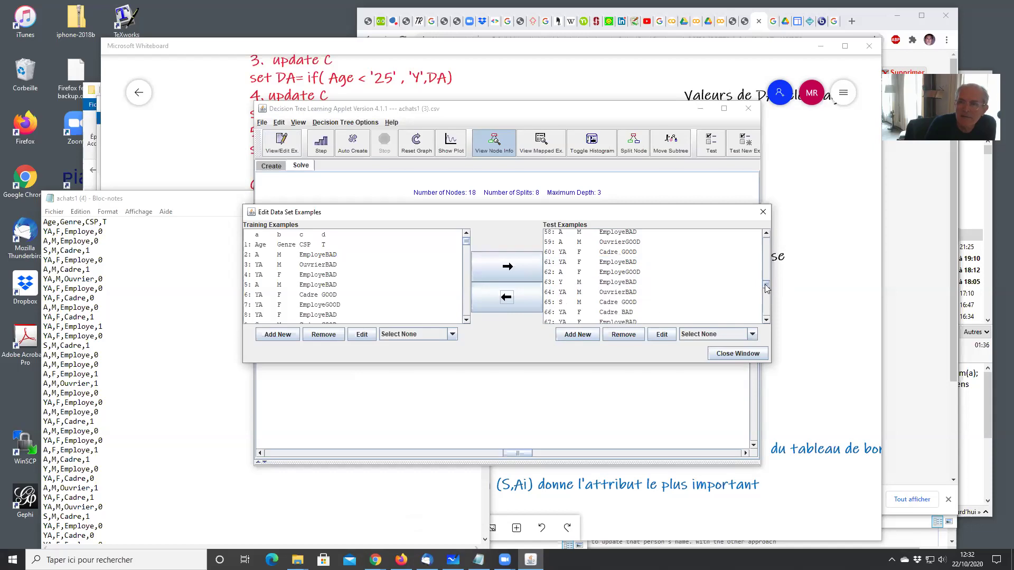
pyautogui.moveTo(764, 288); pyautogui.dragTo(766, 308)
pyautogui.click(632, 310)
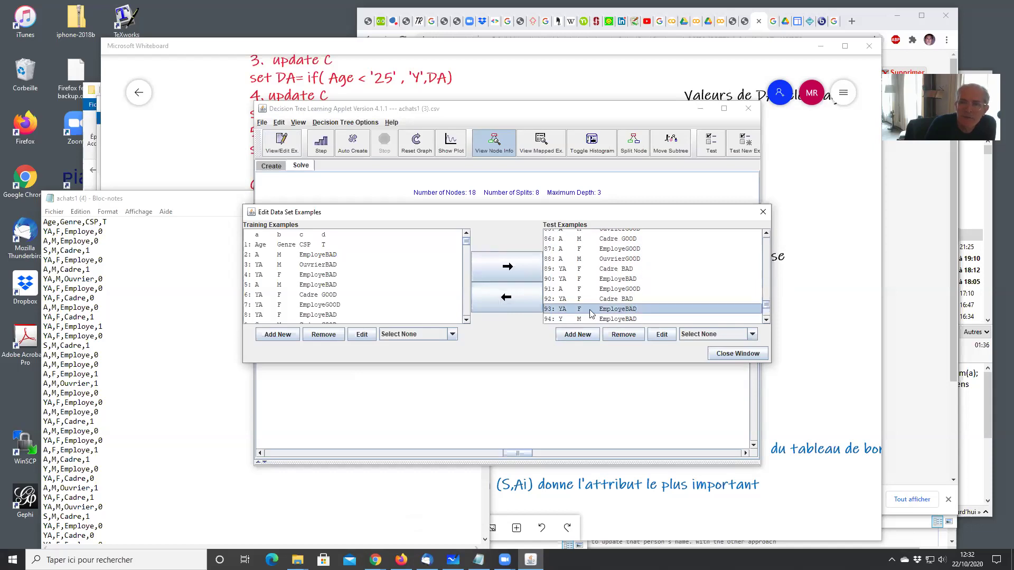
pyautogui.click(510, 299)
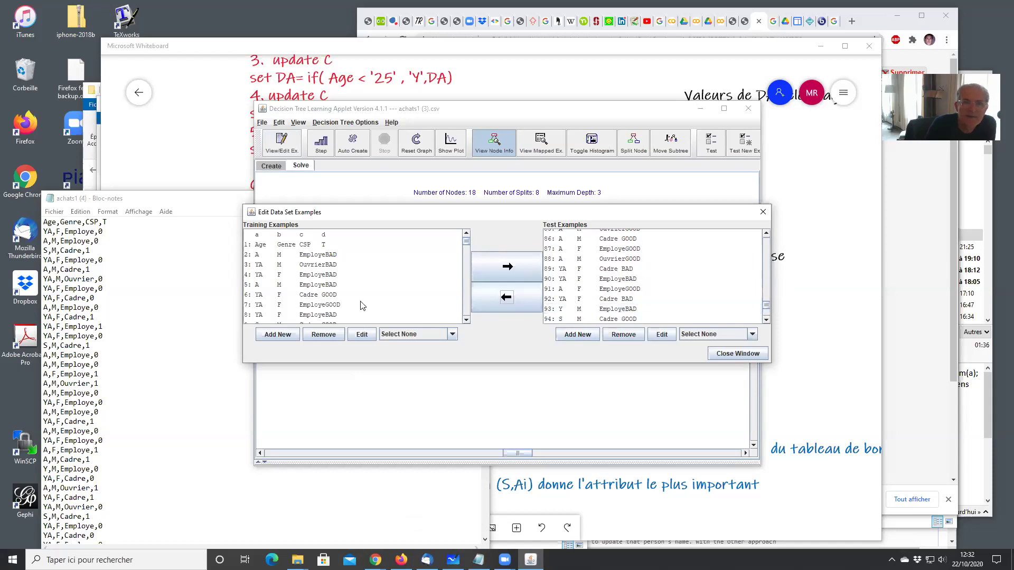
# Step: Transfer five individual examples from the training set to the test set and close the example editor
pyautogui.moveTo(467, 242); pyautogui.dragTo(467, 297)
pyautogui.click(324, 288)
pyautogui.click(506, 267)
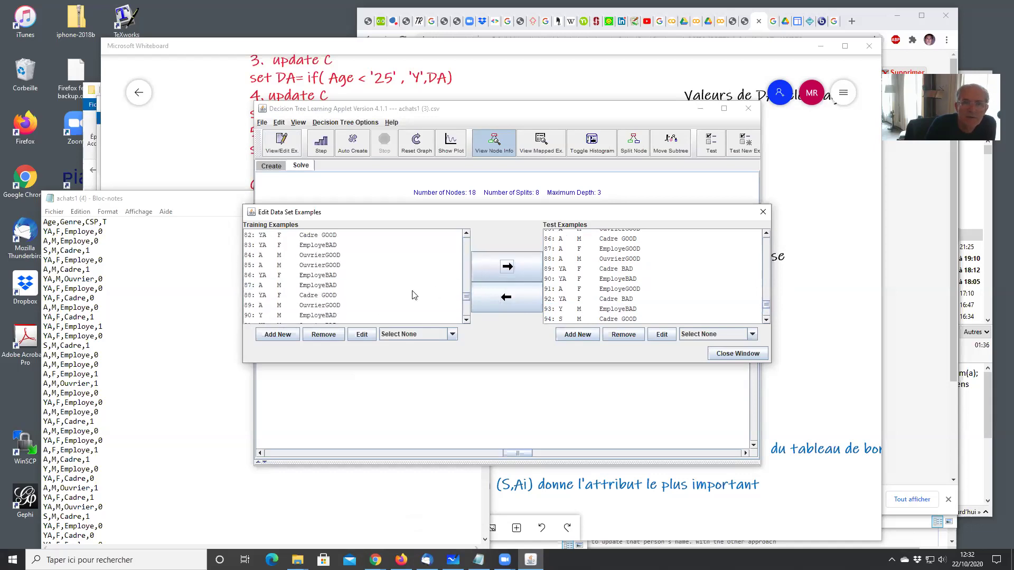
pyautogui.click(335, 305)
pyautogui.click(504, 268)
pyautogui.moveTo(465, 292); pyautogui.dragTo(468, 273)
pyautogui.click(350, 287)
pyautogui.click(489, 264)
pyautogui.click(337, 269)
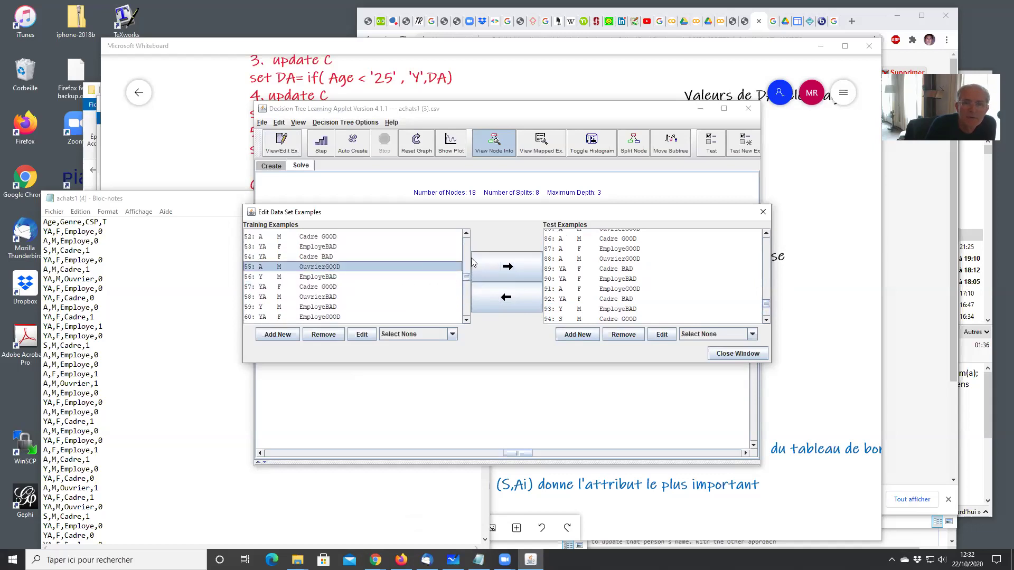
pyautogui.click(506, 267)
pyautogui.click(327, 296)
pyautogui.click(509, 268)
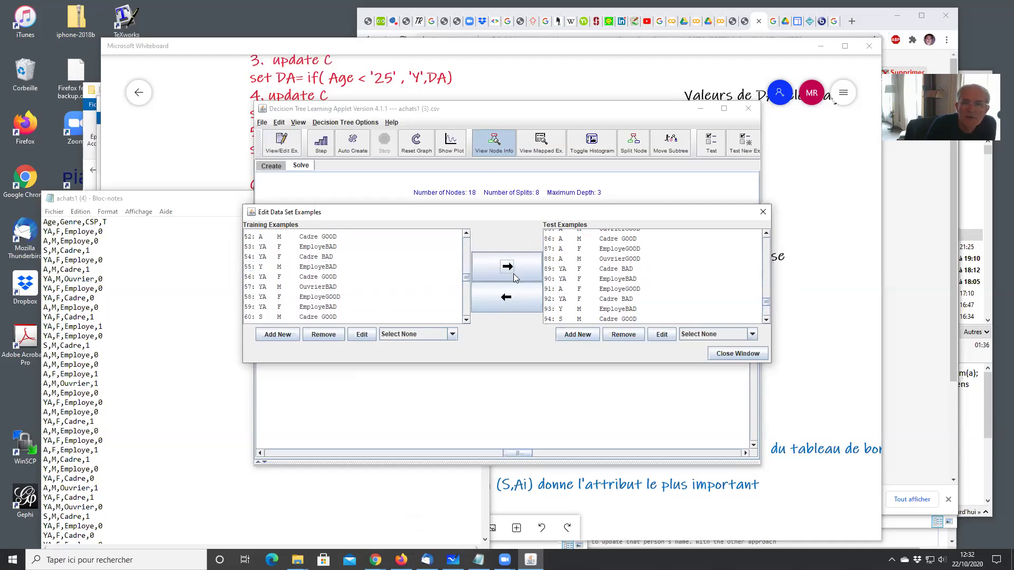
pyautogui.click(738, 355)
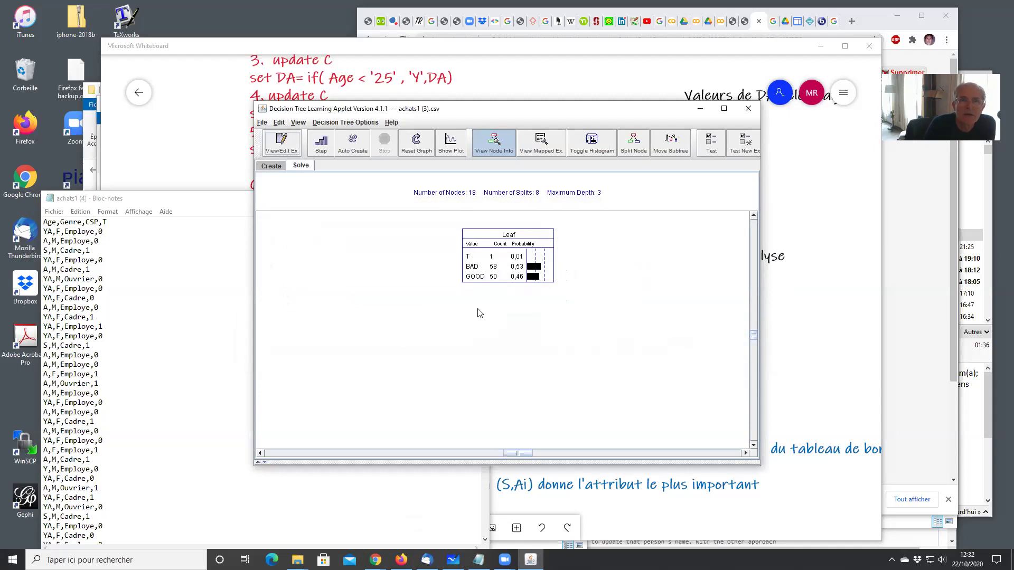
# Step: Reset the graph, auto-create the complete tree from the changed training set and run it against the test examples
pyautogui.click(421, 148)
pyautogui.click(369, 152)
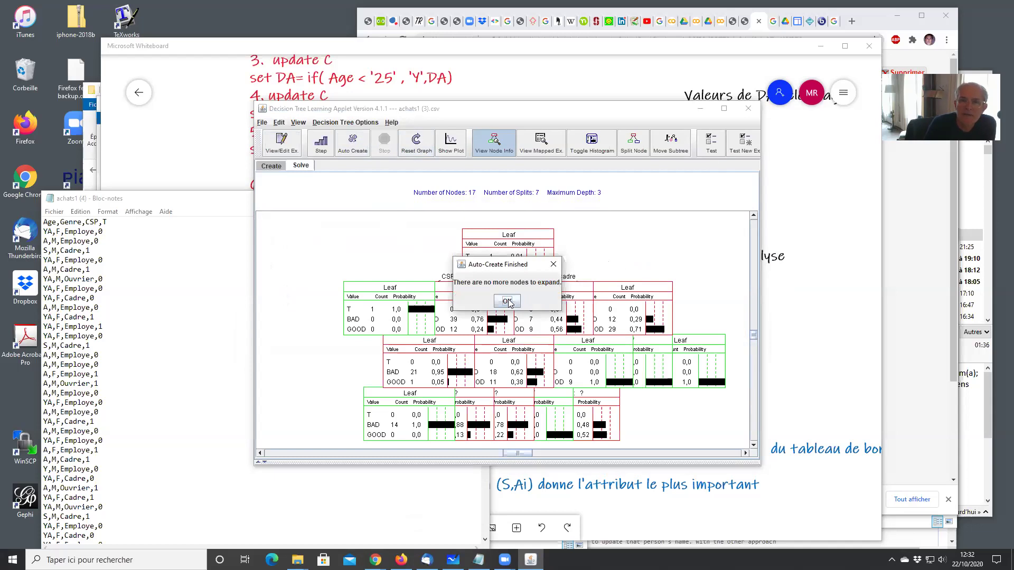
pyautogui.click(507, 302)
pyautogui.click(713, 144)
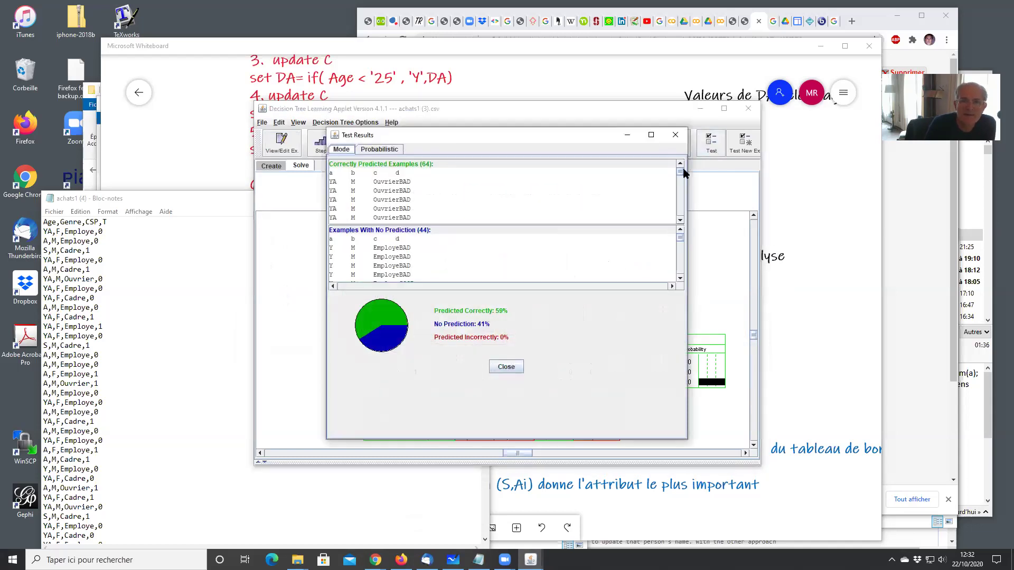
pyautogui.click(507, 367)
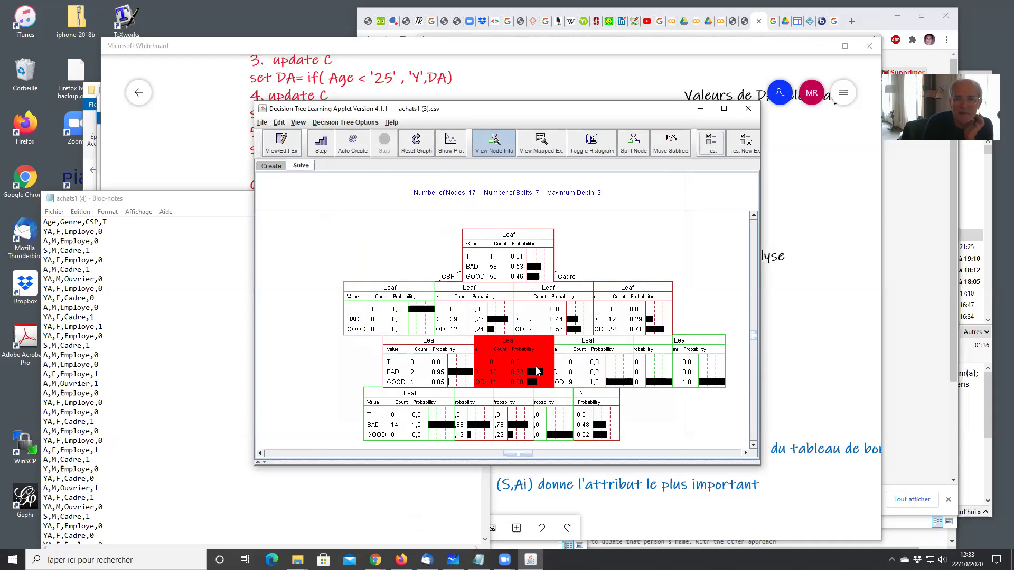
pyautogui.moveTo(752, 336); pyautogui.dragTo(752, 337)
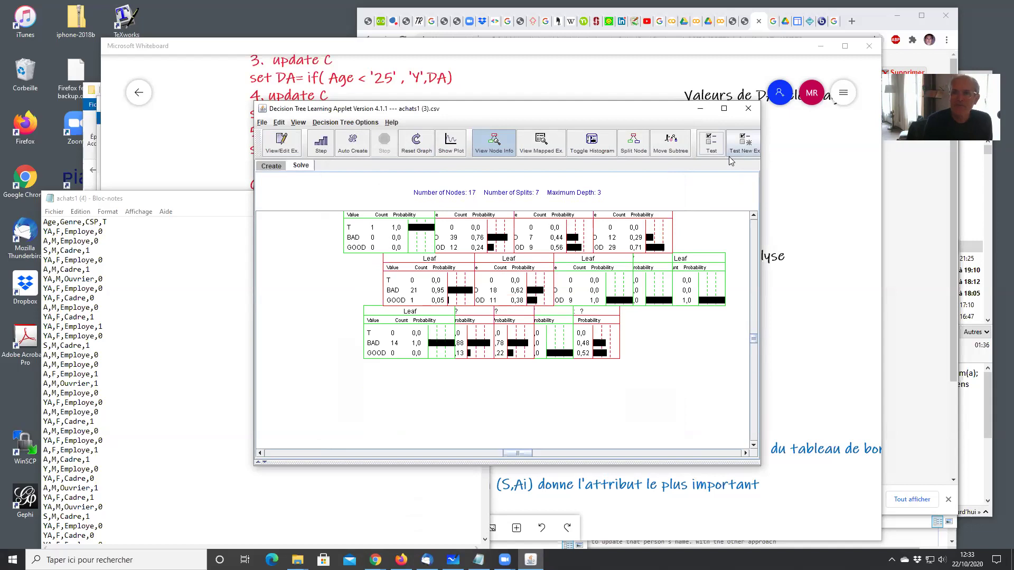
# Step: Close the Decision Tree applet and launch the weka executable jar from the weka folder in Programmes
pyautogui.click(750, 109)
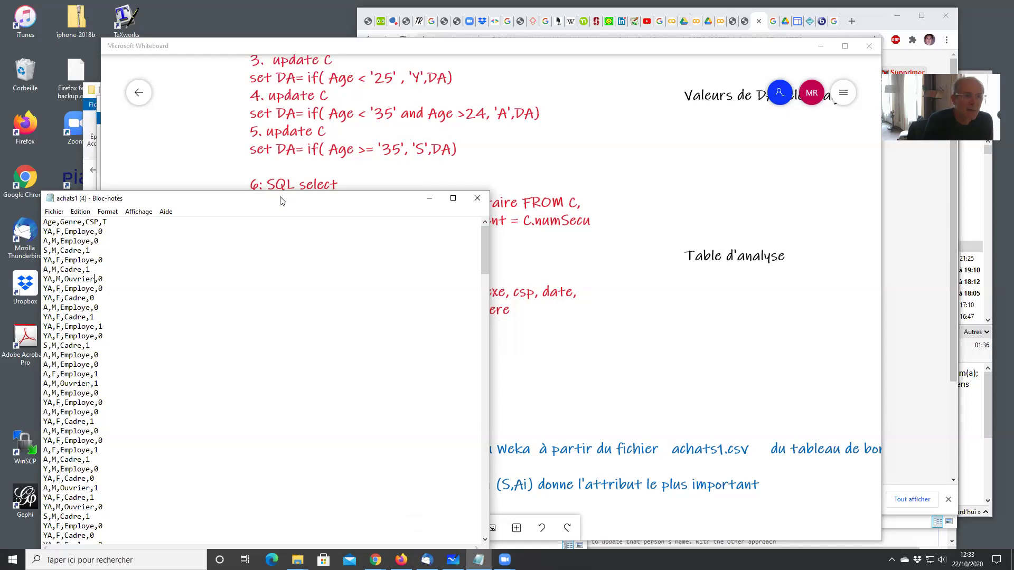
pyautogui.moveTo(280, 200); pyautogui.dragTo(308, 159)
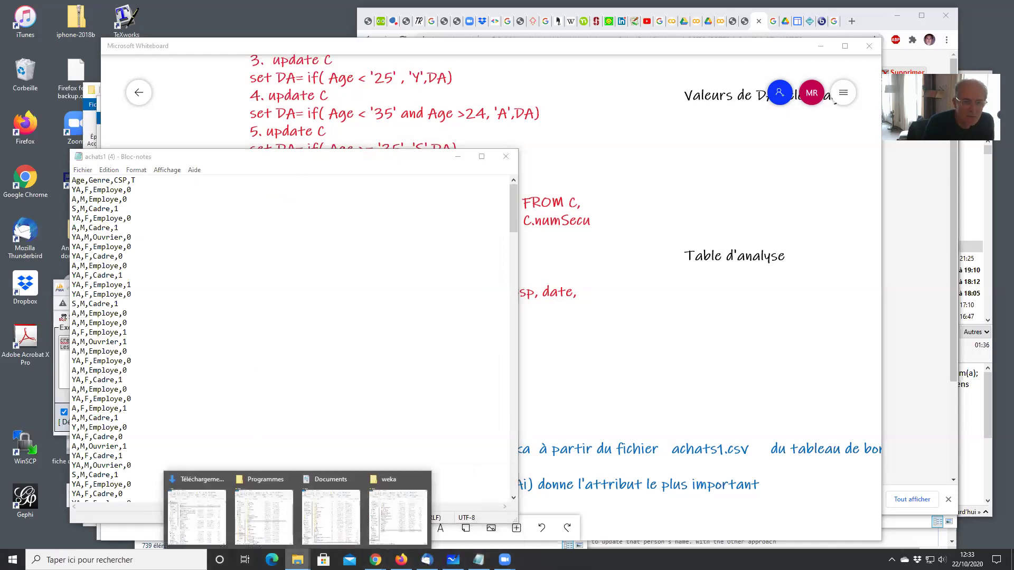
pyautogui.click(266, 527)
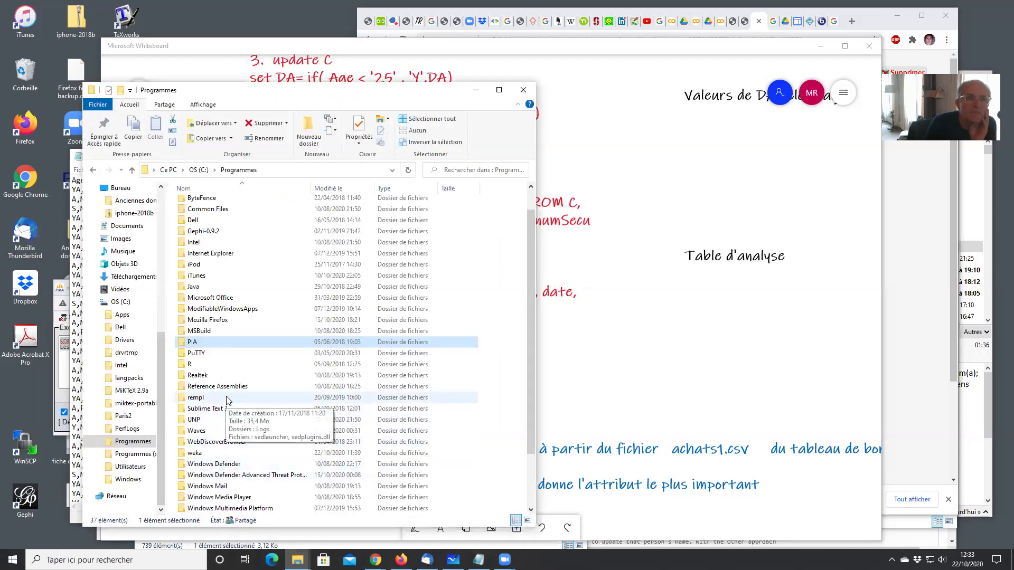
pyautogui.scroll(-1, 228, 401)
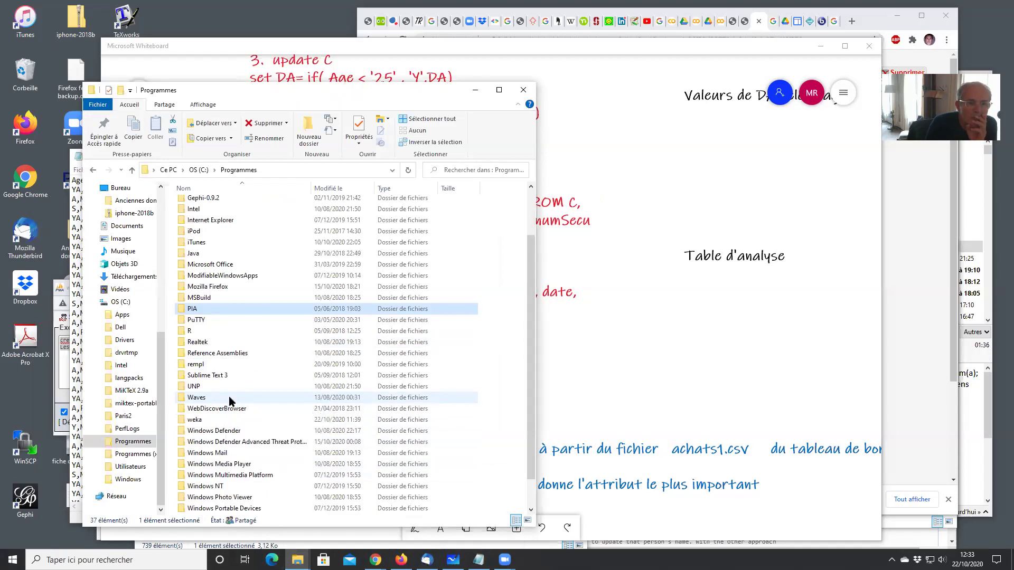
pyautogui.doubleClick(219, 420)
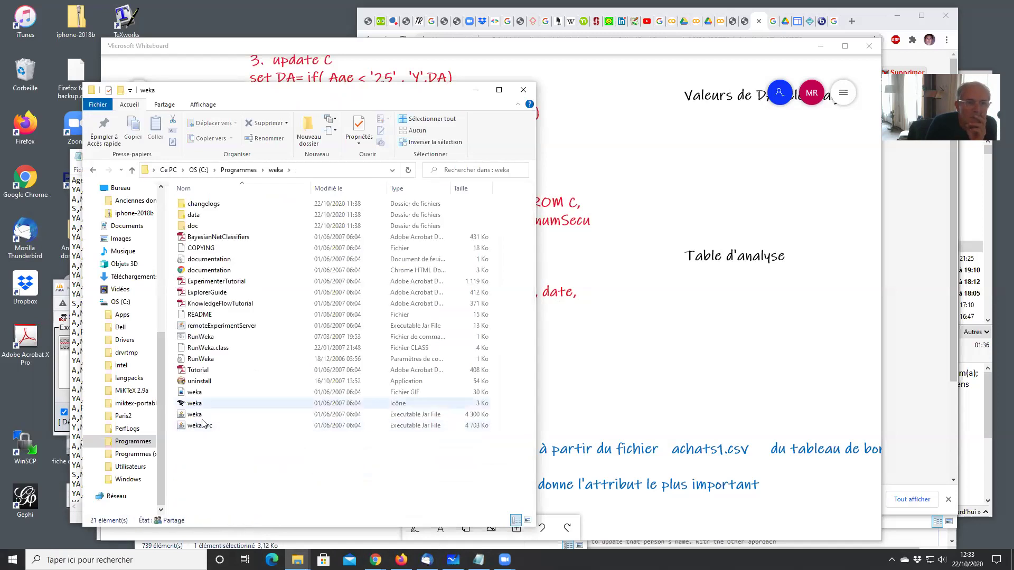
pyautogui.doubleClick(191, 416)
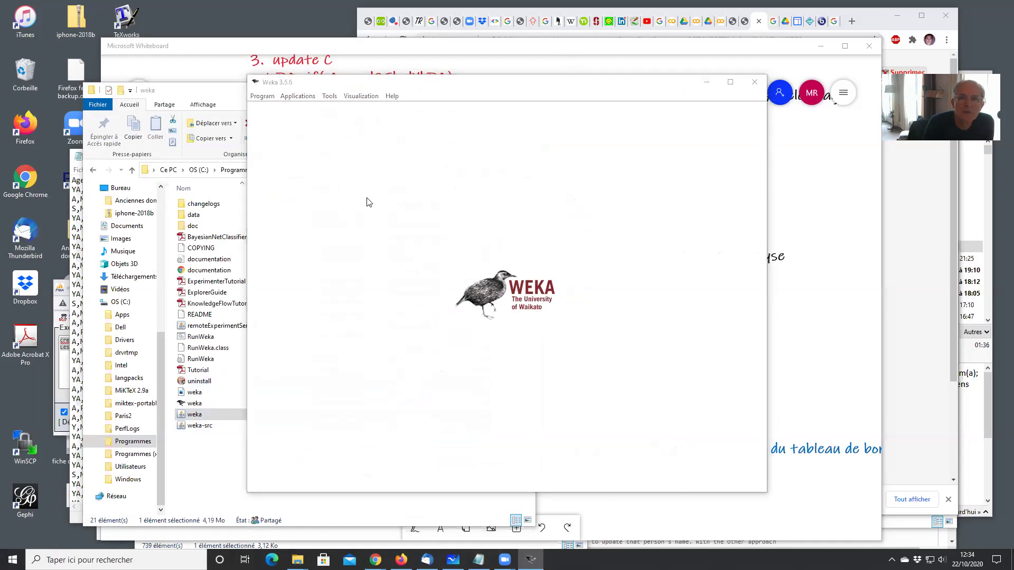
# Step: Move the Weka window toward the upper part of the screen and open the Explorer application
pyautogui.click(419, 85)
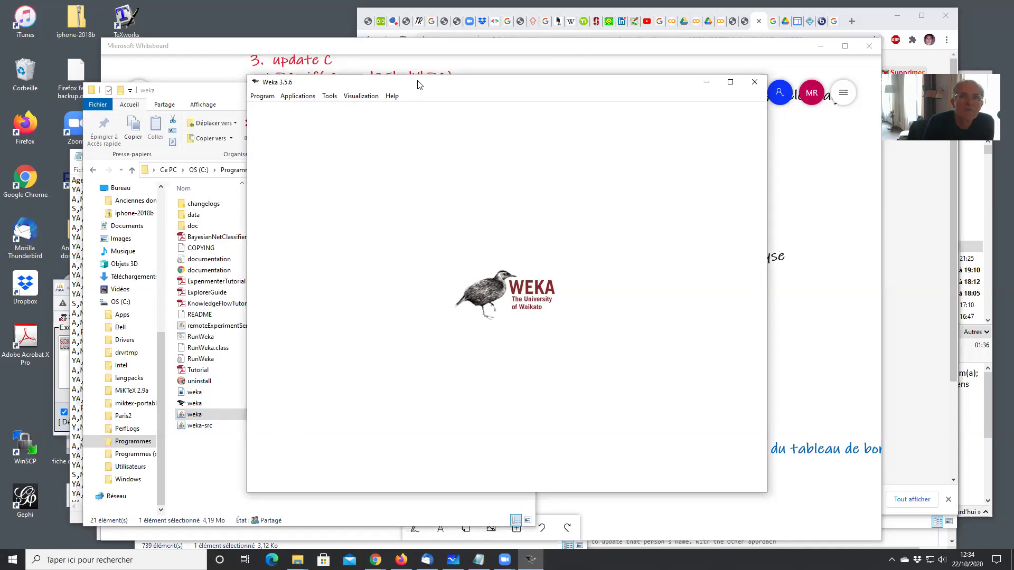
pyautogui.moveTo(419, 85); pyautogui.dragTo(327, 36)
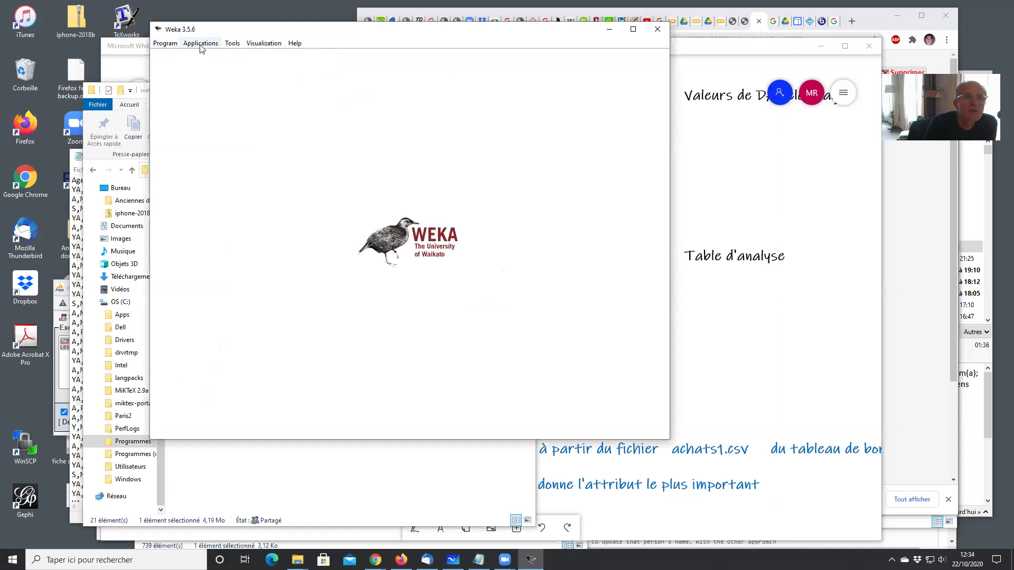
pyautogui.click(169, 44)
pyautogui.moveTo(200, 44)
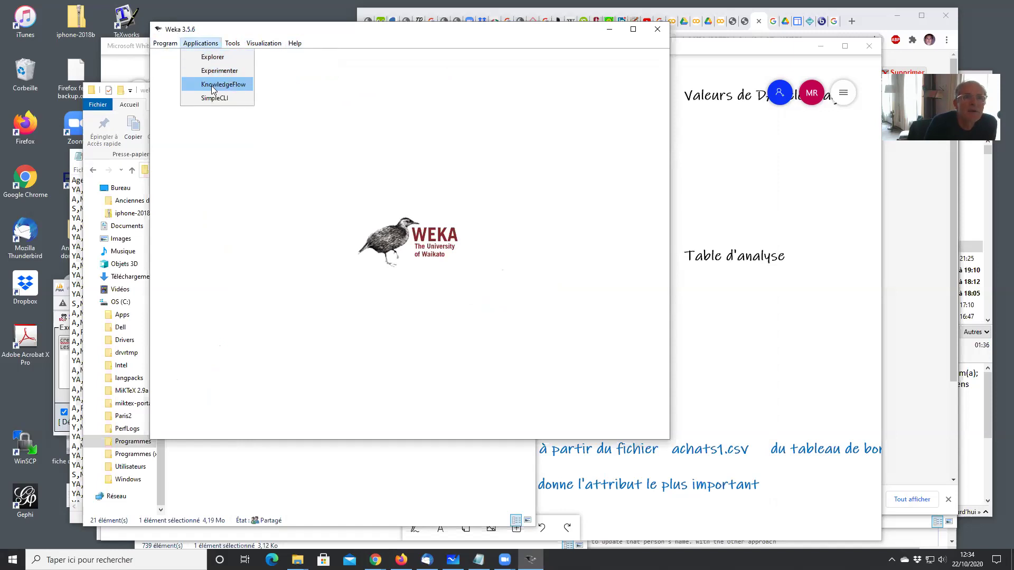
pyautogui.click(212, 58)
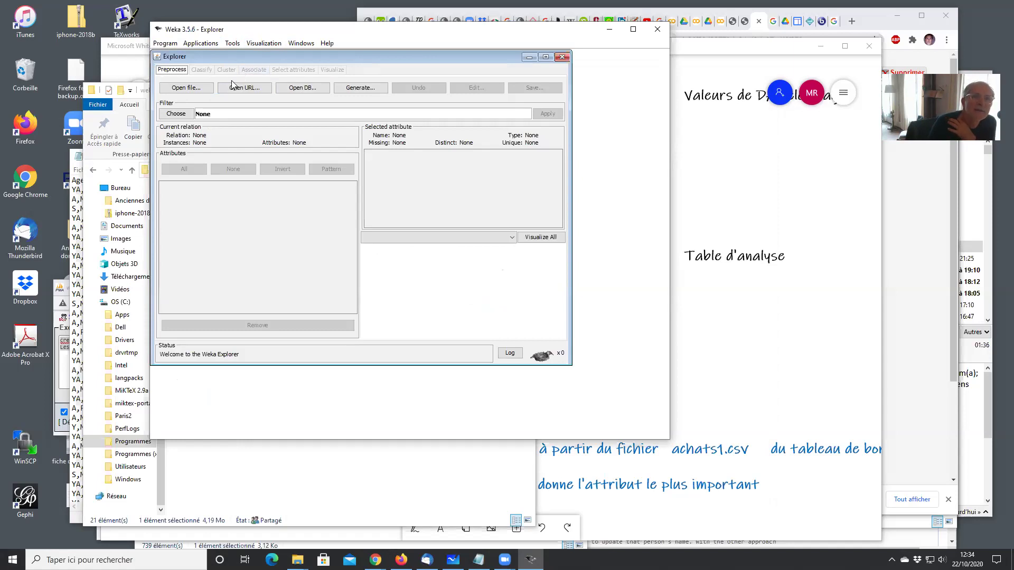
# Step: Load the CSV data file achats1 (3) from the Téléchargements folder into the Explorer
pyautogui.click(186, 88)
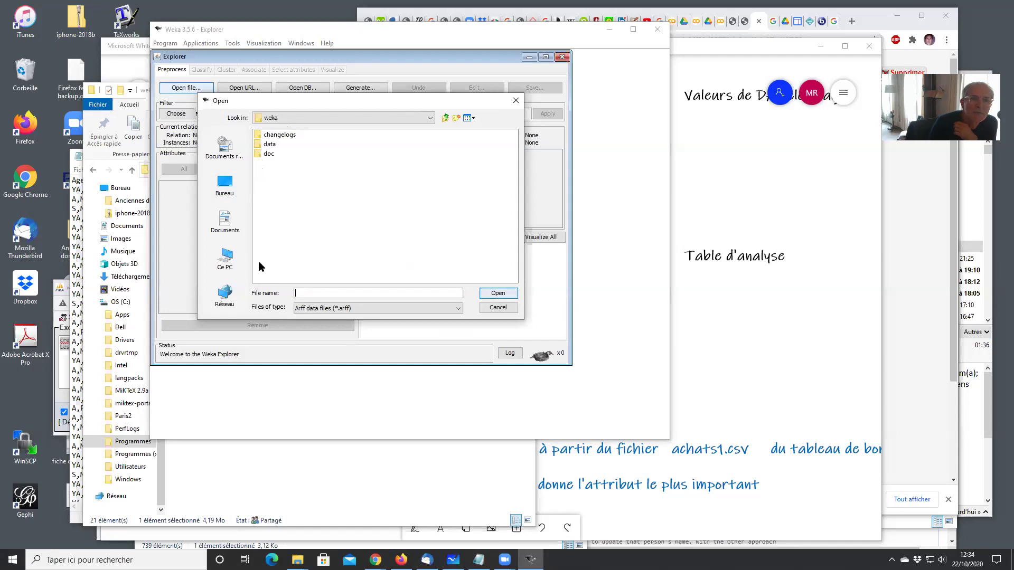
pyautogui.click(225, 259)
pyautogui.doubleClick(271, 201)
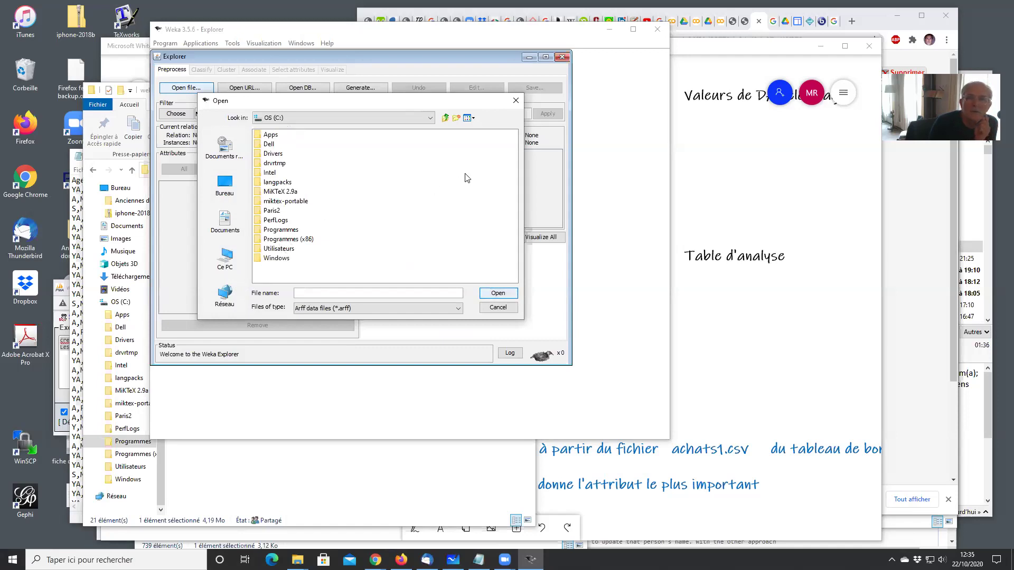
pyautogui.click(445, 118)
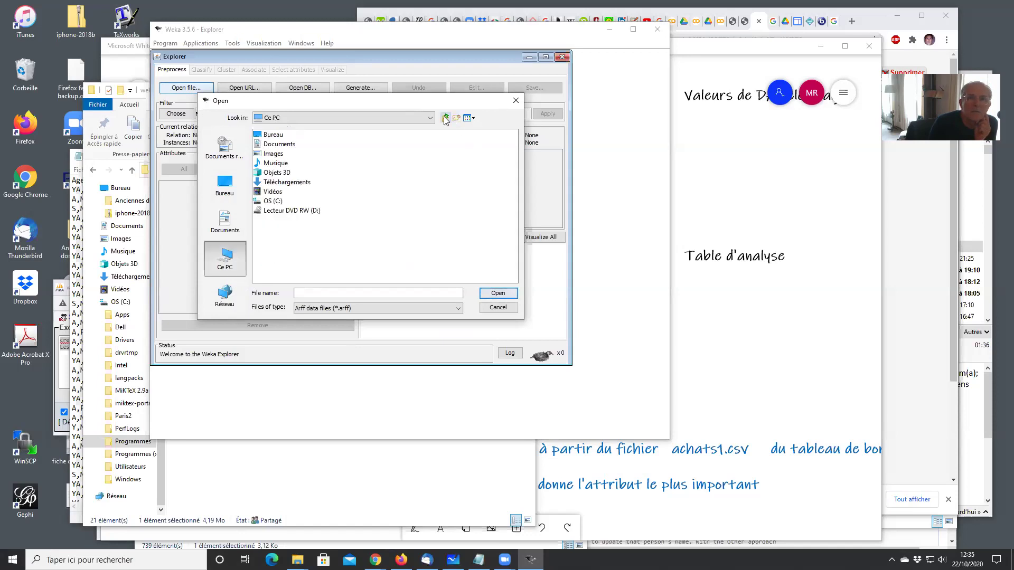
pyautogui.doubleClick(288, 183)
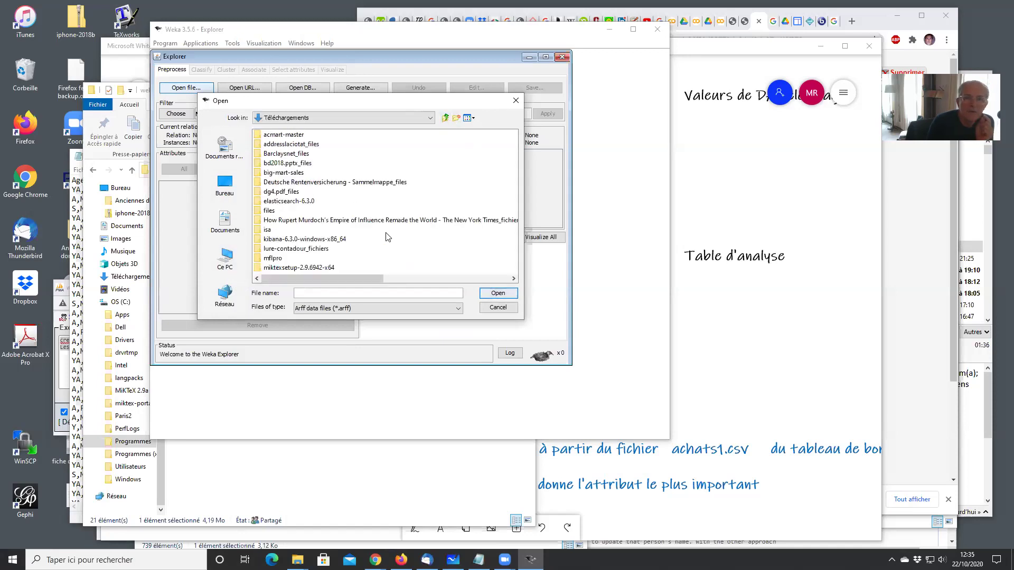
pyautogui.click(458, 310)
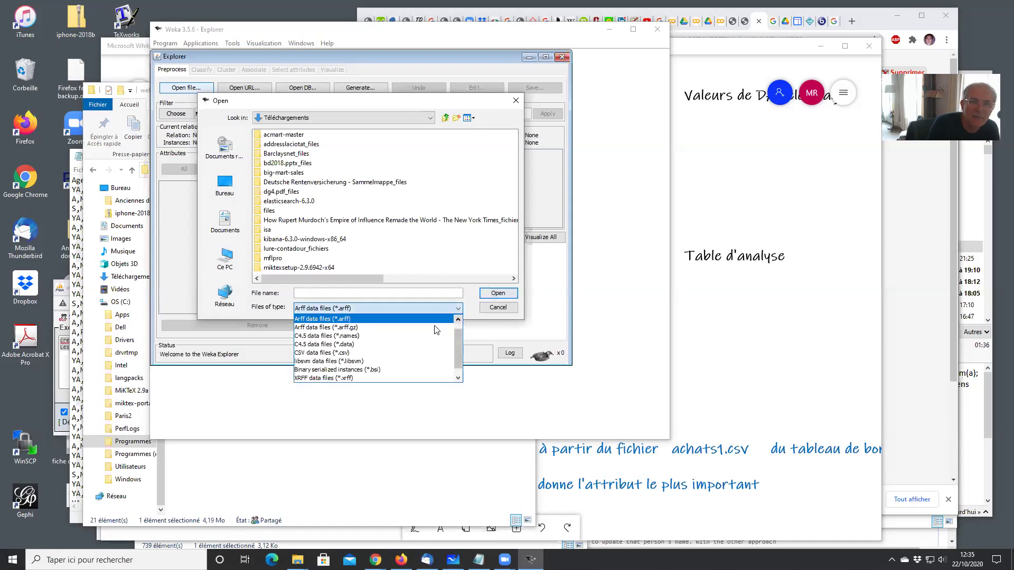
pyautogui.click(359, 354)
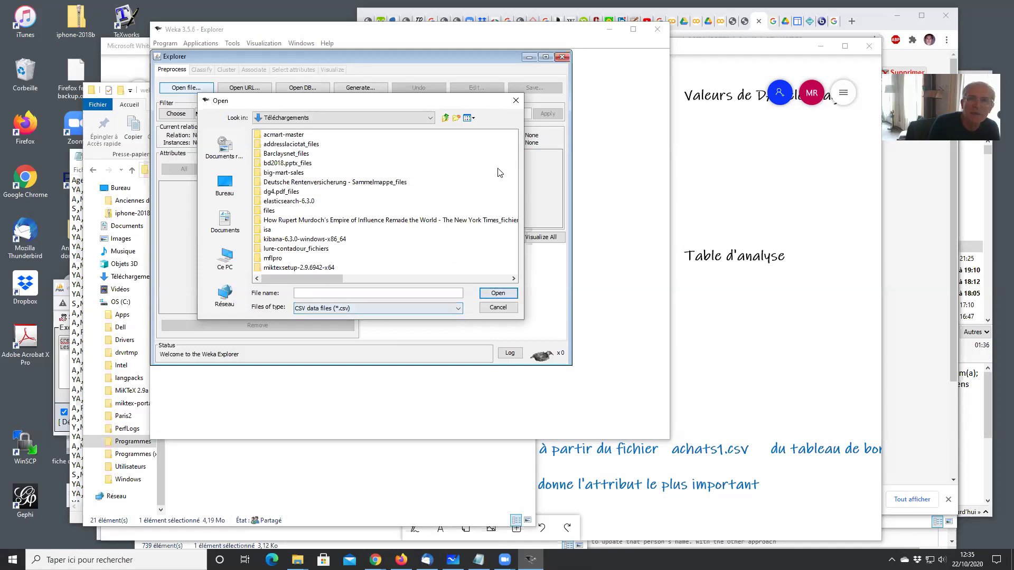
pyautogui.hscroll(5, 465, 184)
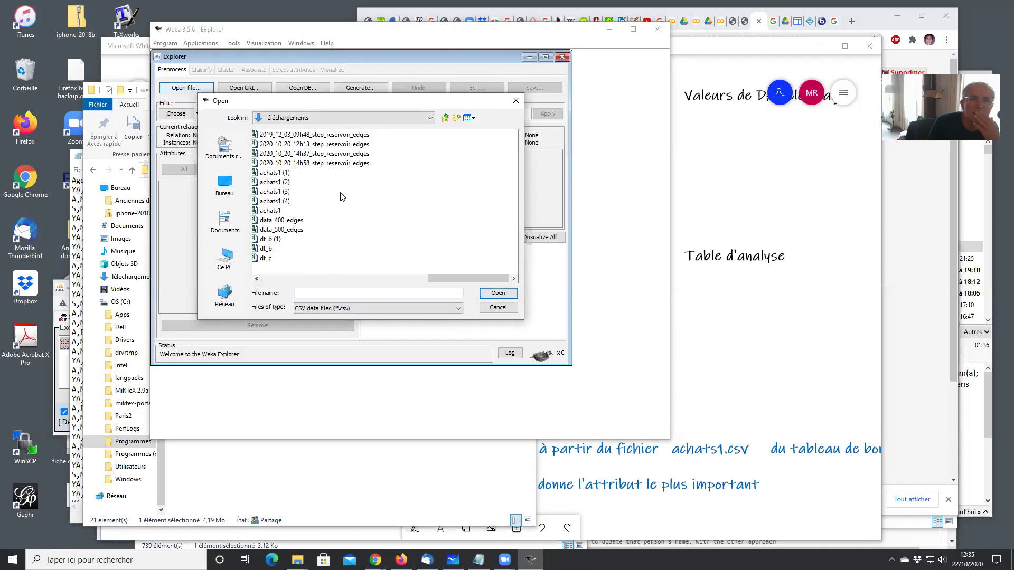
pyautogui.click(284, 192)
pyautogui.doubleClick(284, 192)
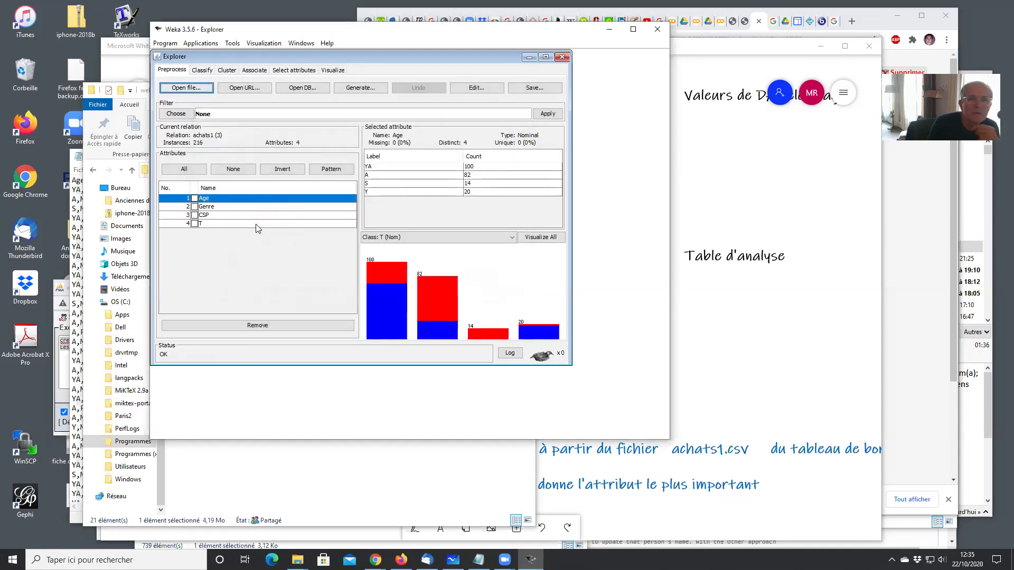
# Step: Tick the attribute T to view its class distribution and open the dataset's records in the viewer
pyautogui.click(195, 223)
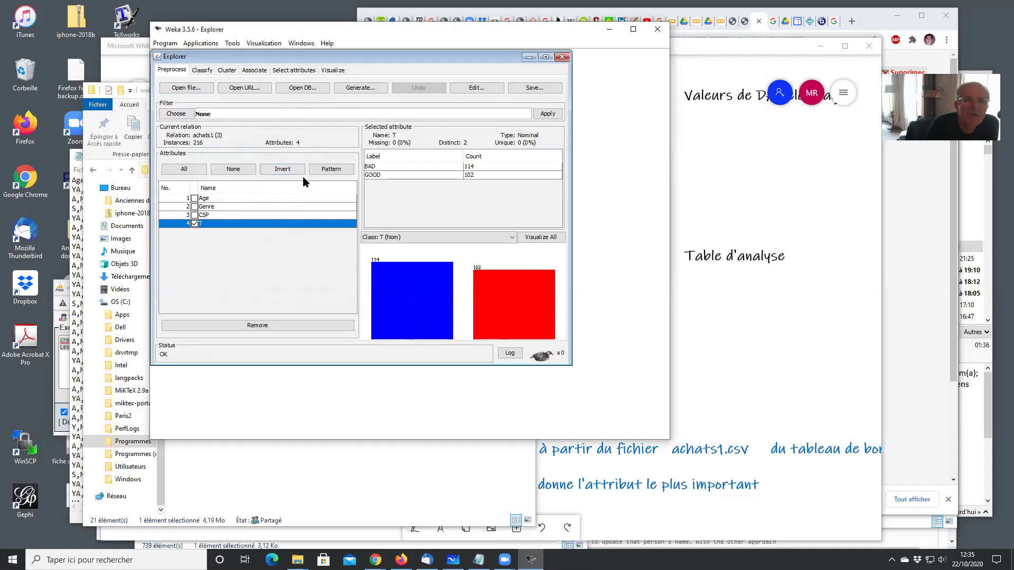
pyautogui.click(472, 89)
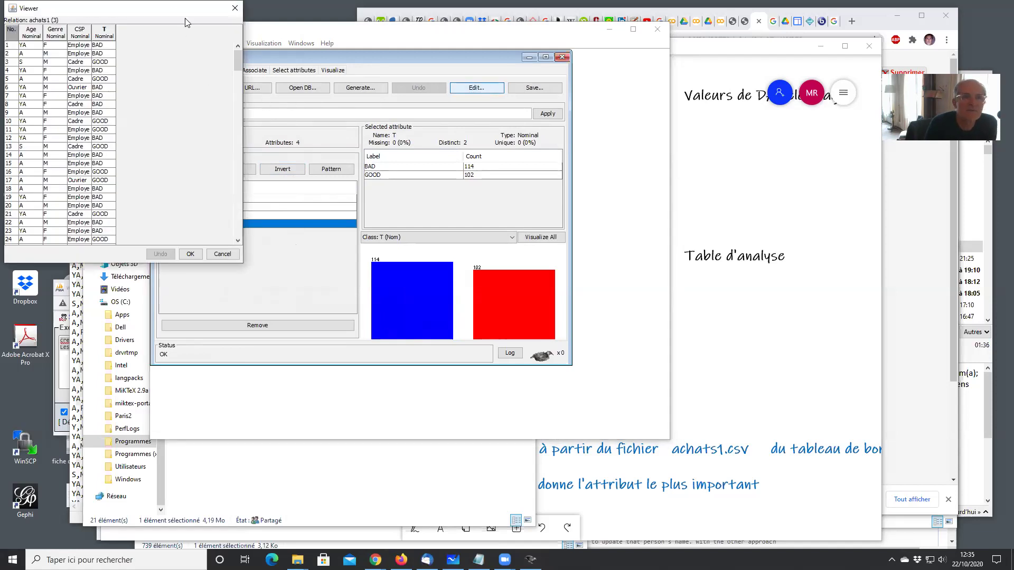
# Step: Bring the records viewer over the Explorer to review the dataset, accept and close it, and tick attribute T
pyautogui.moveTo(185, 18); pyautogui.dragTo(364, 98)
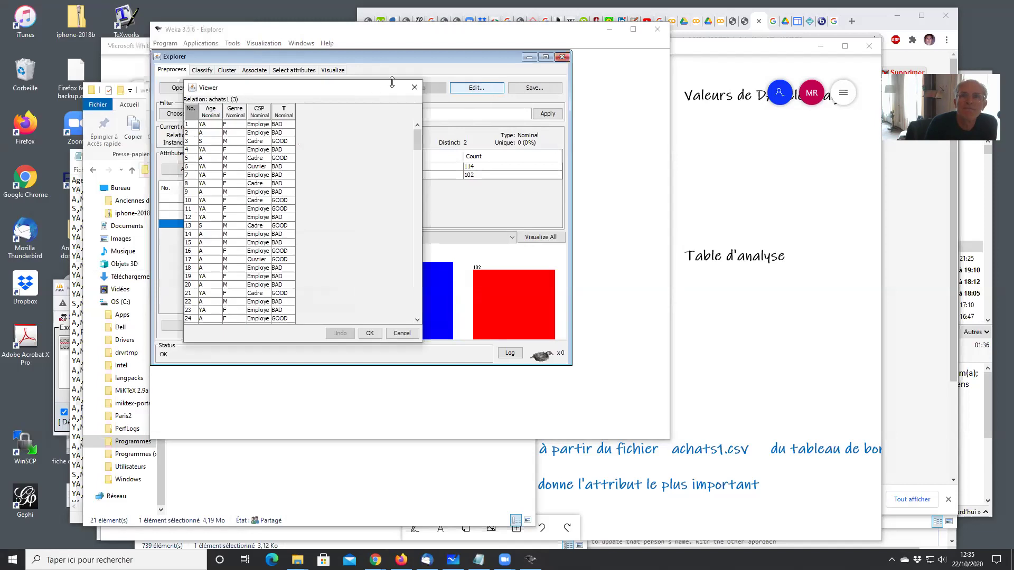
pyautogui.click(505, 29)
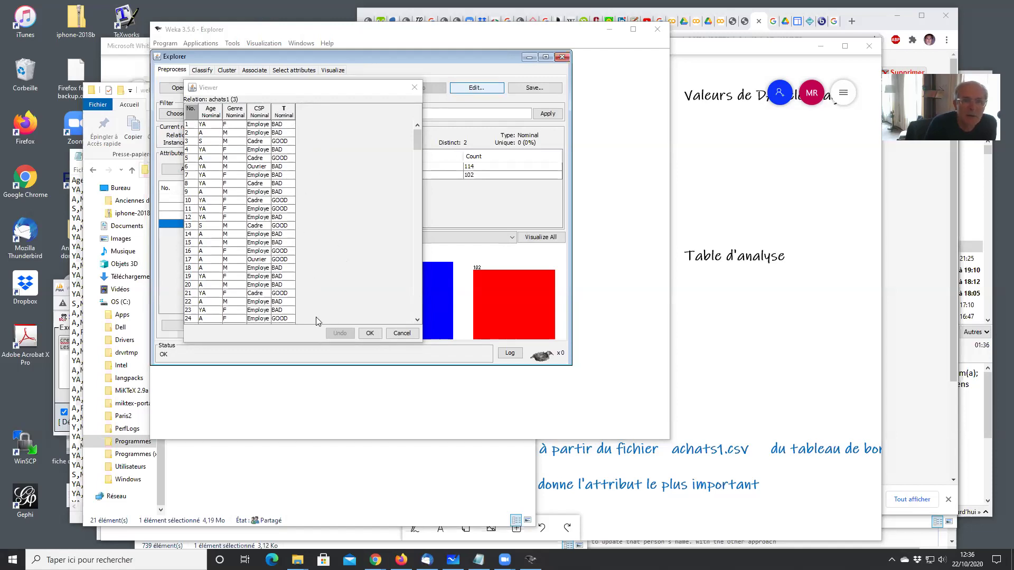
pyautogui.click(371, 333)
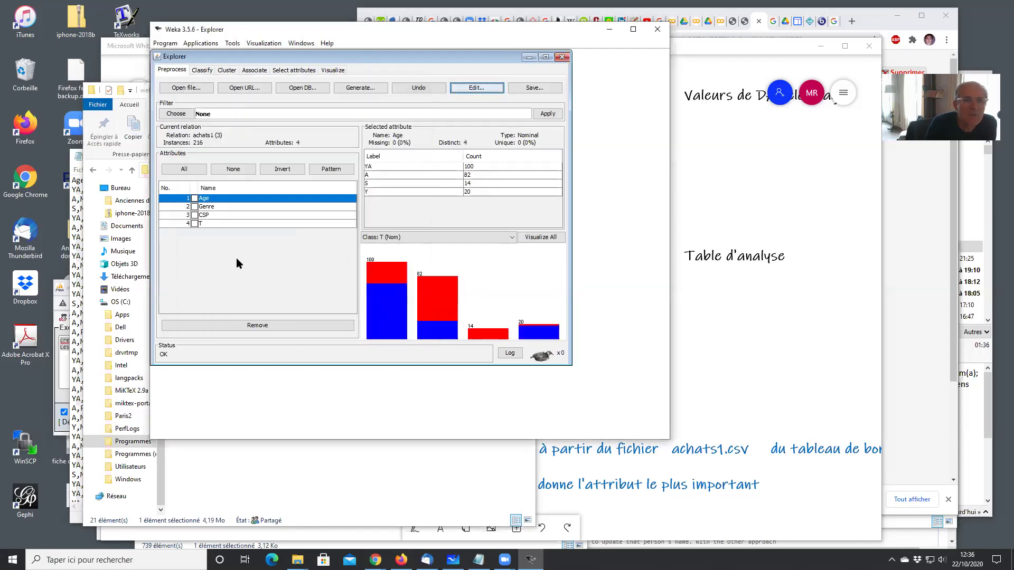
pyautogui.click(195, 224)
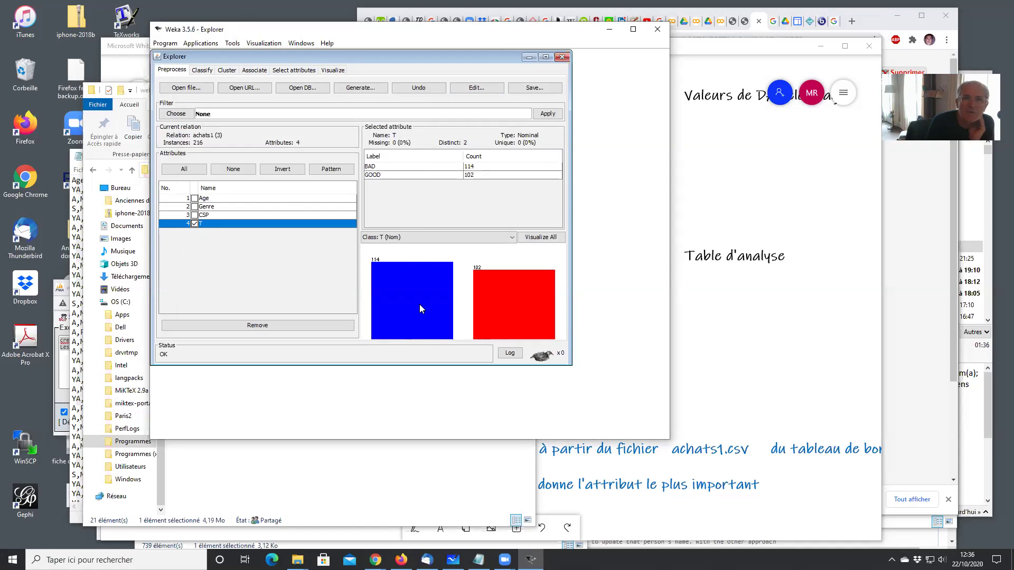
# Step: Set the classification test option to a percentage split of 66%
pyautogui.click(201, 70)
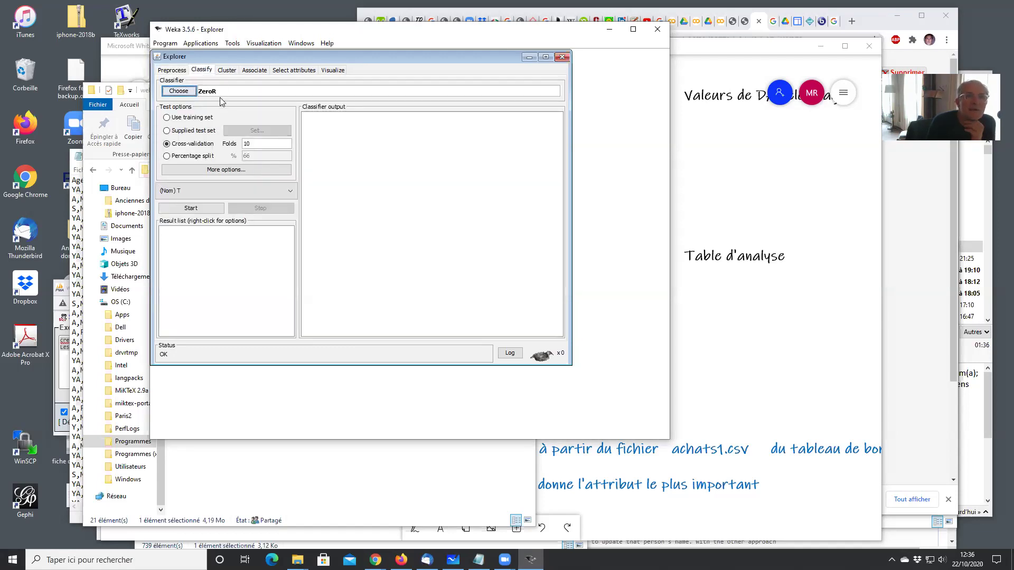
pyautogui.click(173, 157)
pyautogui.click(256, 156)
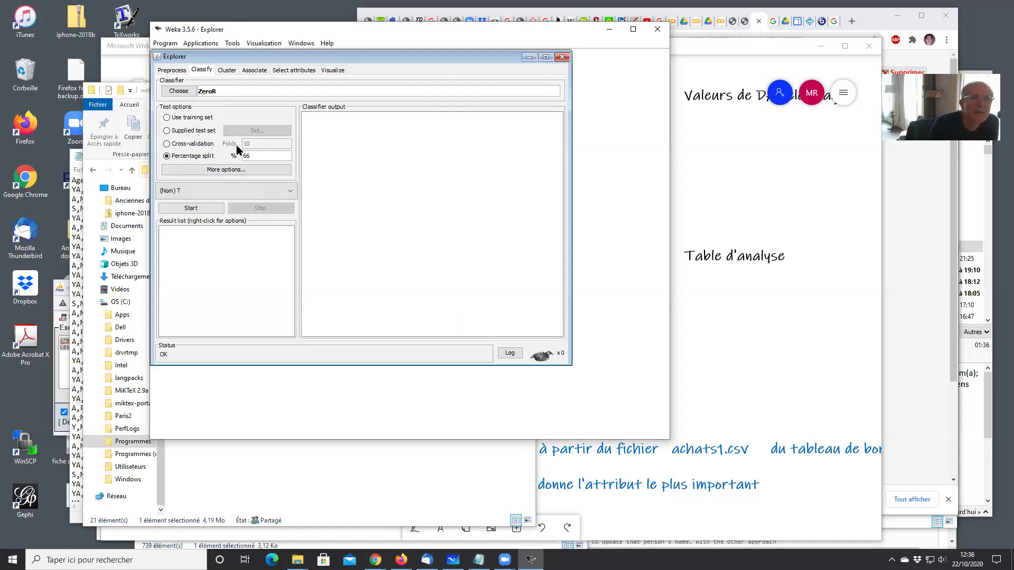
# Step: Choose the J48 tree classifier and run it with T as the class attribute
pyautogui.click(184, 92)
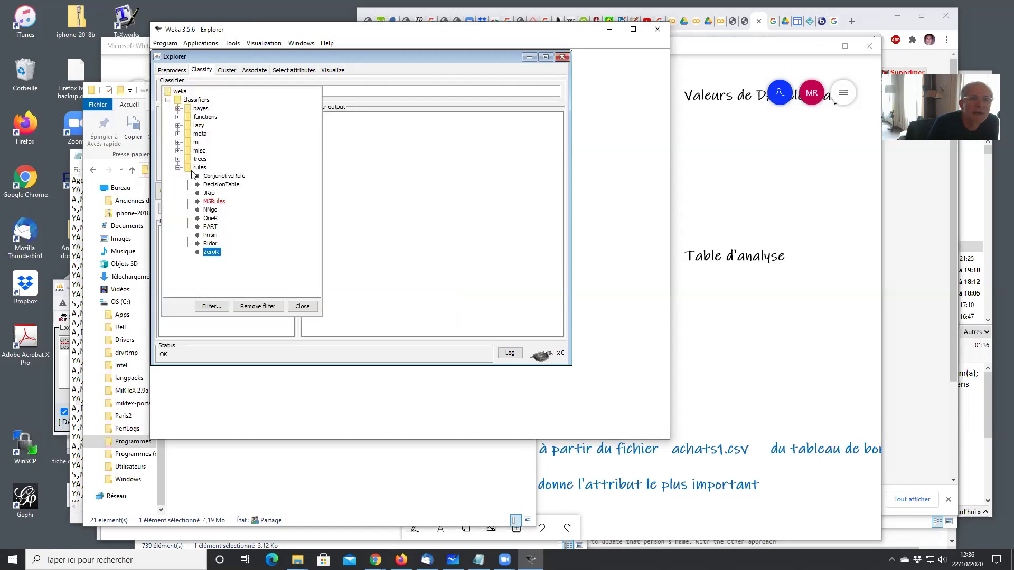
pyautogui.click(178, 159)
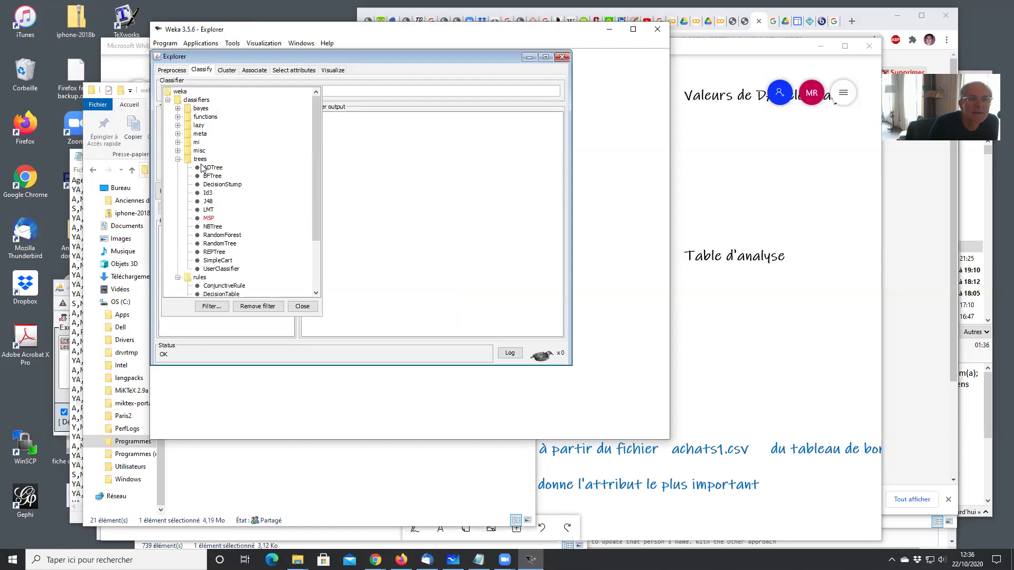
pyautogui.click(207, 201)
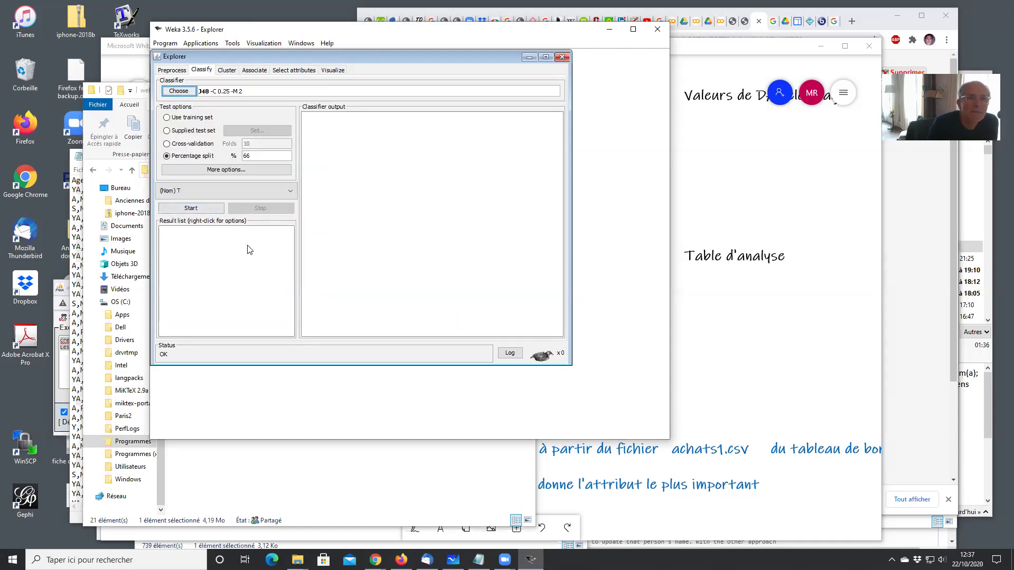
pyautogui.click(208, 209)
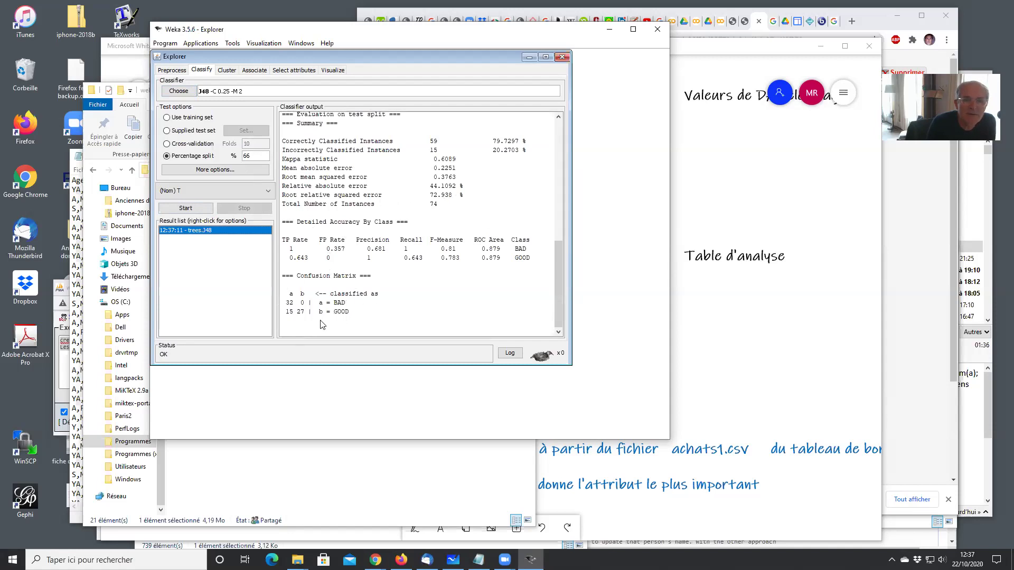
# Step: Visualize the J48 result's decision tree in an enlarged window, examine its branches, and close the tree view
pyautogui.rightClick(205, 234)
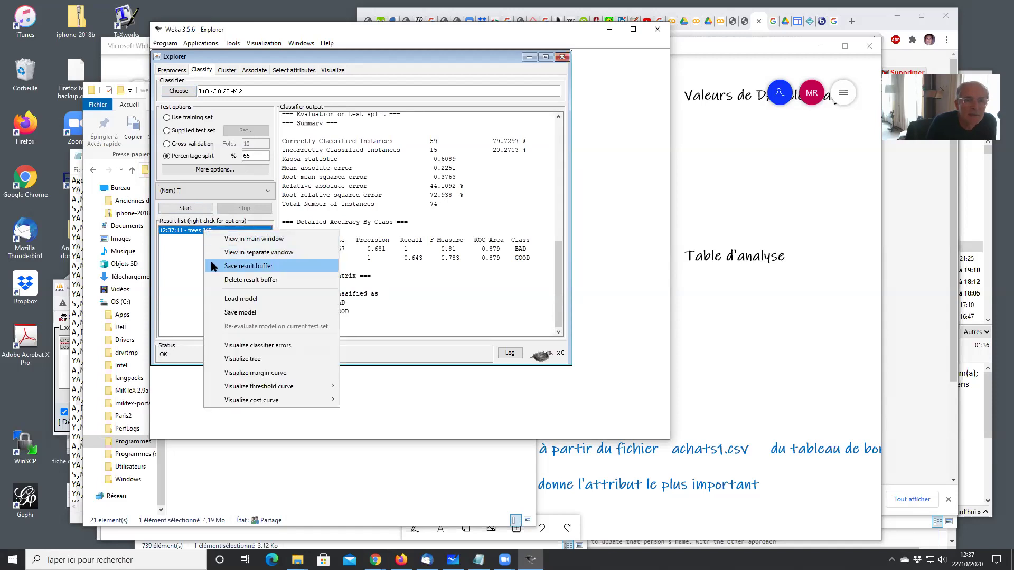
pyautogui.click(247, 359)
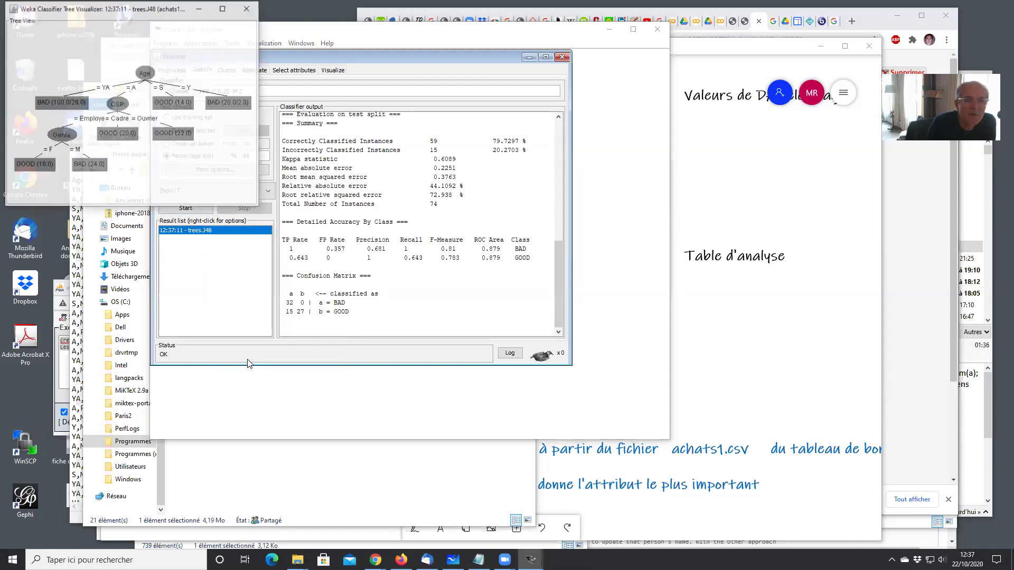
pyautogui.moveTo(179, 20); pyautogui.dragTo(351, 117)
pyautogui.moveTo(433, 303)
pyautogui.mouseDown()
pyautogui.moveTo(458, 312)
pyautogui.moveTo(427, 303)
pyautogui.mouseUp()
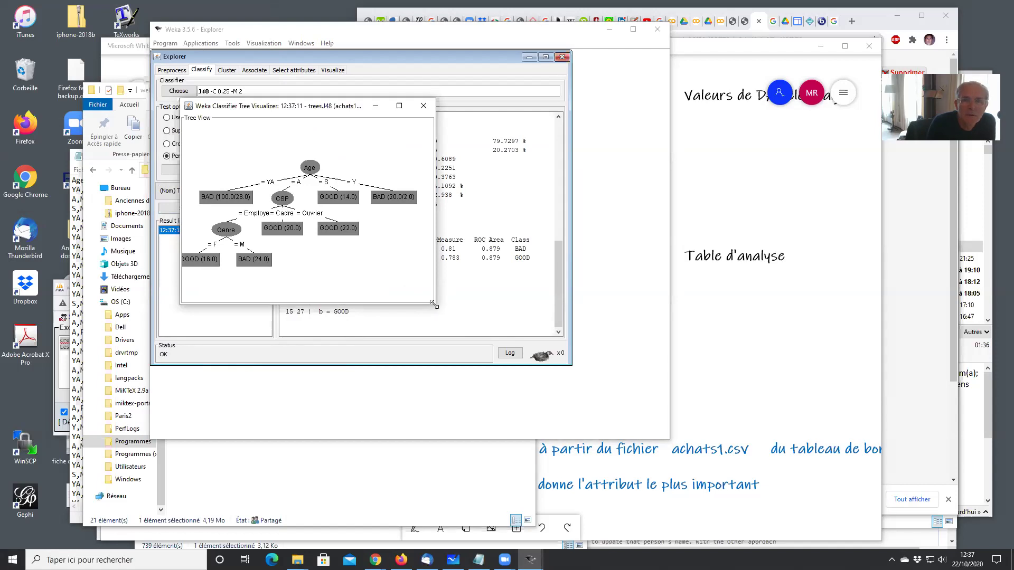
pyautogui.moveTo(433, 303); pyautogui.dragTo(528, 346)
pyautogui.moveTo(414, 269); pyautogui.dragTo(461, 281)
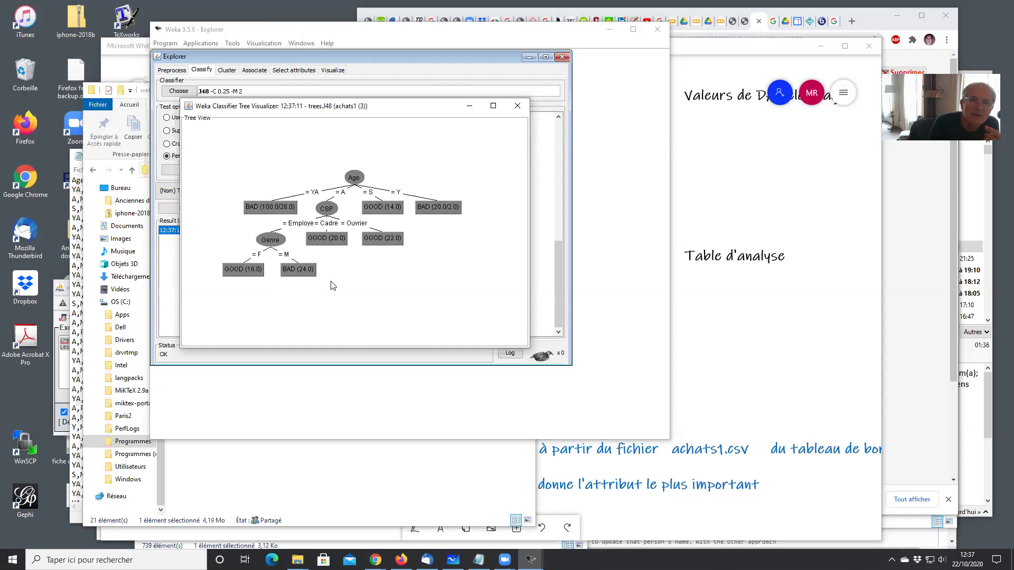
pyautogui.click(515, 105)
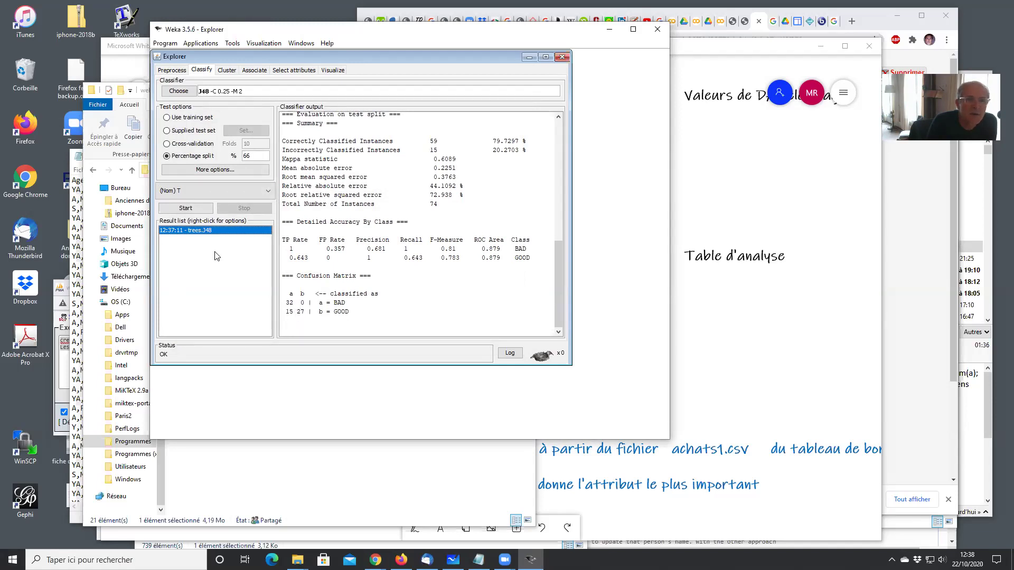
# Step: Visualize the J48 classifier errors in an enlarged window, plotting Genre on the X axis against Age on the Y axis
pyautogui.rightClick(204, 231)
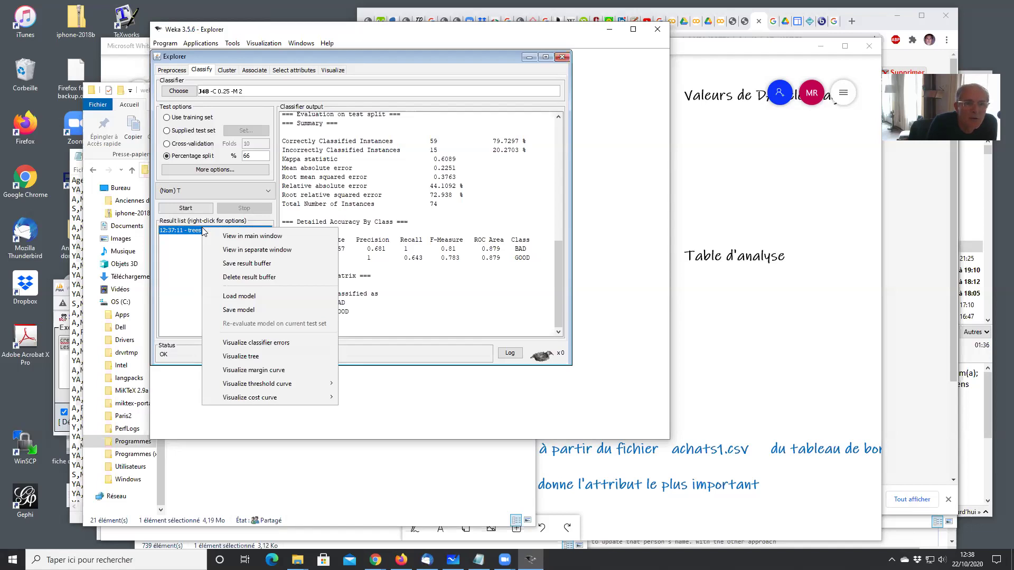
pyautogui.click(250, 342)
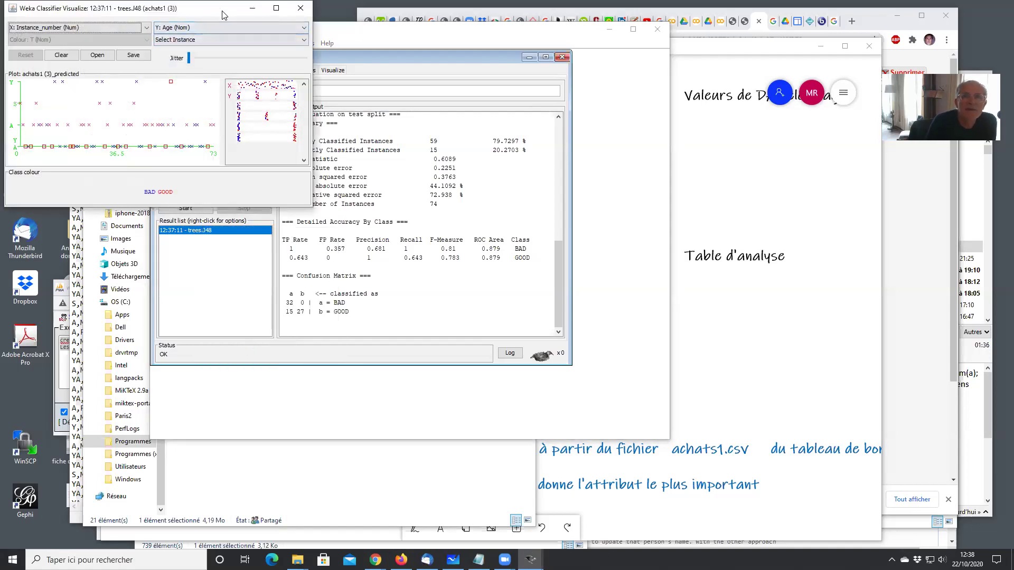
pyautogui.moveTo(221, 14); pyautogui.dragTo(423, 99)
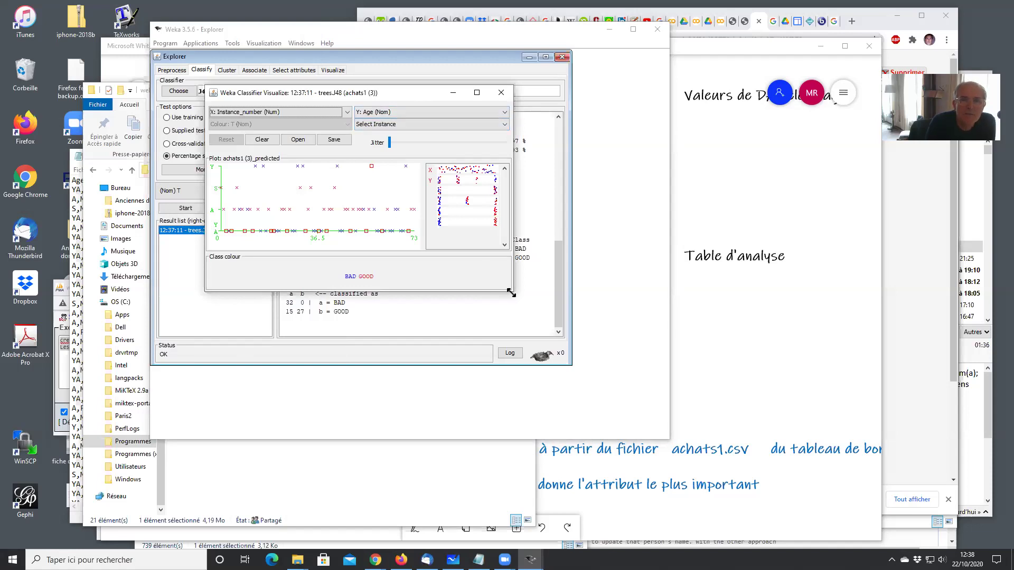
pyautogui.moveTo(511, 293); pyautogui.dragTo(587, 399)
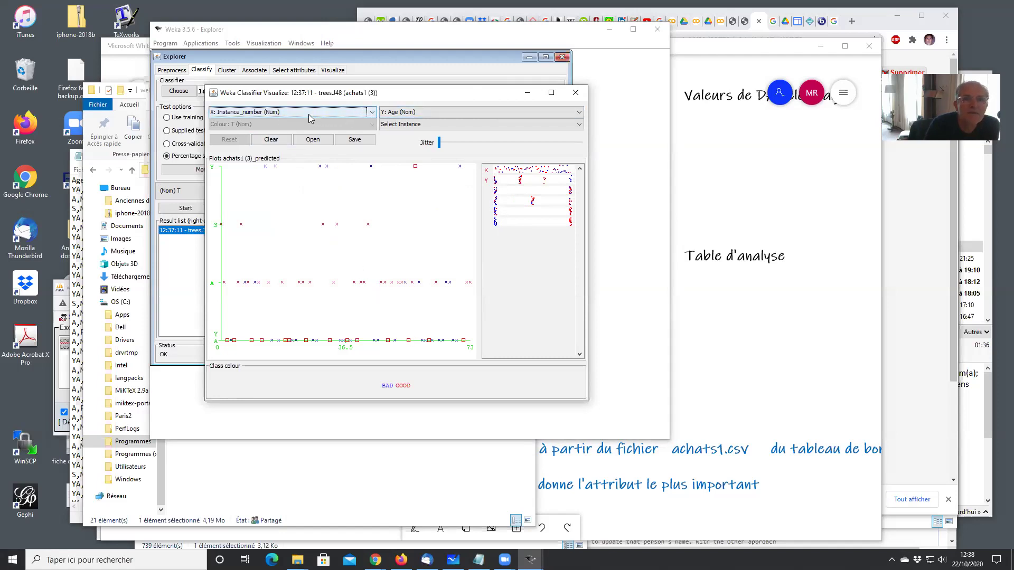
pyautogui.click(399, 112)
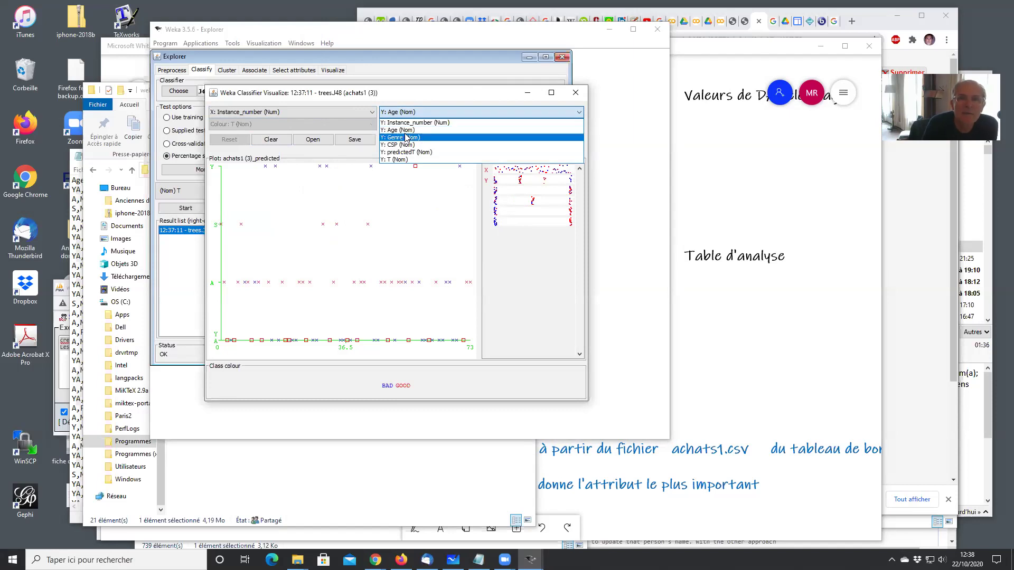
pyautogui.click(405, 130)
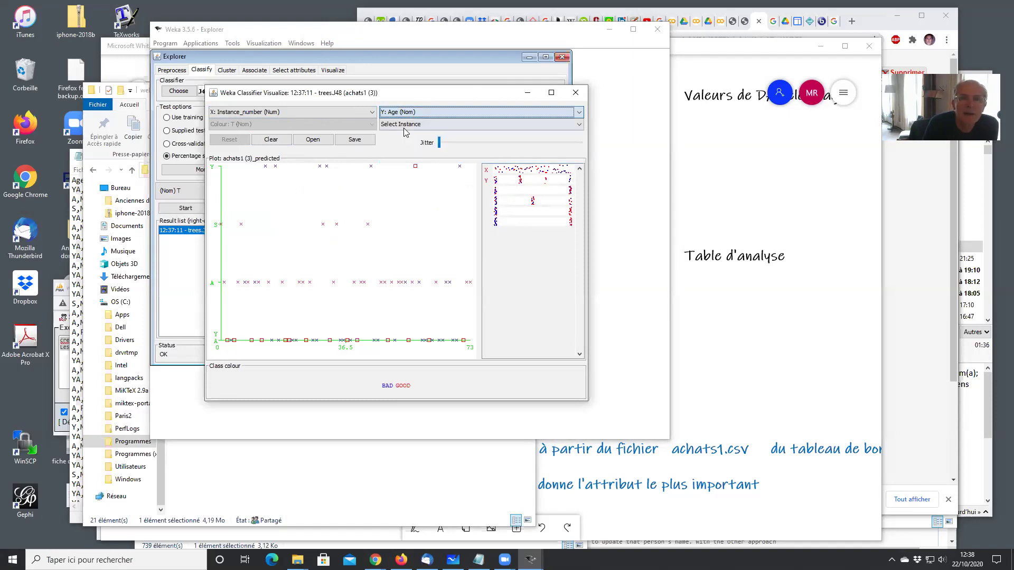
pyautogui.click(338, 112)
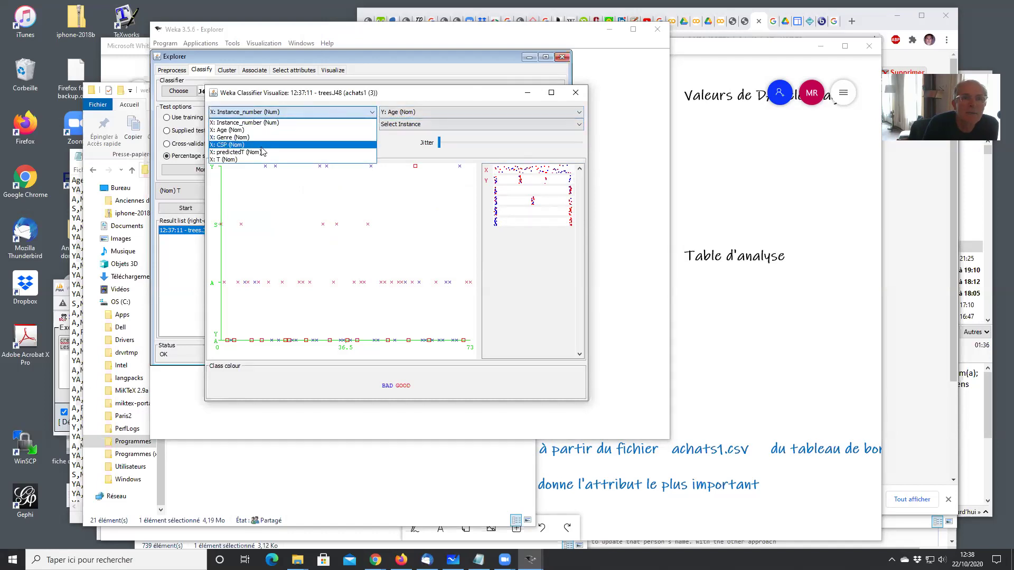
pyautogui.click(248, 137)
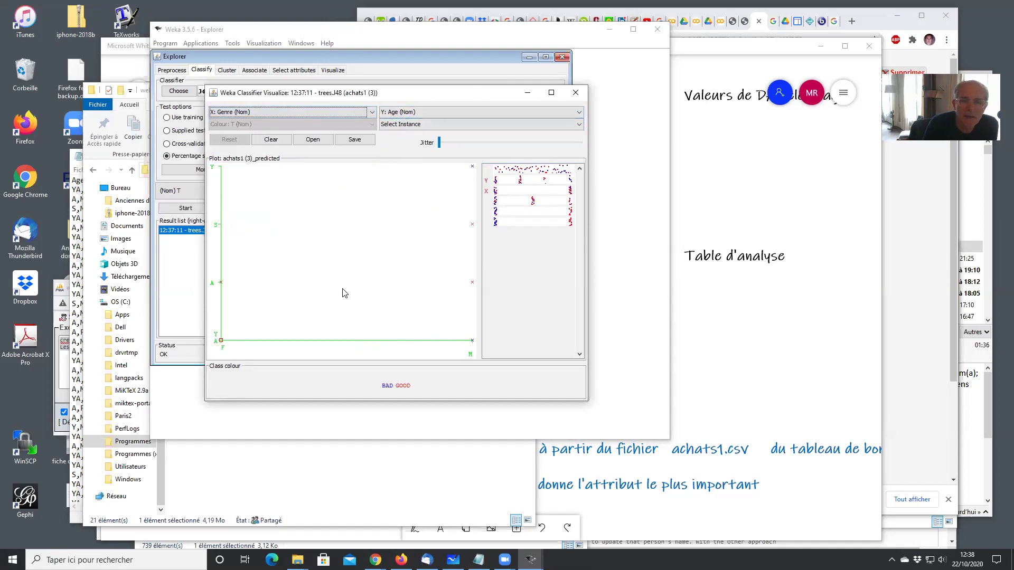
# Step: Inspect the instances at Genre M and Age S, switch the X axis to CSP, and close the classifier errors plot
pyautogui.click(473, 225)
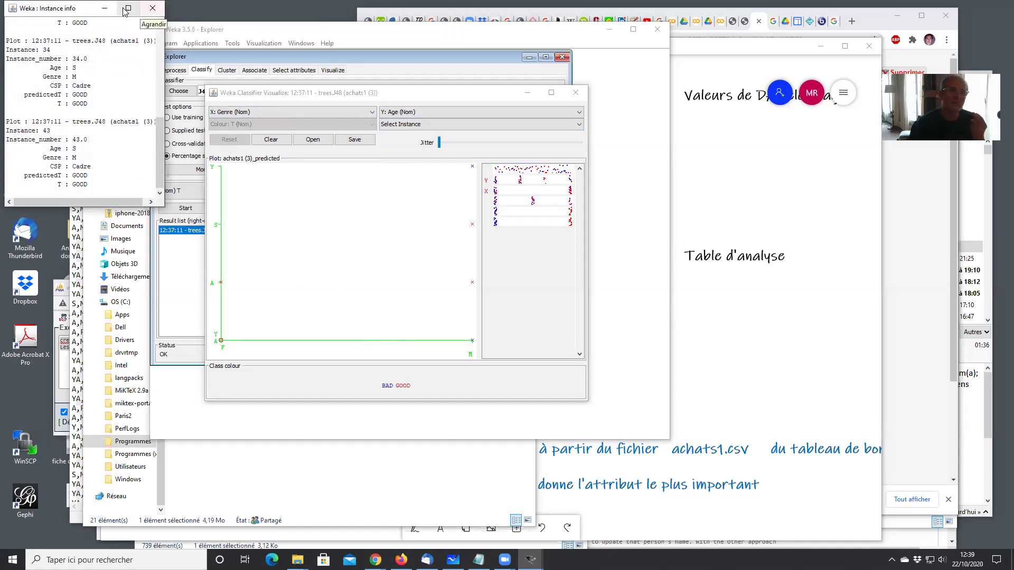
pyautogui.click(152, 8)
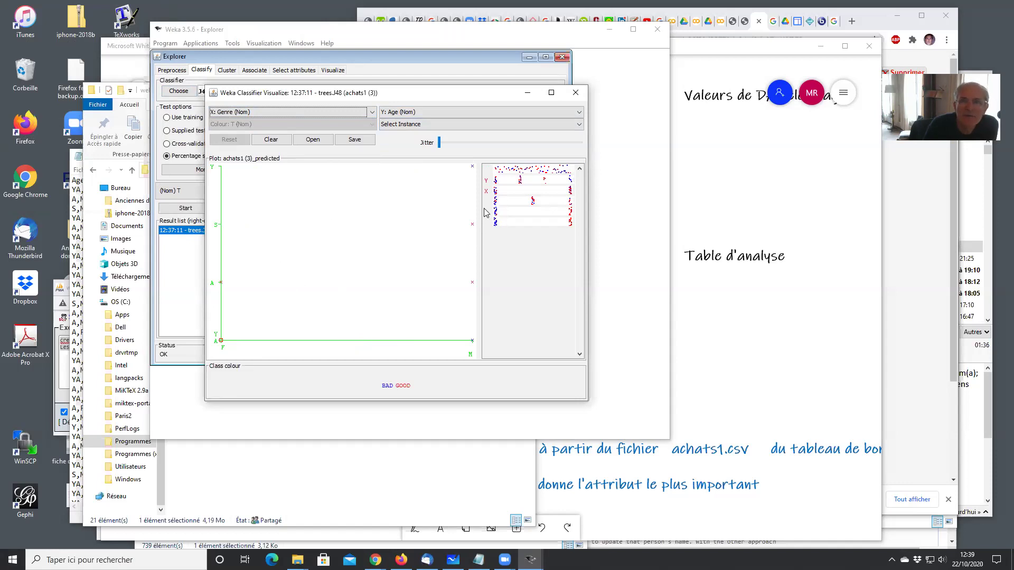
pyautogui.click(519, 207)
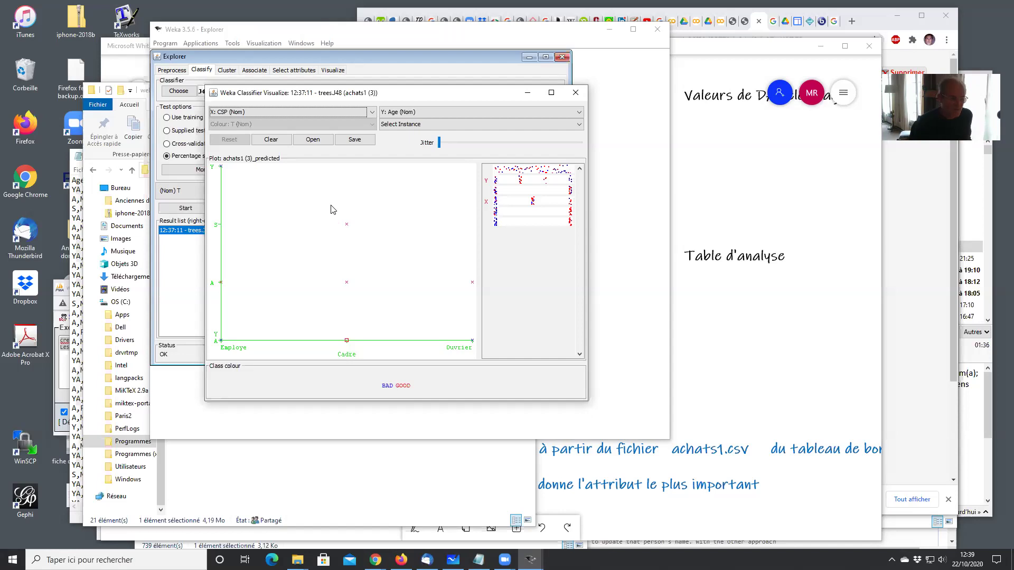
pyautogui.click(575, 94)
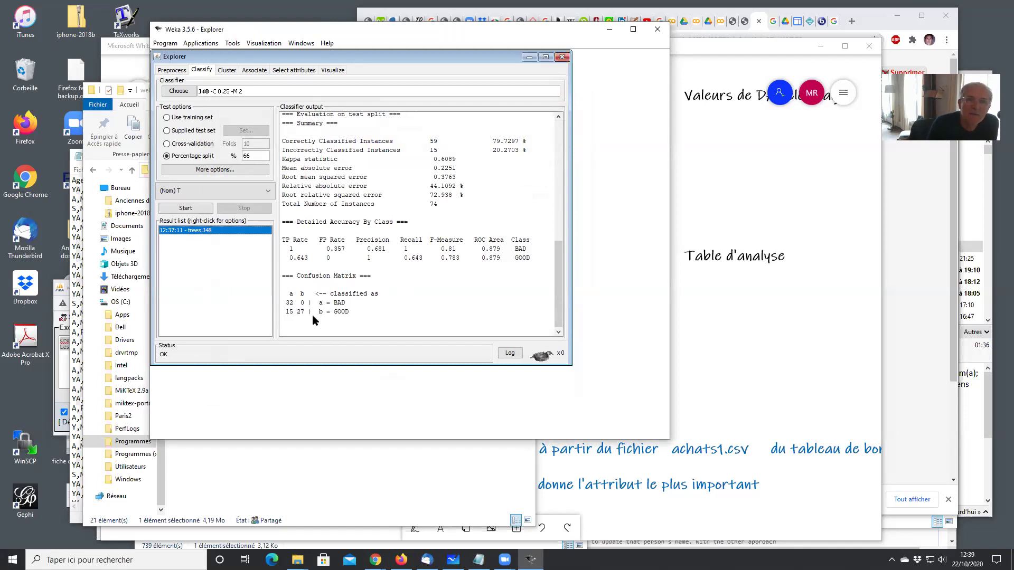
# Step: Close the current Explorer and open a fresh Explorer, shifting it slightly within the Weka window
pyautogui.click(562, 57)
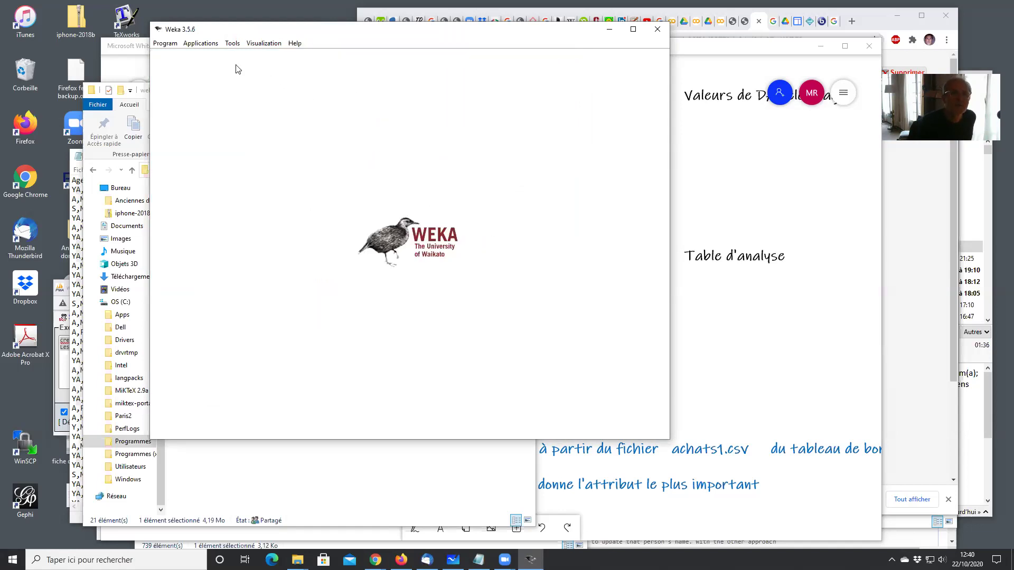
pyautogui.click(201, 44)
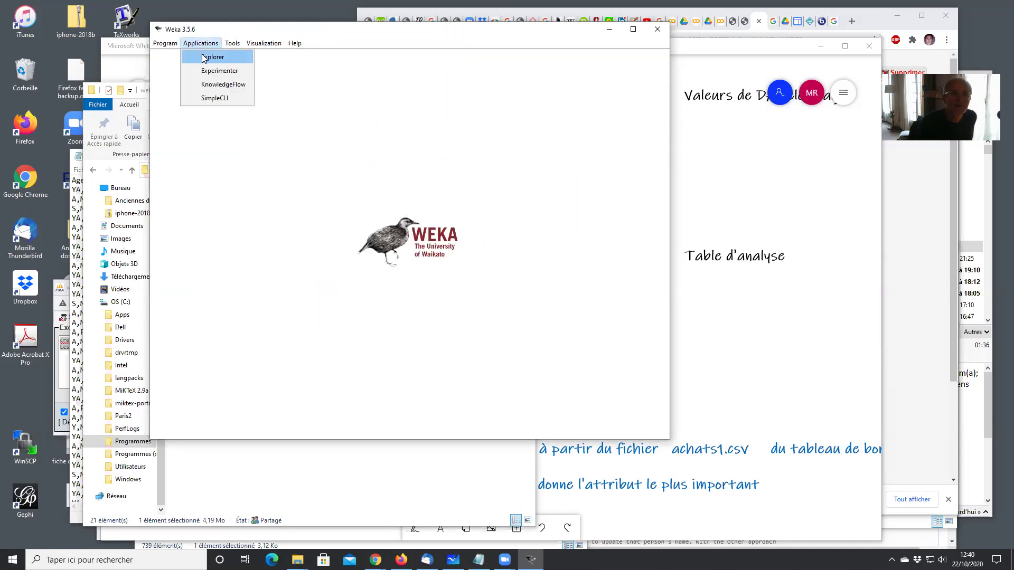
pyautogui.click(204, 58)
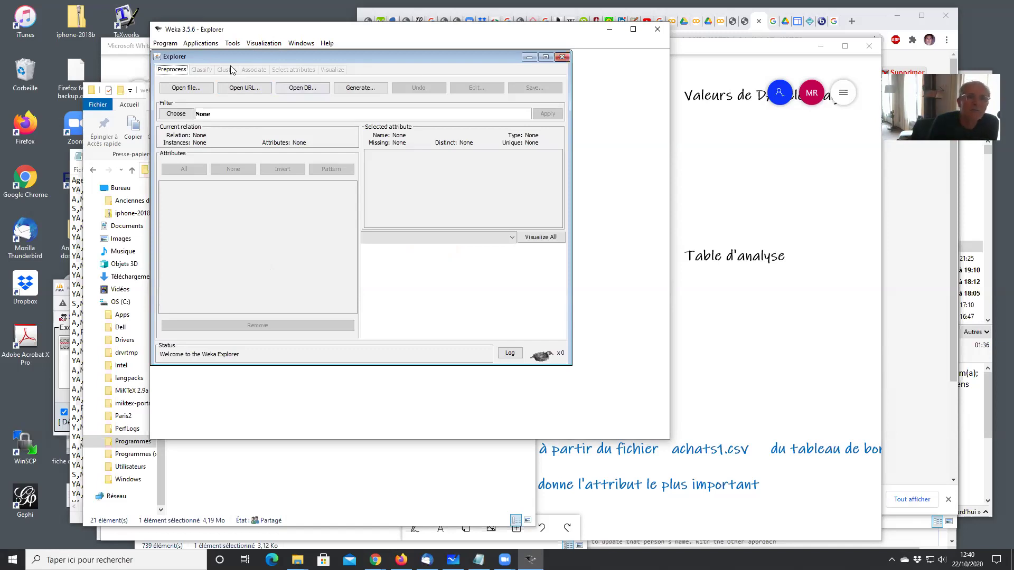
pyautogui.moveTo(341, 57)
pyautogui.mouseDown()
pyautogui.moveTo(321, 78)
pyautogui.moveTo(316, 55)
pyautogui.moveTo(355, 62)
pyautogui.mouseUp()
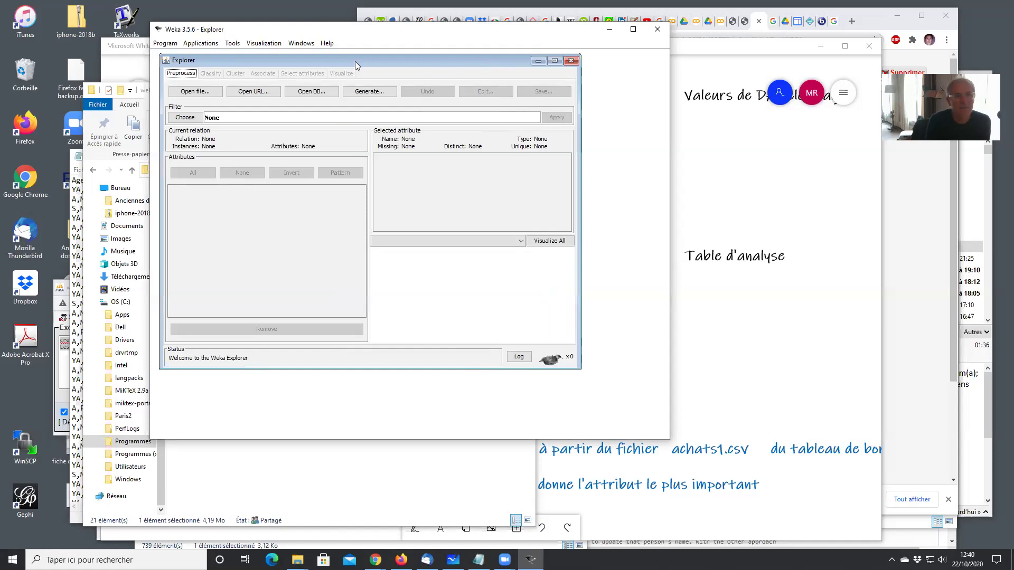